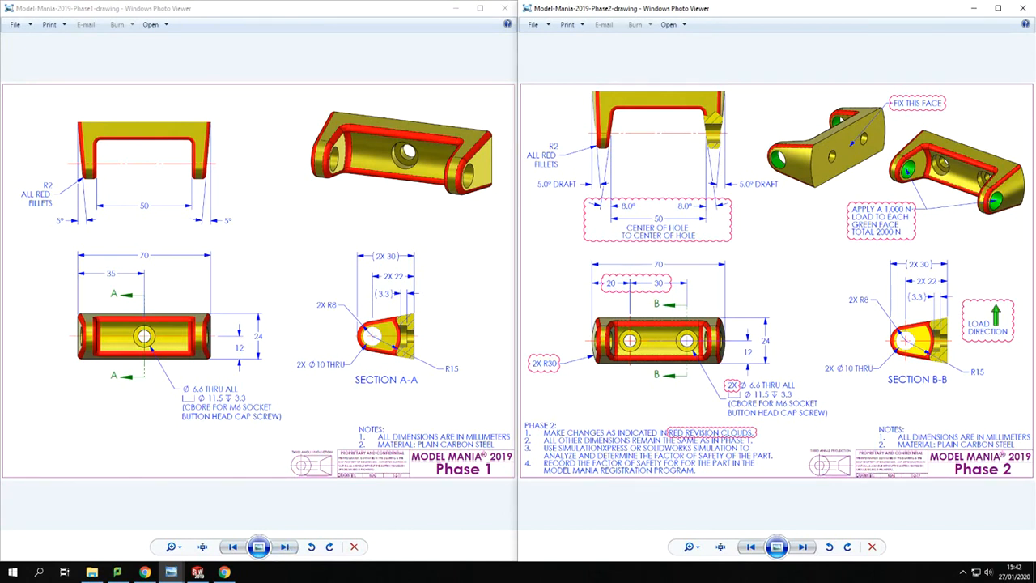
Switch to SOLIDWORKS and start a new sketch on the Right Plane of the empty part.
mouse_move(200, 574)
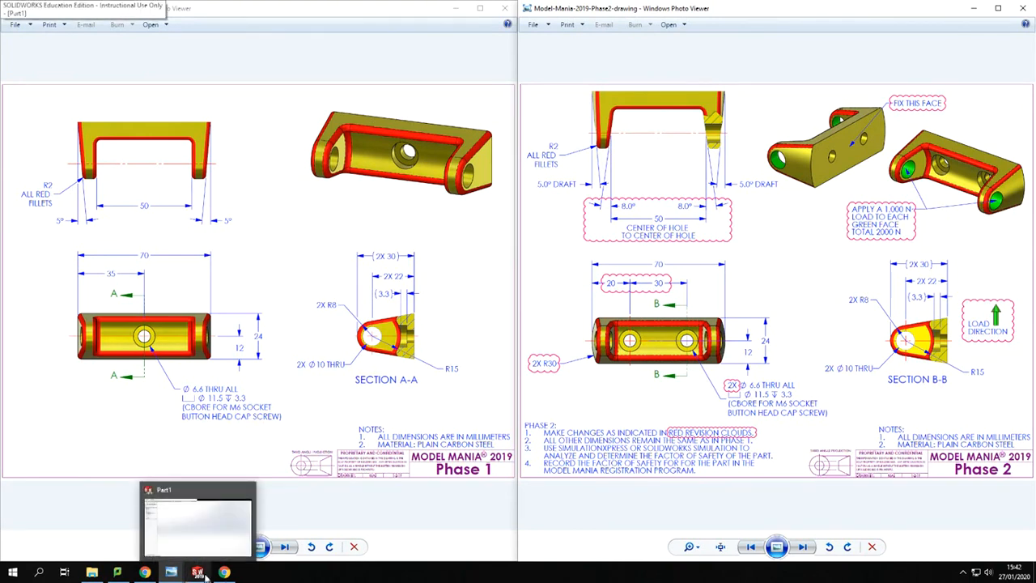
left_click(208, 548)
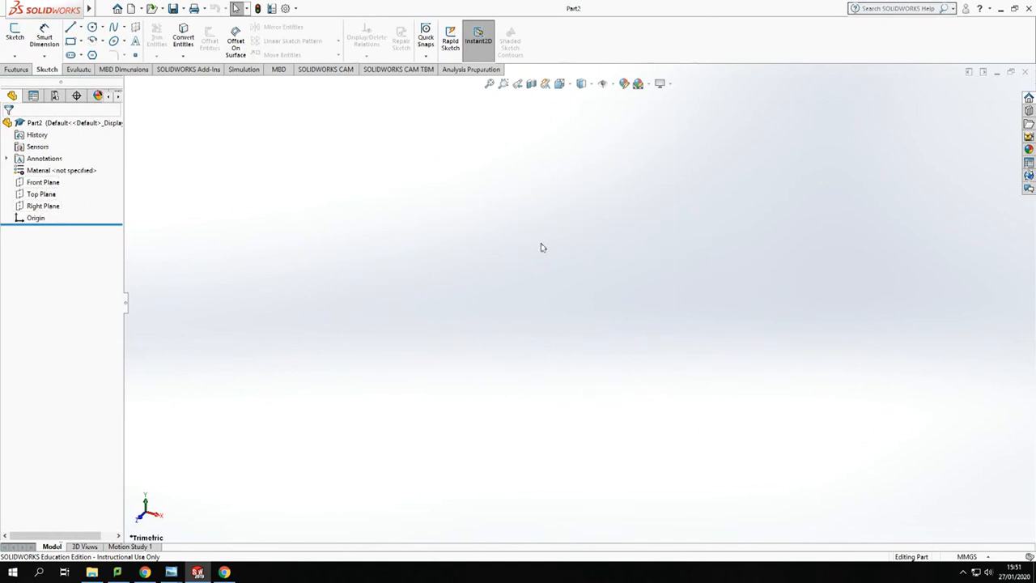
left_click(41, 208)
left_click(51, 195)
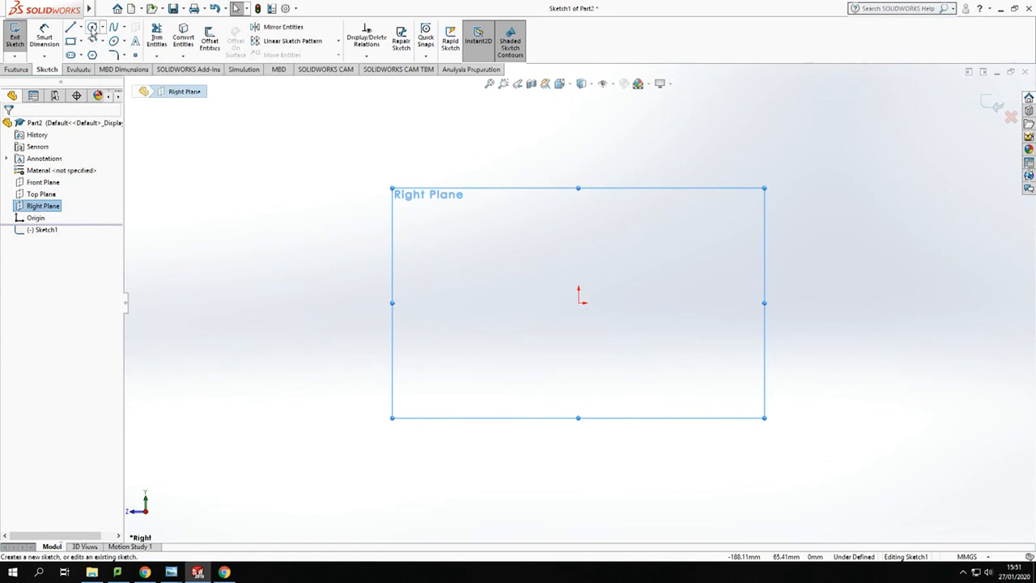
Draw a horizontal centerline about 52 mm long from the origin in the positive Z direction.
left_click(93, 28)
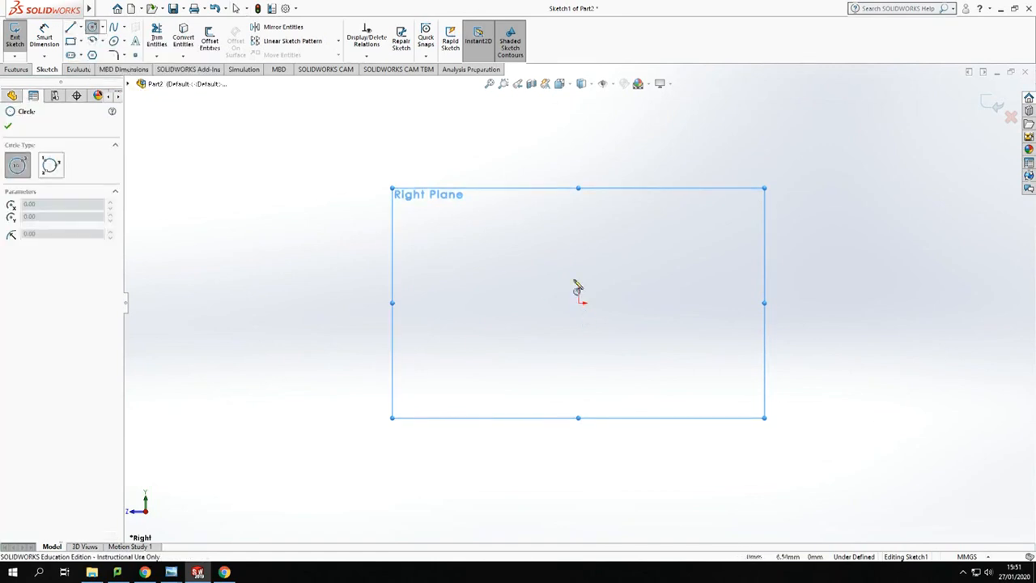
left_click(81, 28)
left_click(105, 55)
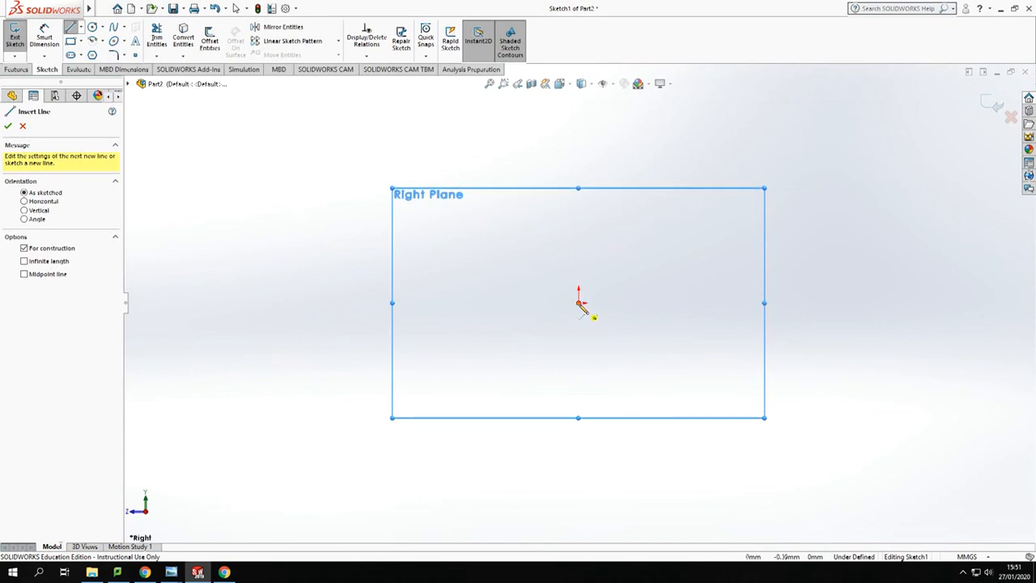
left_click(579, 303)
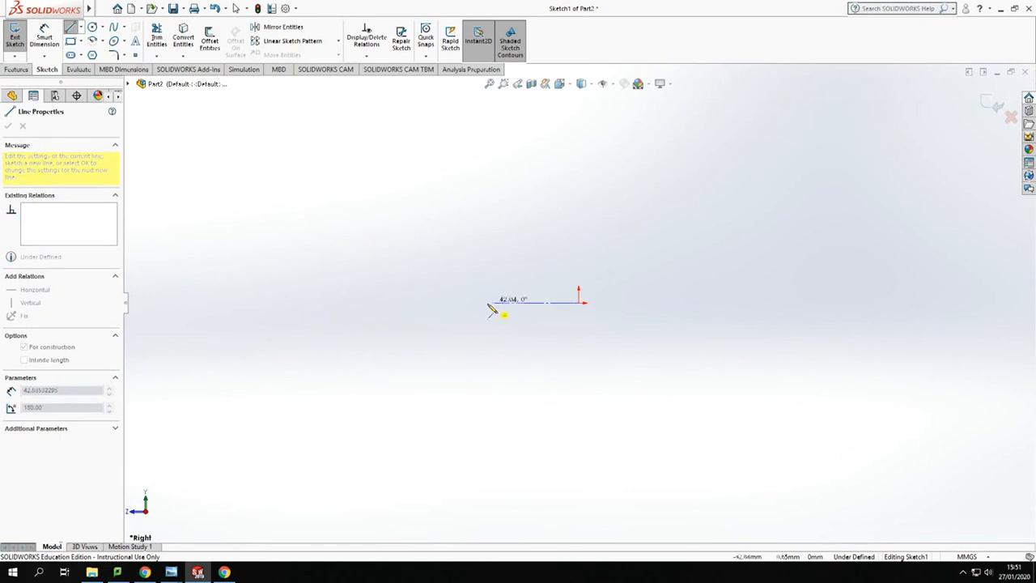
left_click(470, 303)
key("Escape")
Dimension the centerline's length at 22 mm.
left_click(44, 36)
left_click(553, 305)
left_click(548, 372)
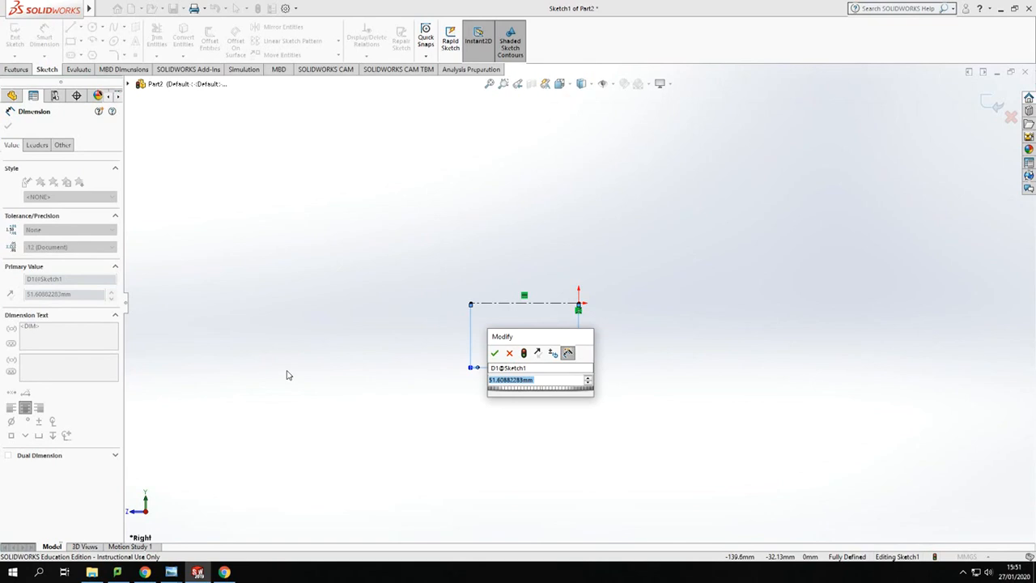
type("22")
key("Return")
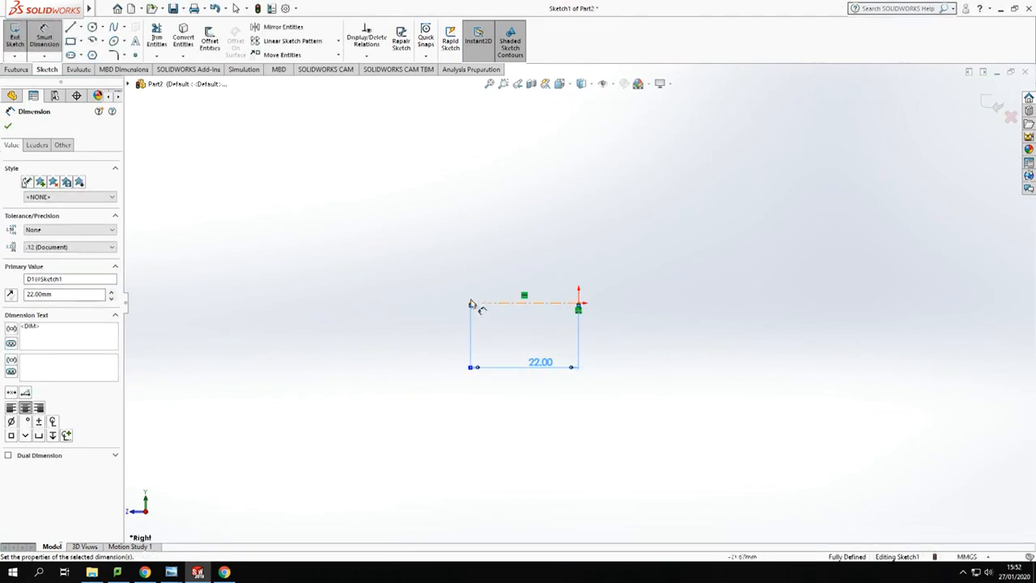
Draw a circle centred on the centerline's free end and dimension its diameter at 10 mm.
left_click(92, 27)
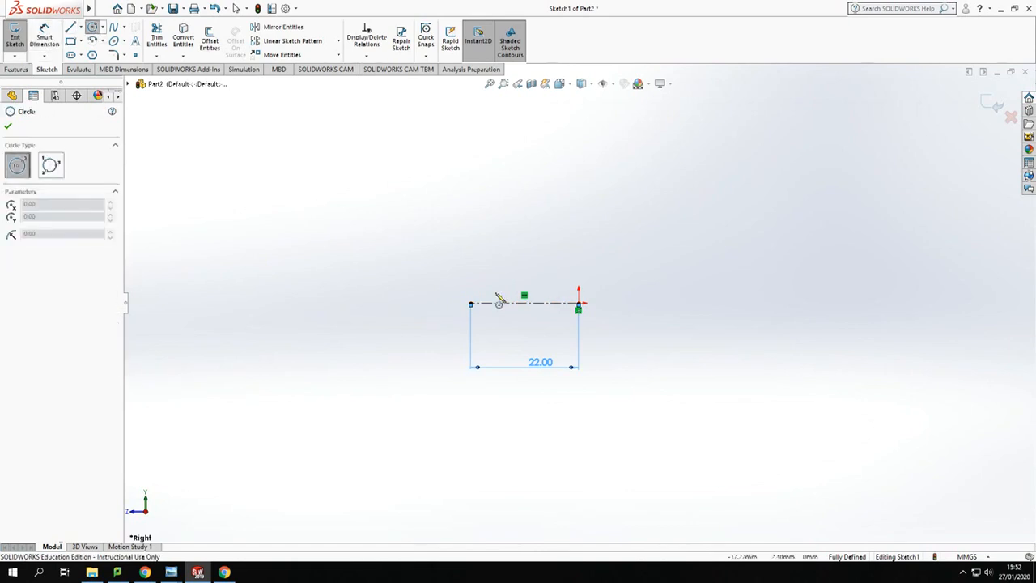
left_click(471, 304)
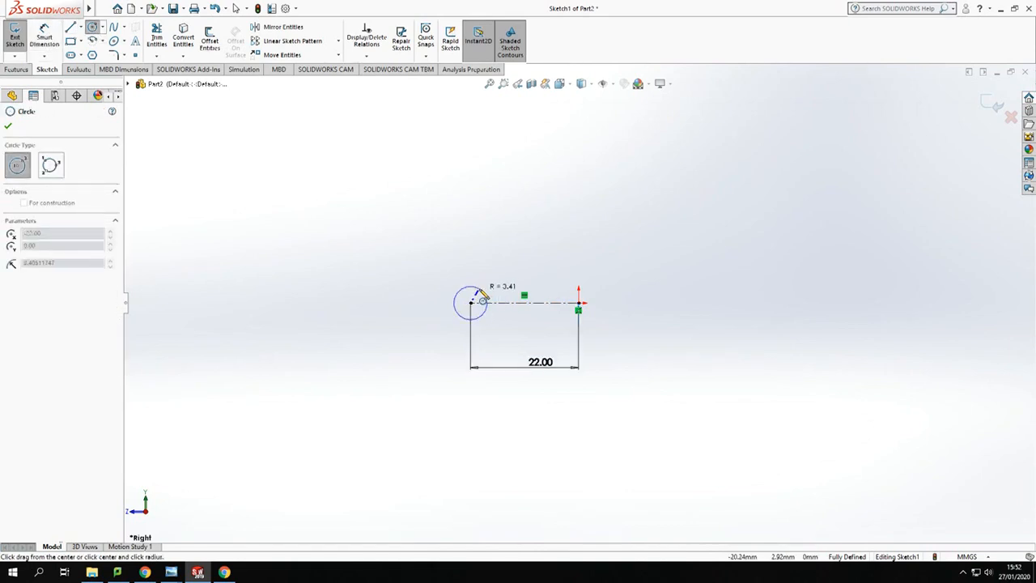
left_click(458, 292)
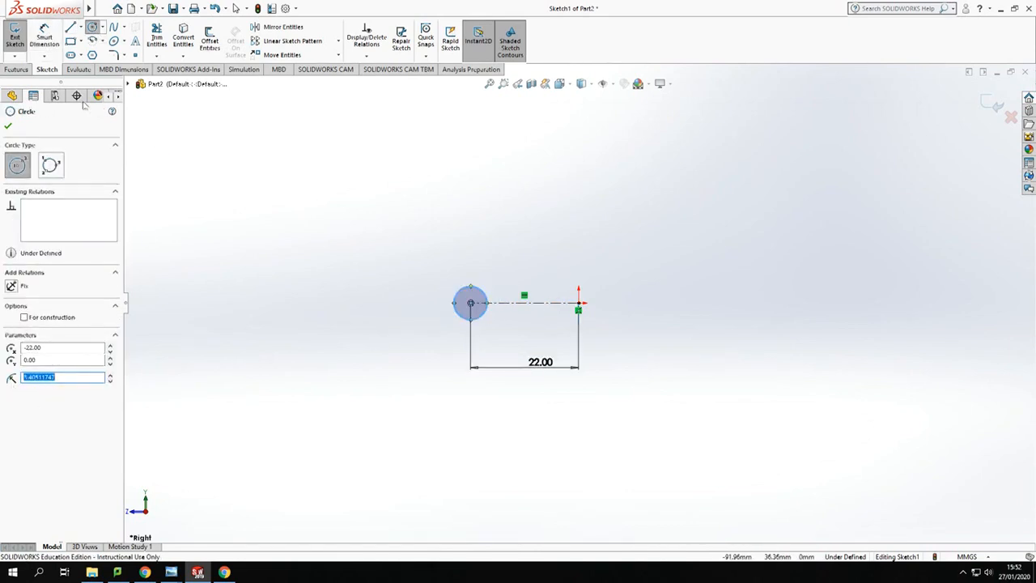
left_click(47, 44)
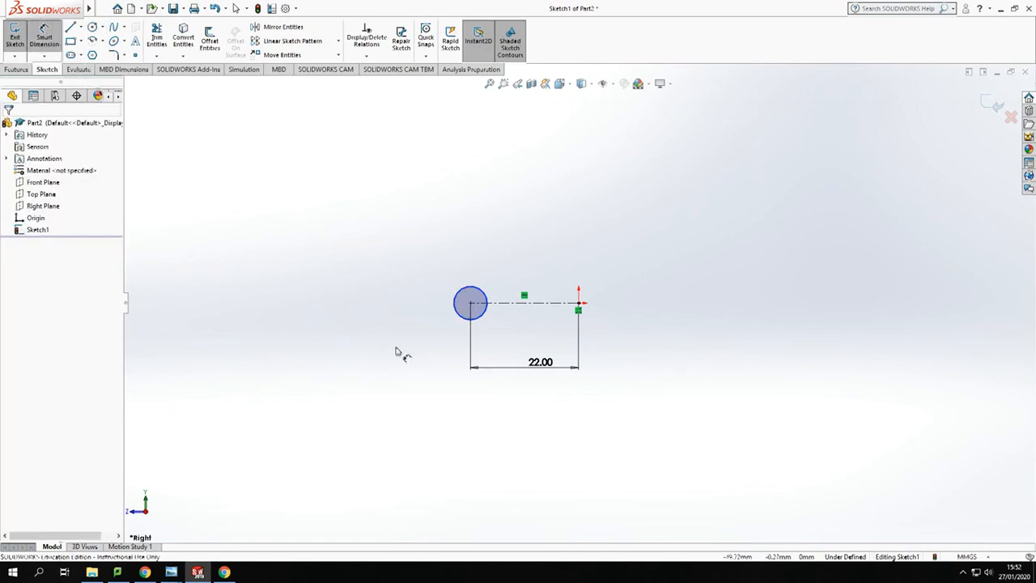
left_click(488, 283)
left_click(493, 257)
type("10")
key("Return")
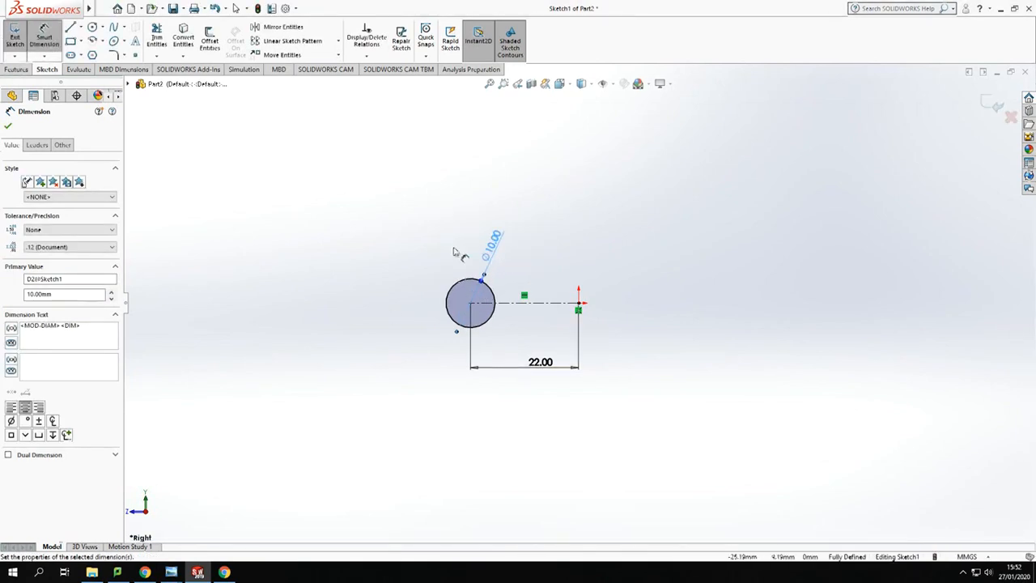
Draw a larger circle concentric with the 10 mm circle and dimension its diameter at 16 mm.
left_click(92, 27)
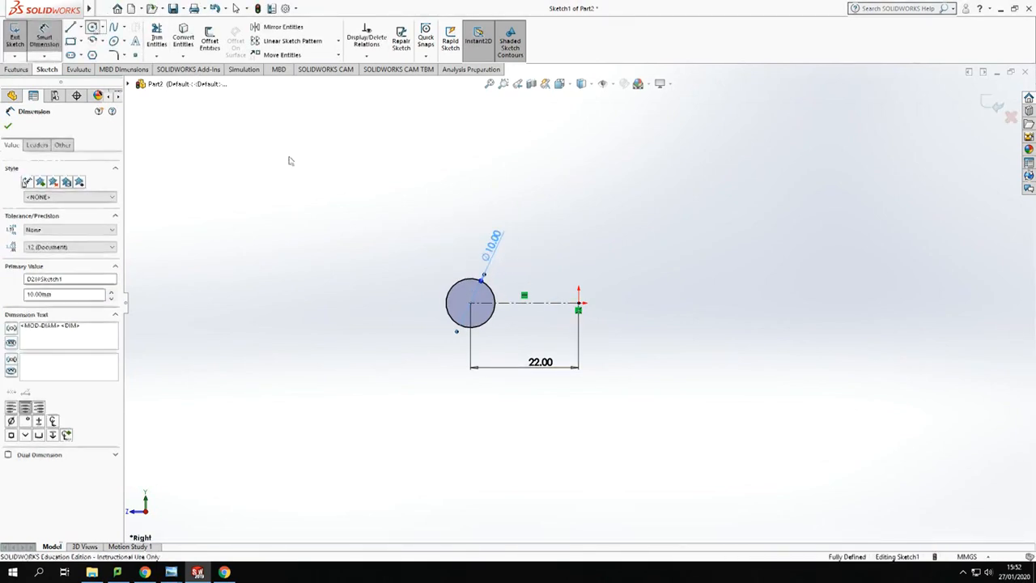
left_click(471, 303)
left_click(529, 303)
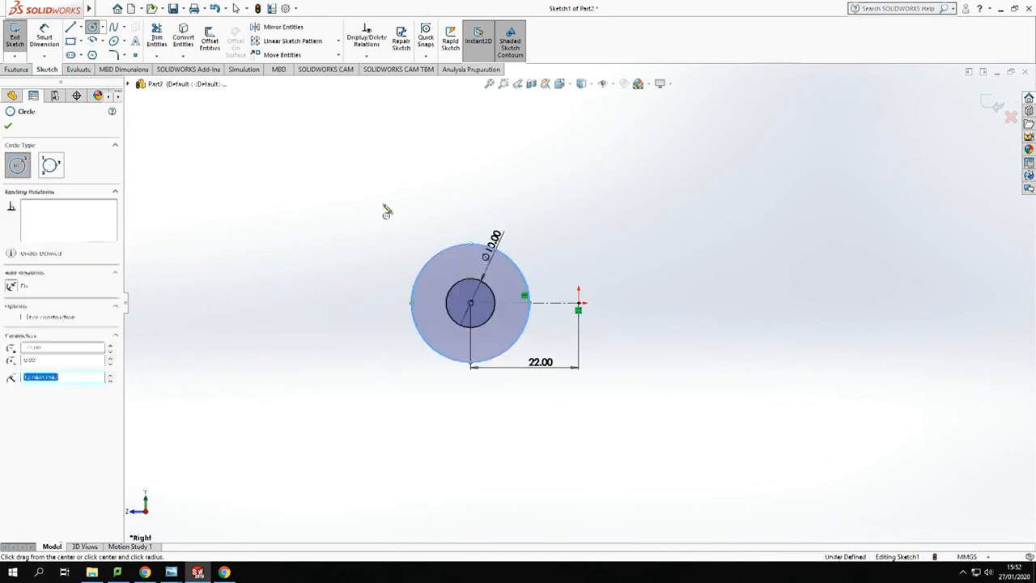
left_click(38, 38)
left_click(432, 263)
left_click(430, 224)
type("16")
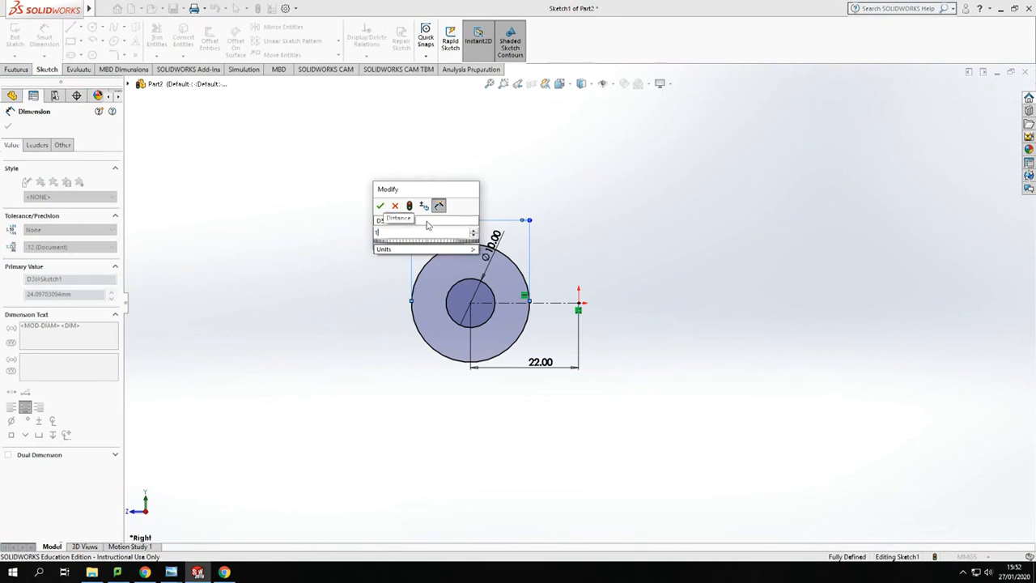
key("Return")
Draw a third concentric circle around the 16 mm circle and dimension its diameter at 30 mm.
left_click(92, 27)
left_click(470, 303)
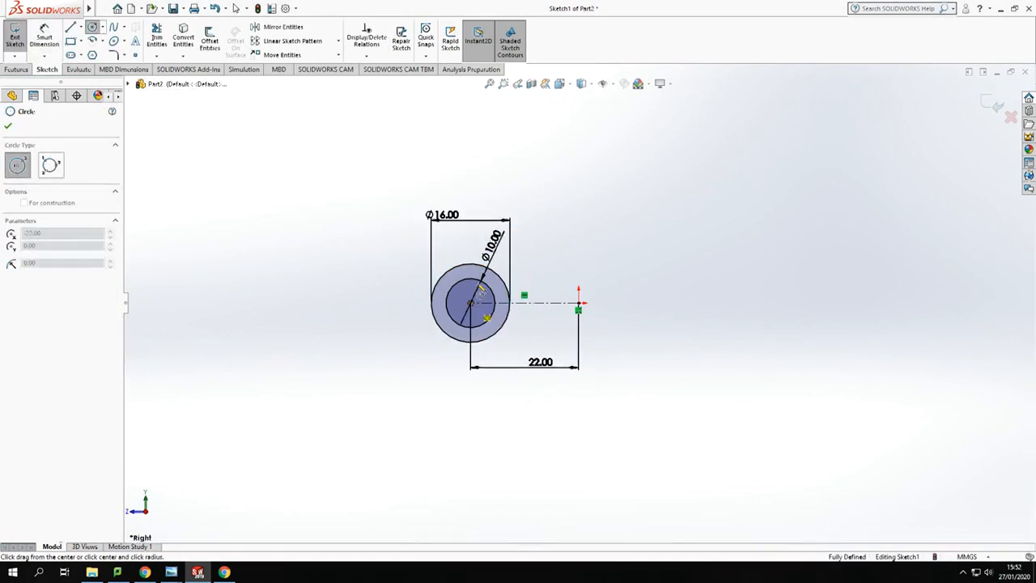
left_click(527, 235)
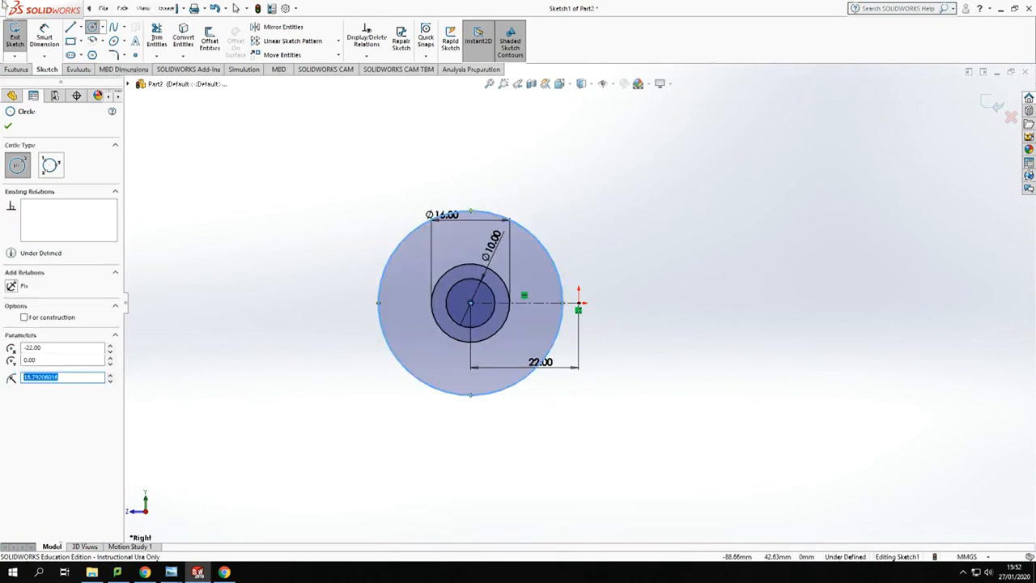
left_click(44, 36)
left_click(548, 256)
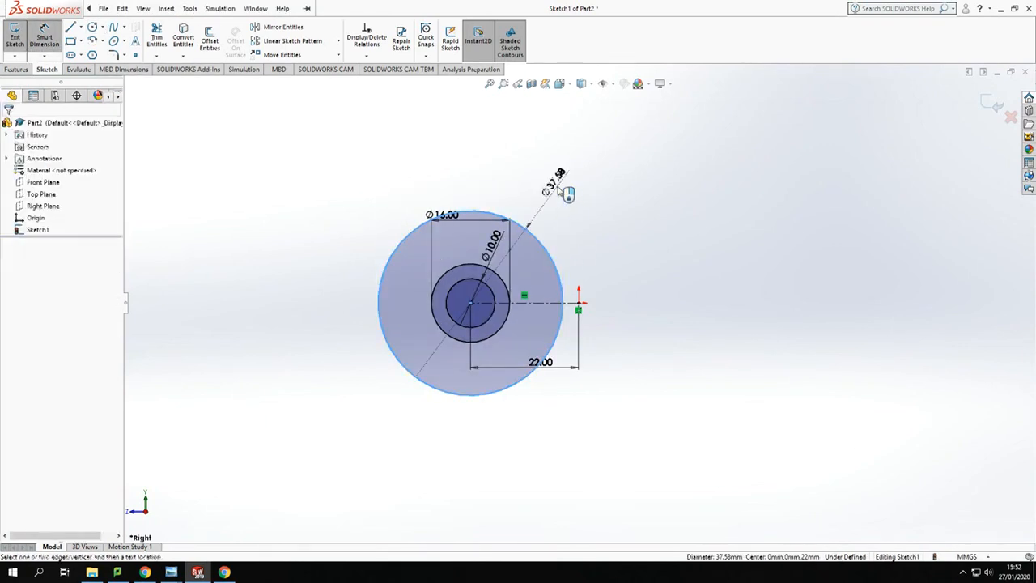
left_click(560, 191)
type("50")
key("Return")
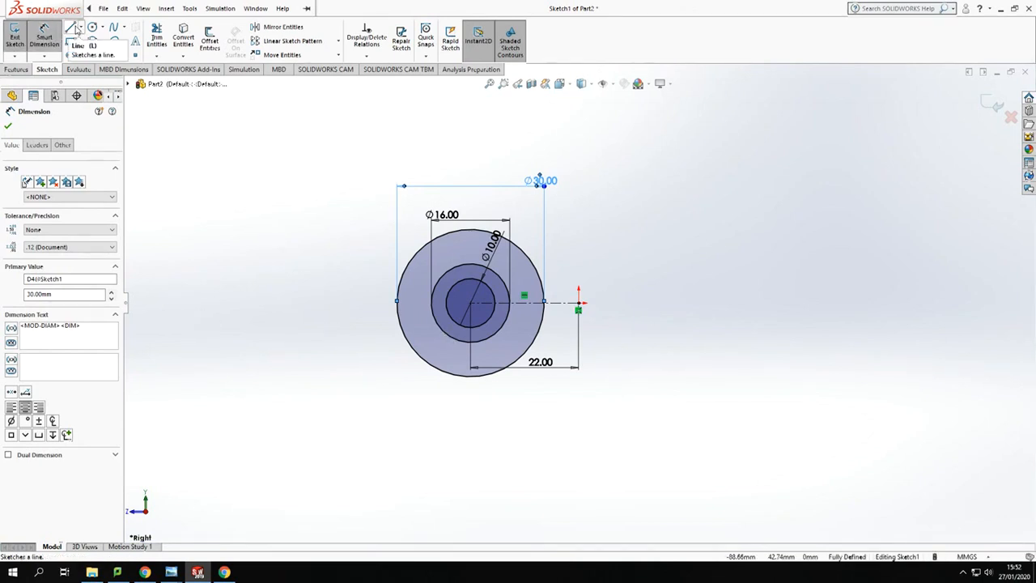
Draw a vertical line about 20 mm long passing through the origin.
left_click(72, 28)
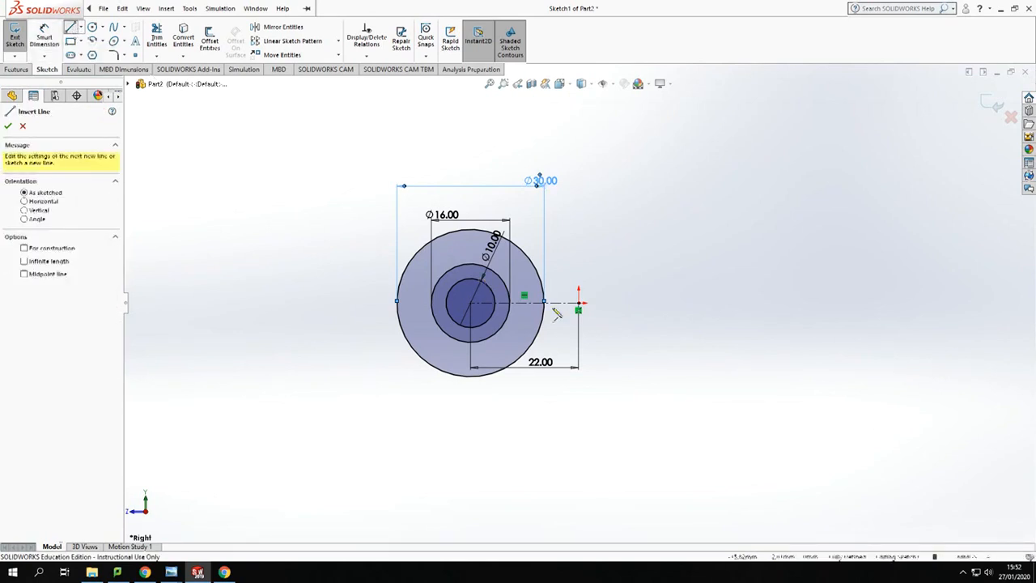
left_click(578, 254)
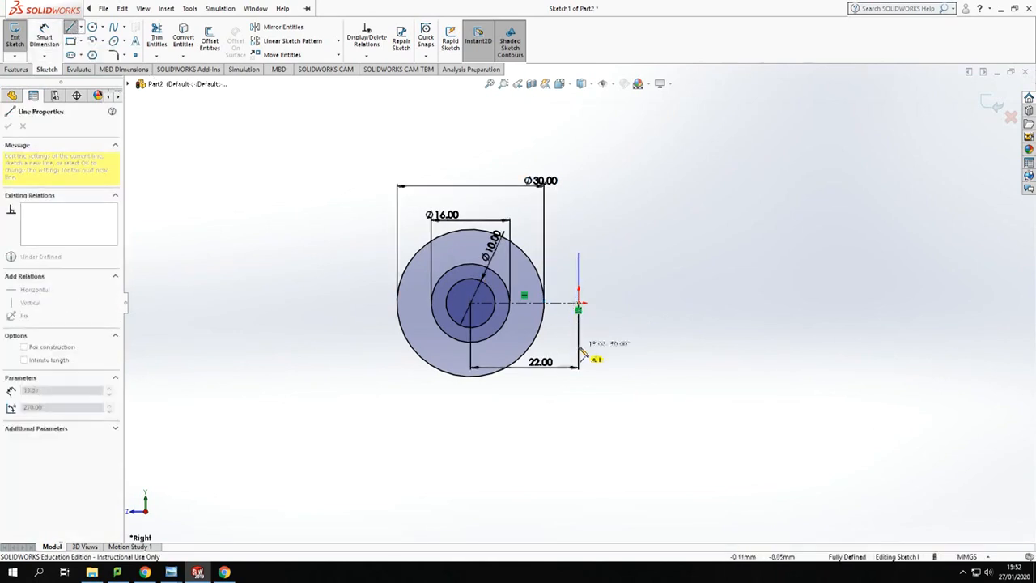
left_click(579, 350)
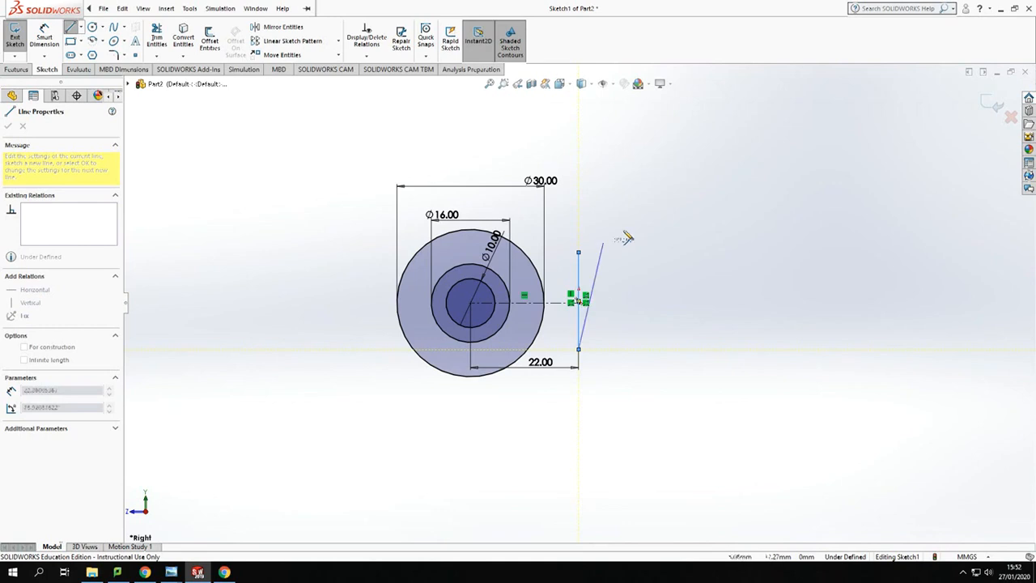
key("Escape")
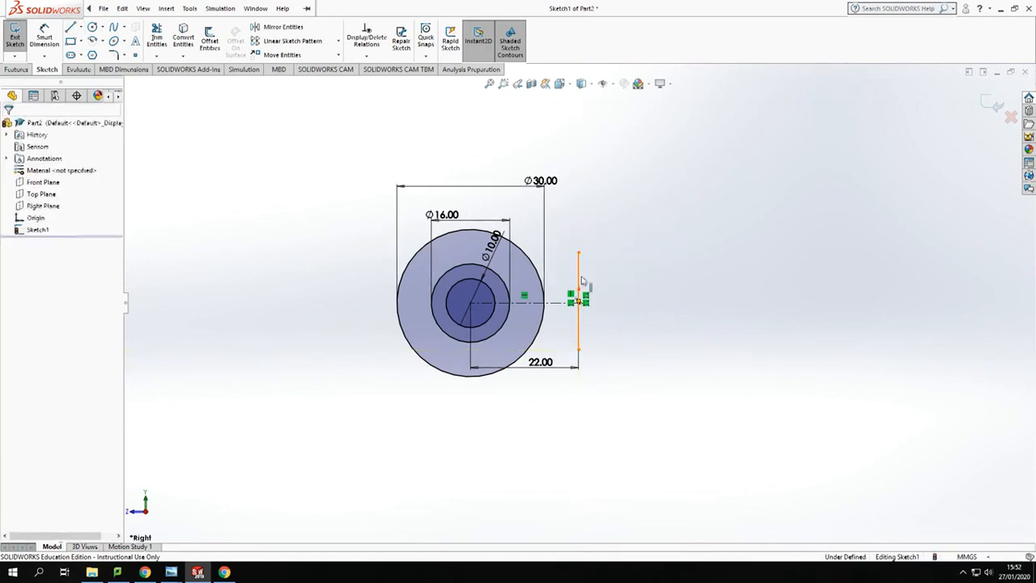
Add a Midpoint relation between the vertical line and the centerline's endpoint at the origin.
left_click(578, 283)
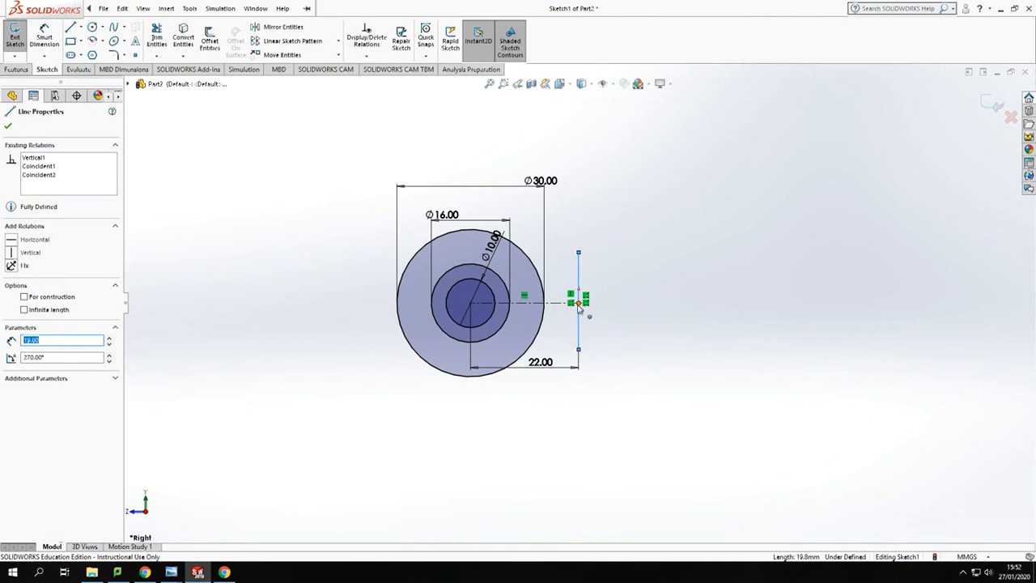
left_click(578, 305, "ctrl")
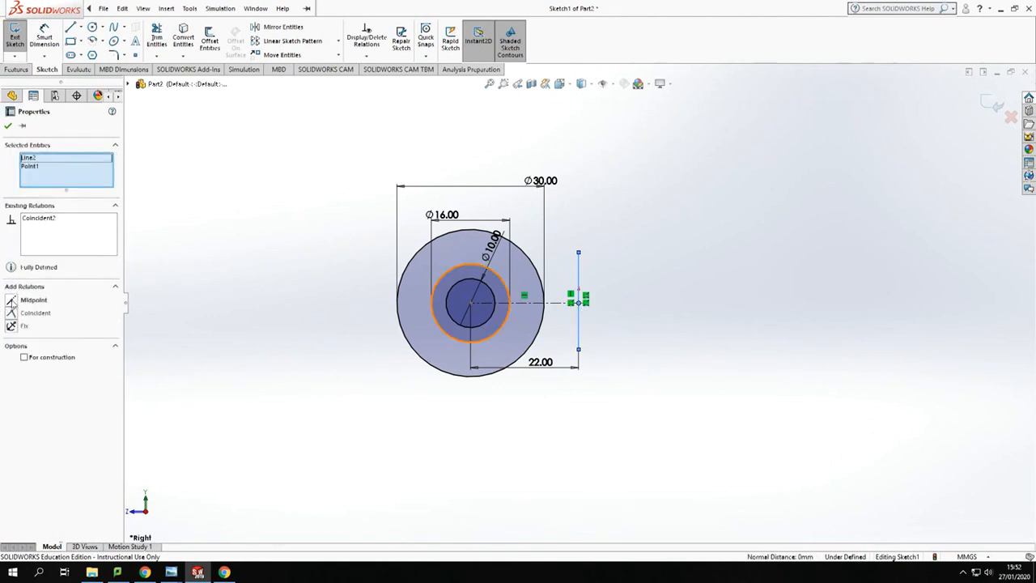
left_click(12, 300)
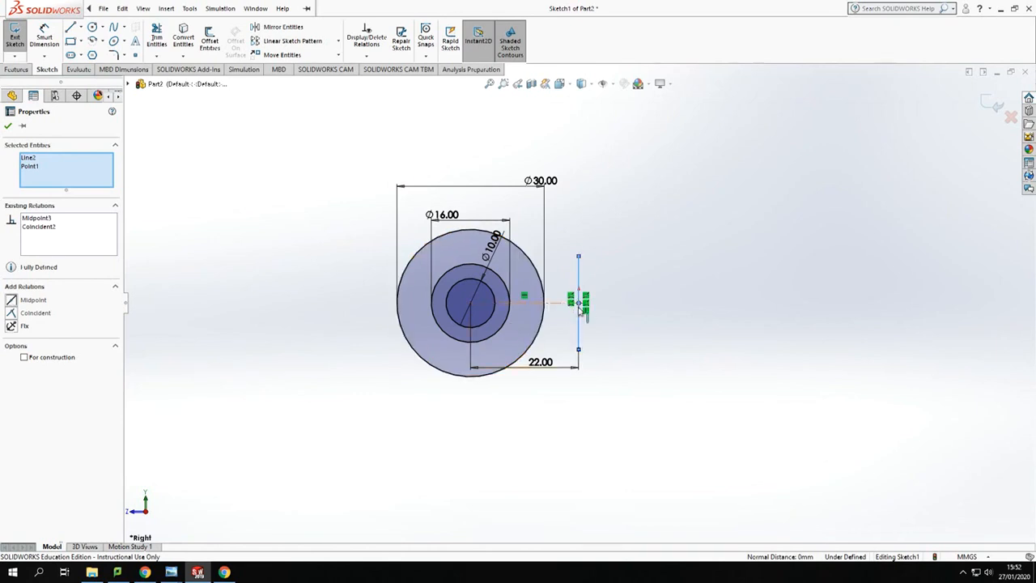
Dimension the vertical line's length at 24 mm.
left_click(44, 39)
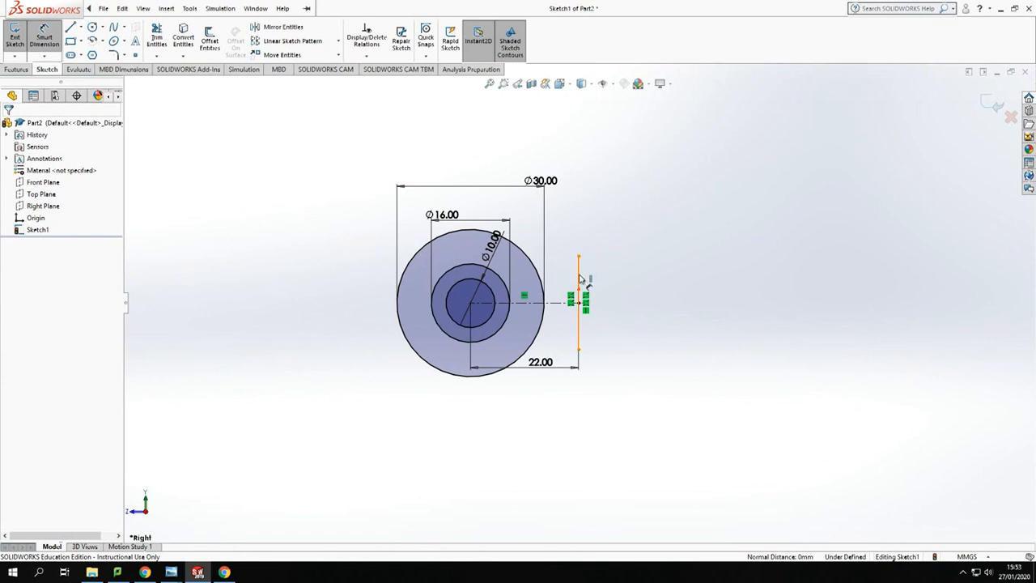
left_click(579, 279)
left_click(657, 293)
type("24")
key("Return")
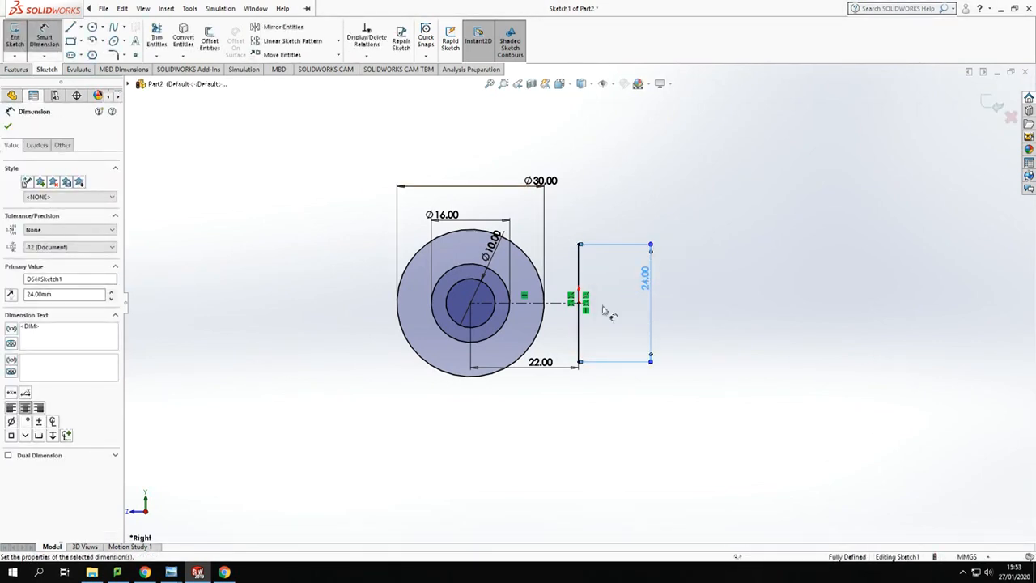
key("Escape")
key("Escape")
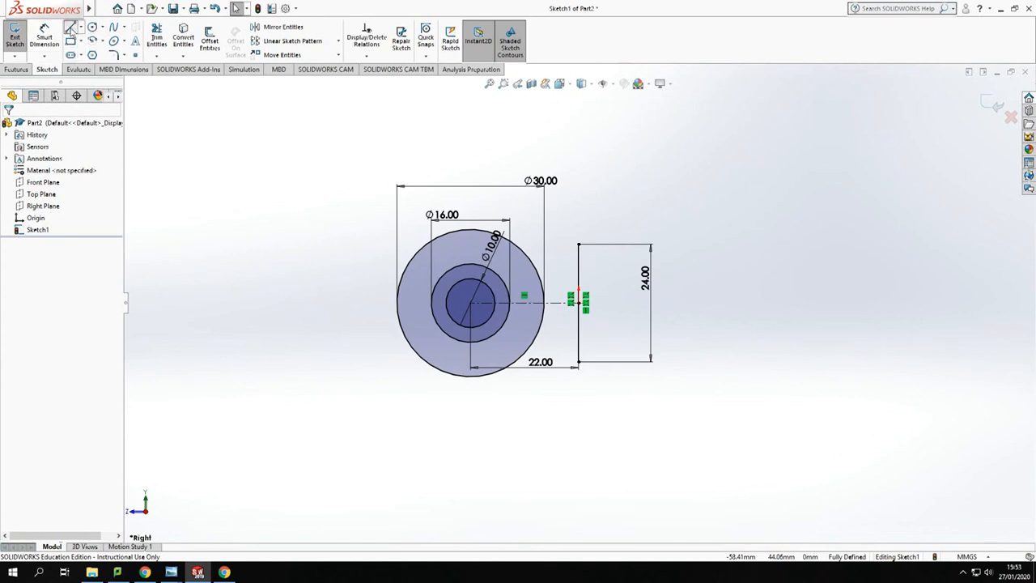
Draw a line tangent to the underside of the 16 mm circle, ending at the vertical line's lower endpoint.
left_click(72, 30)
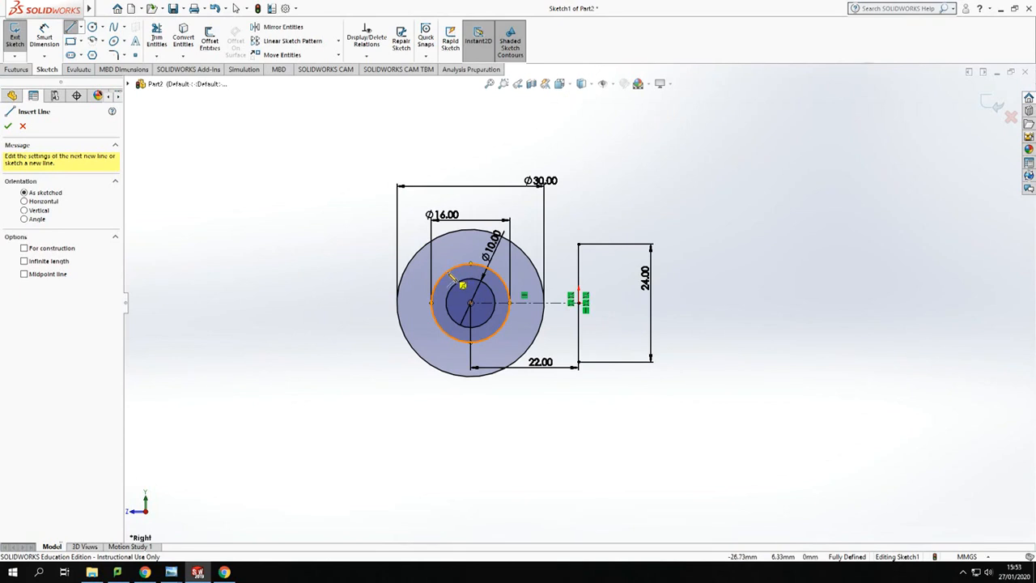
left_click(510, 286)
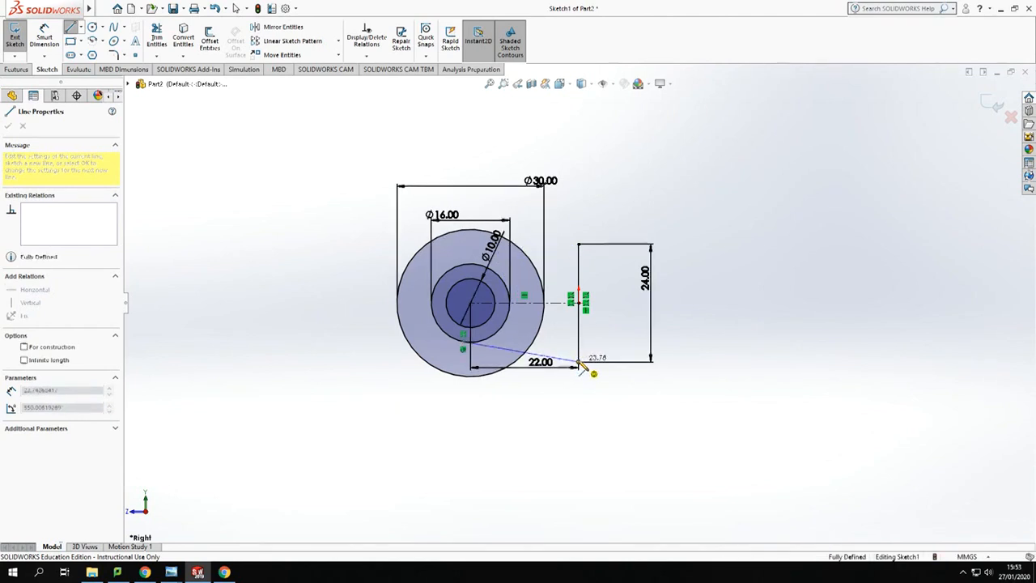
double_click(578, 364)
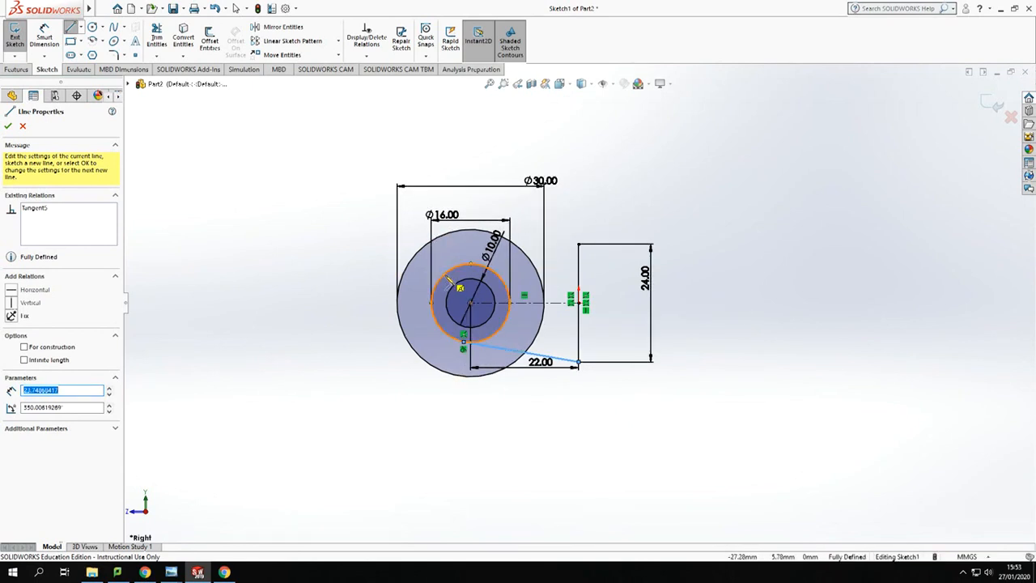
left_click(449, 278)
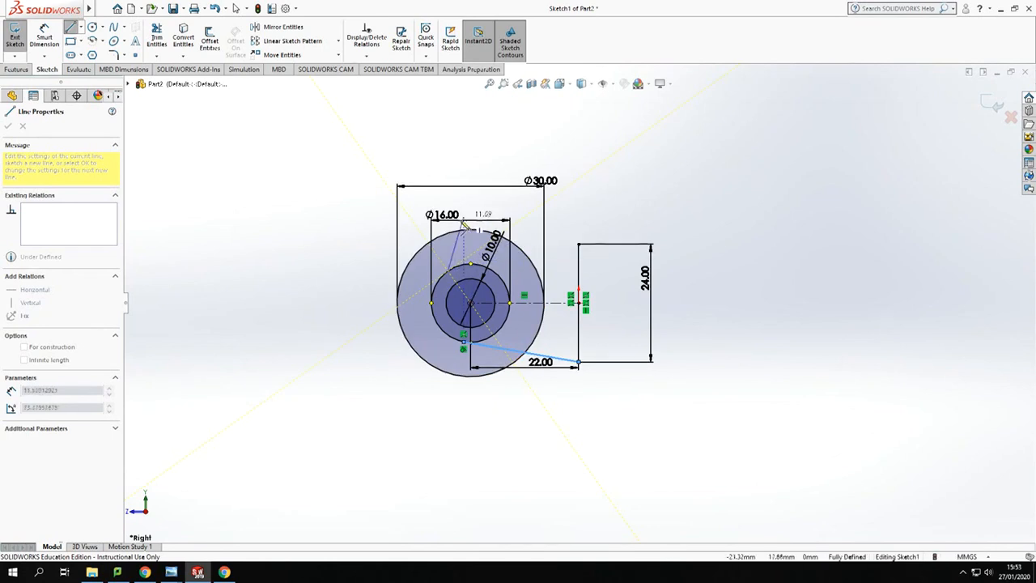
left_click(445, 260)
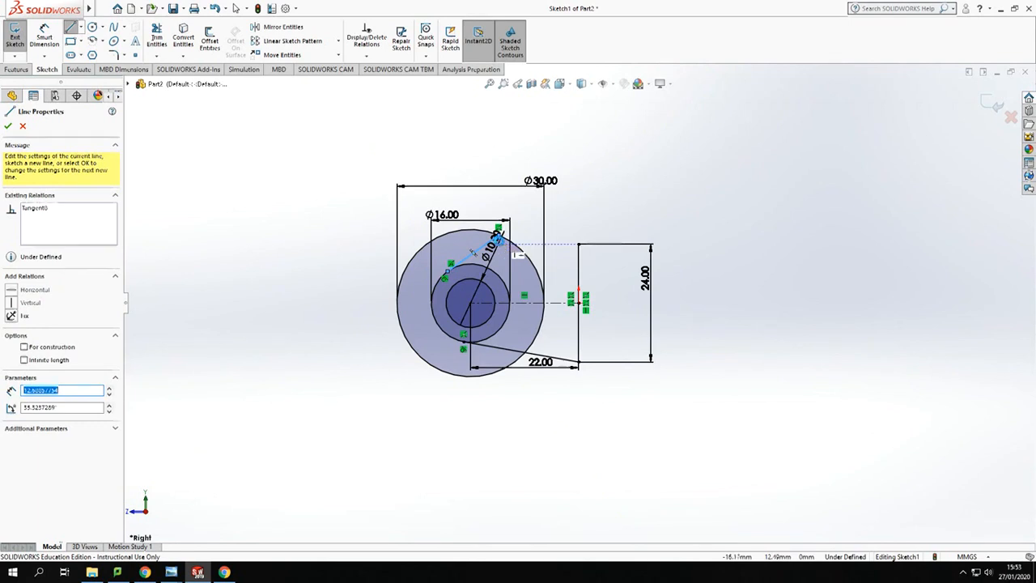
key("Escape")
left_click(473, 257)
key("Delete")
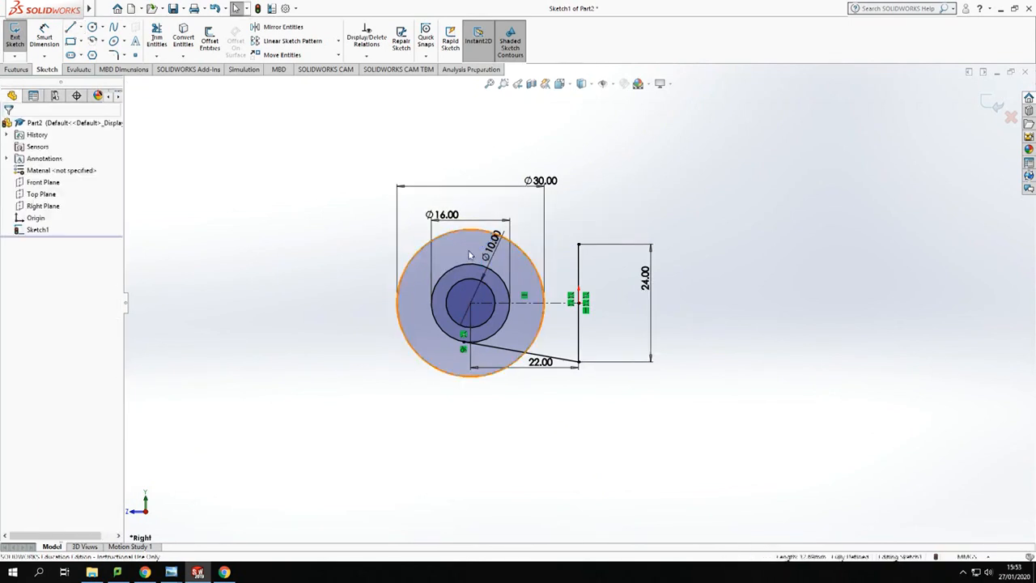
left_click(71, 27)
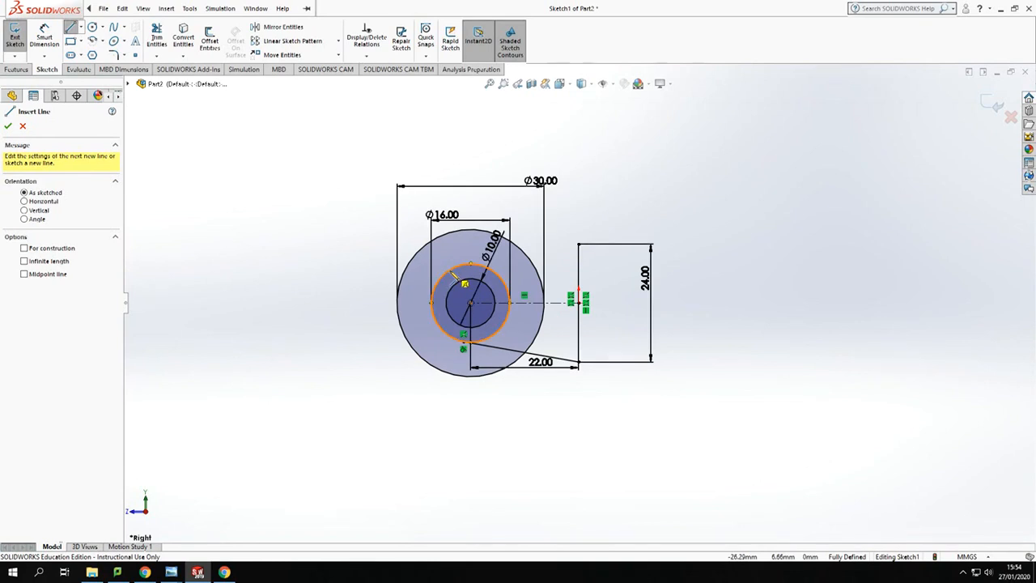
left_click(454, 274)
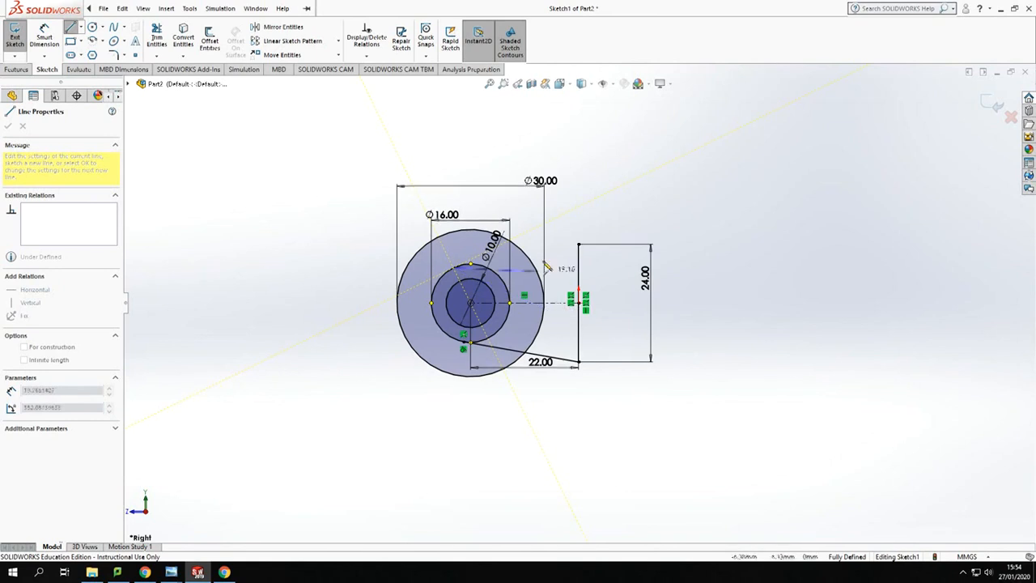
left_click(423, 171)
key("Escape")
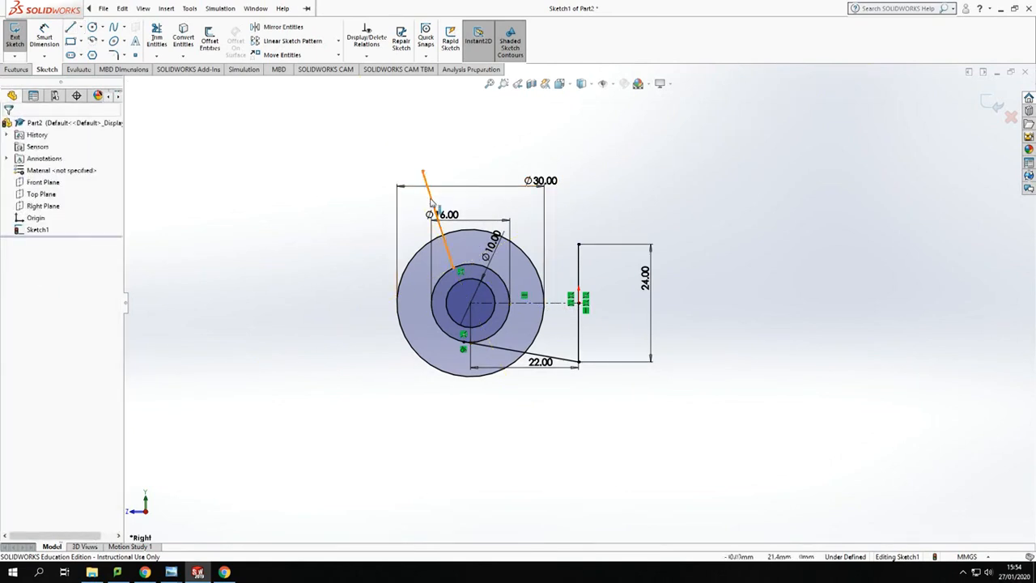
left_click(431, 203)
key("Delete")
Draw a line tangent to the upper side of the 16 mm circle, ending at the vertical line's upper endpoint.
left_click(71, 27)
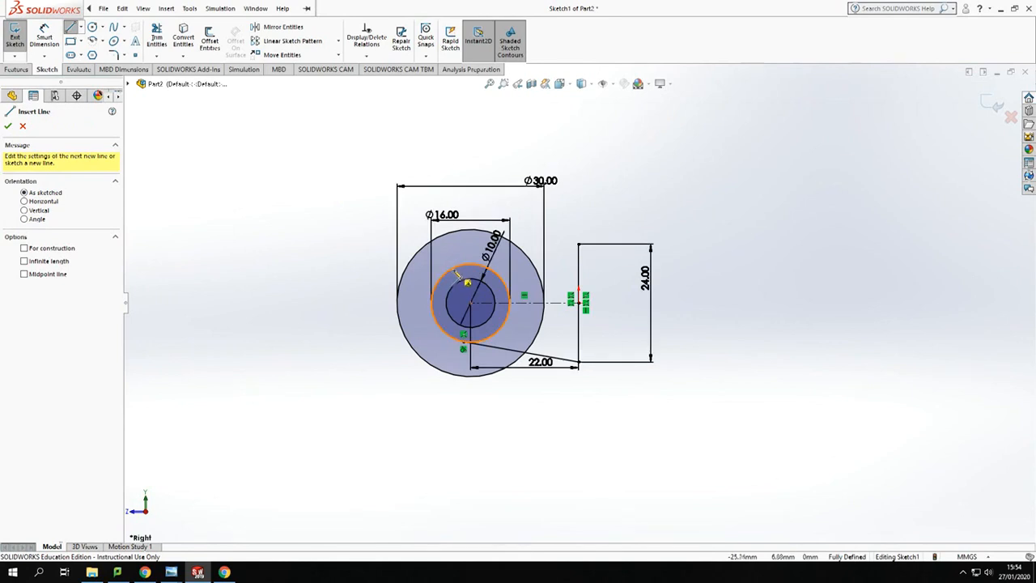
left_click(471, 263)
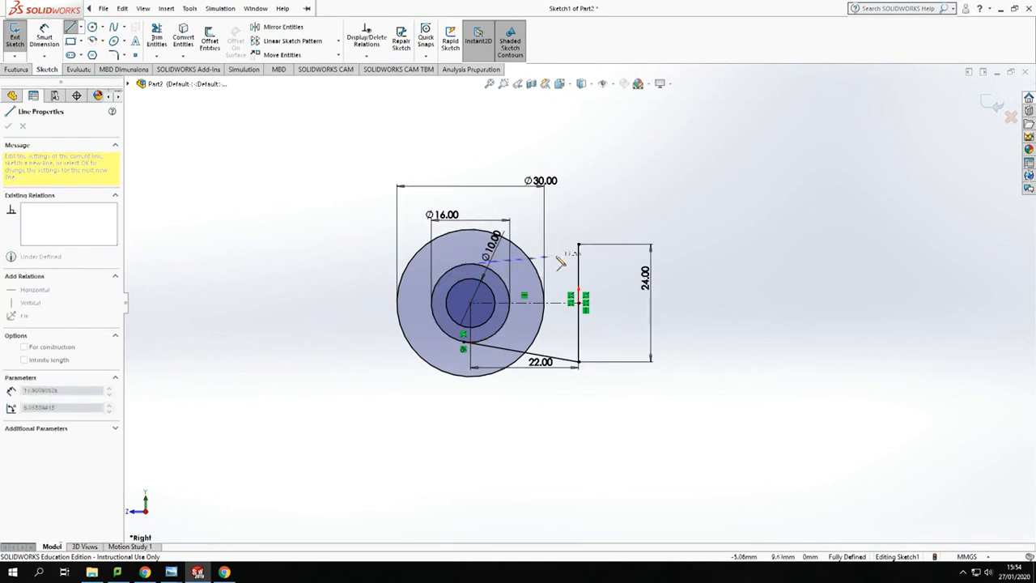
left_click(578, 244)
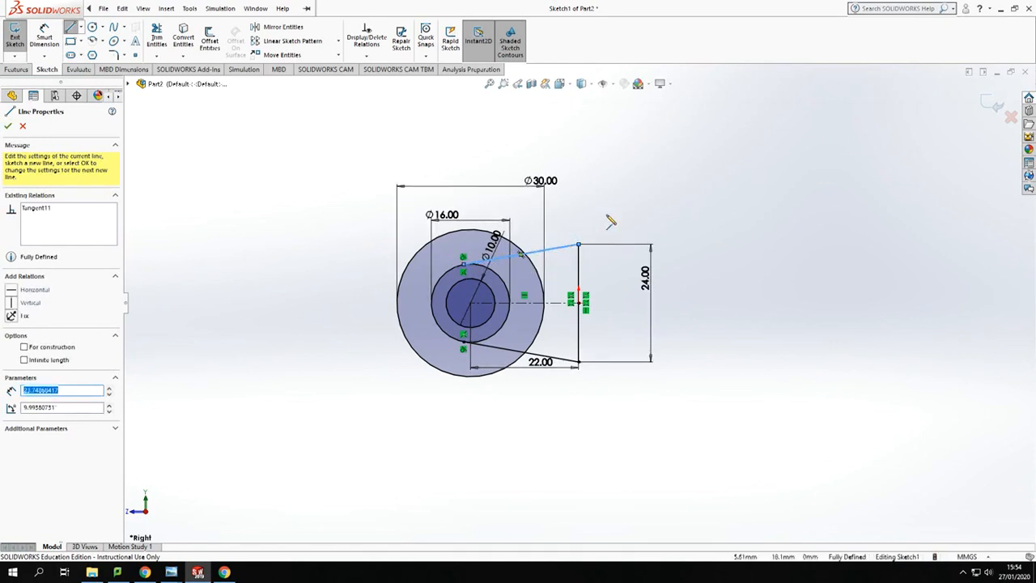
key("Escape")
key("Escape")
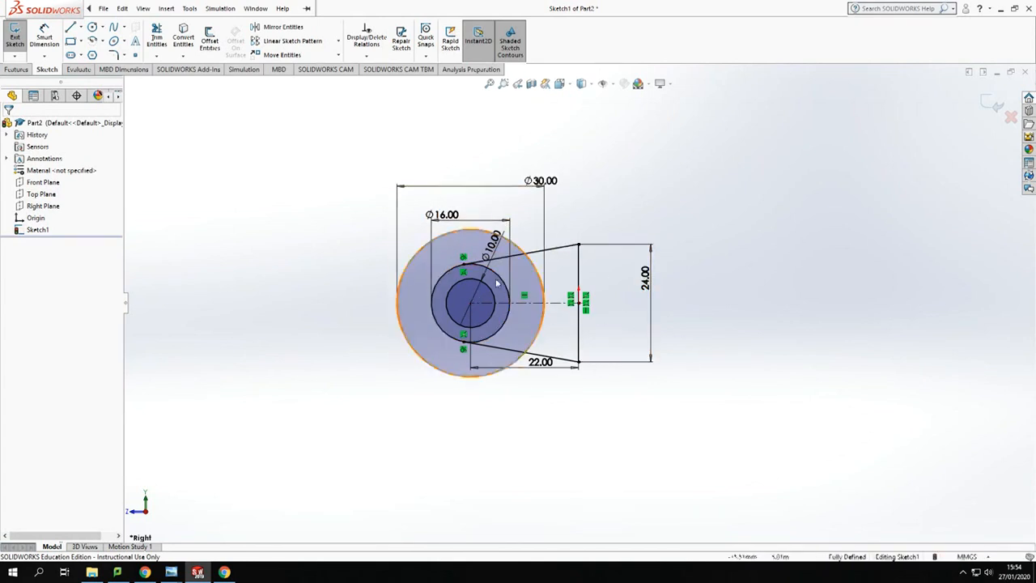
Start a Boss-Extrude of the profile, selecting as contours the tapered regions and the ring between the 10 mm and 16 mm circles.
left_click(166, 9)
left_click(16, 72)
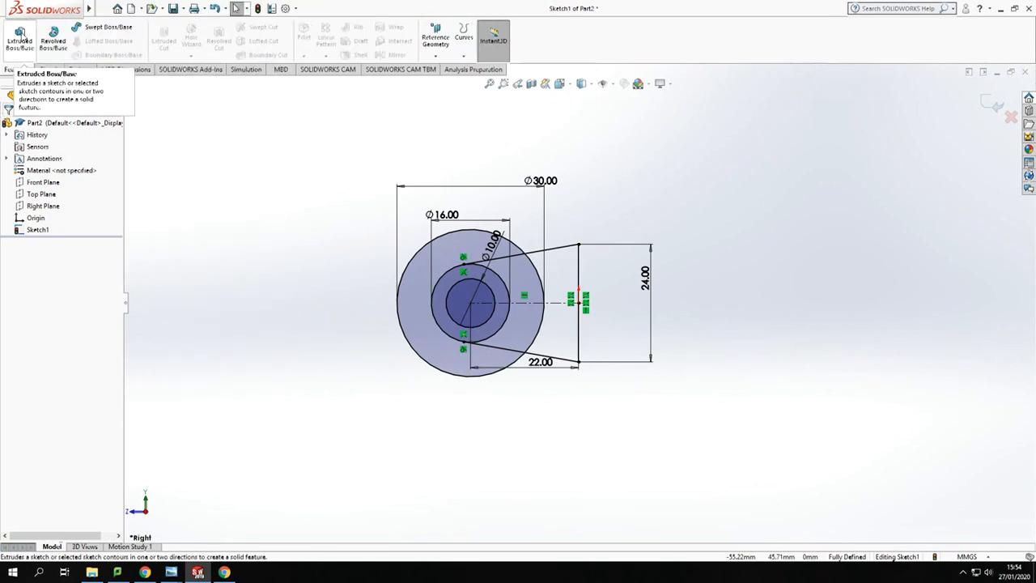
left_click(20, 37)
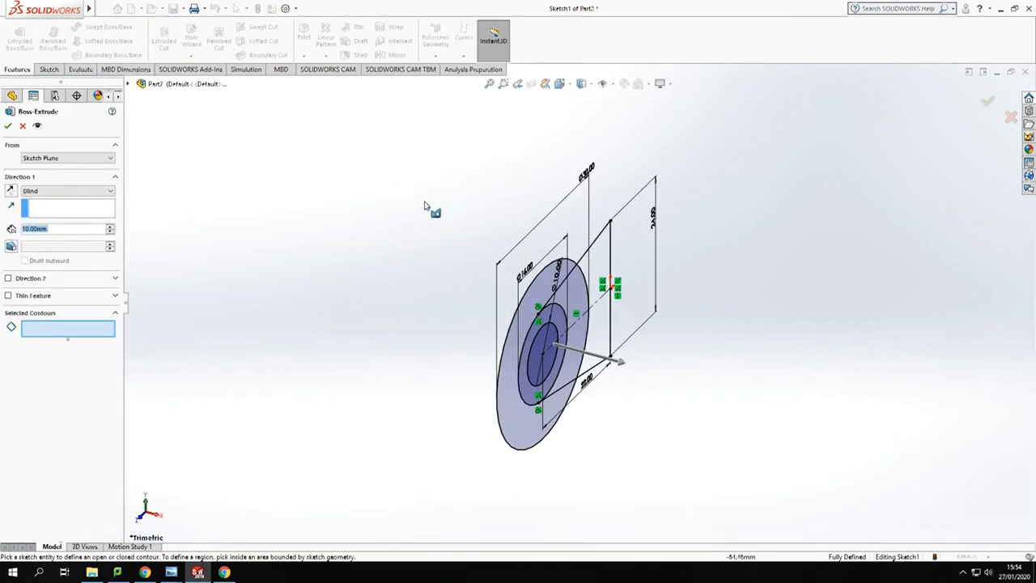
middle_click_drag(567, 459, 525, 430)
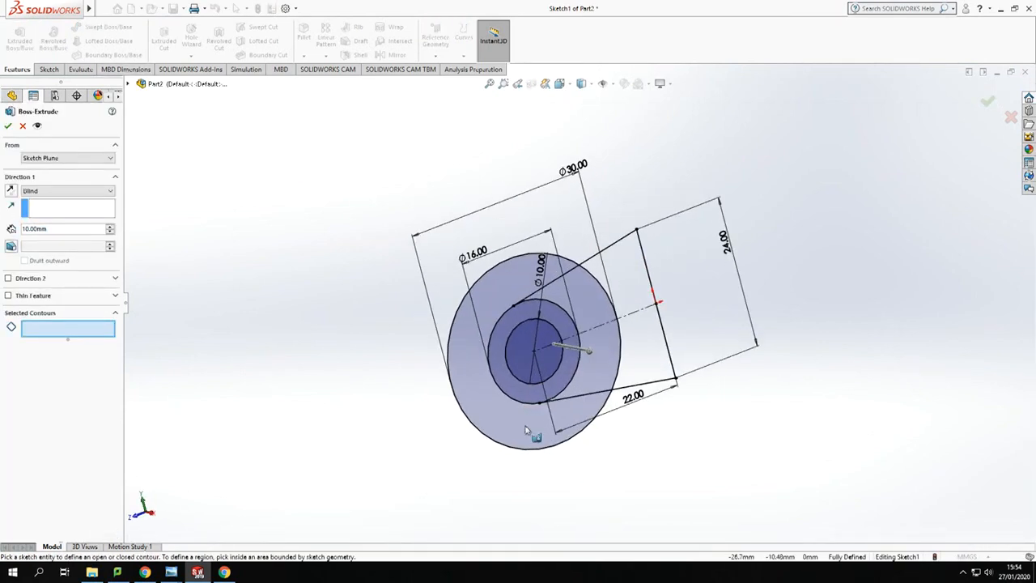
left_click(590, 279)
left_click(613, 264)
left_click(662, 363)
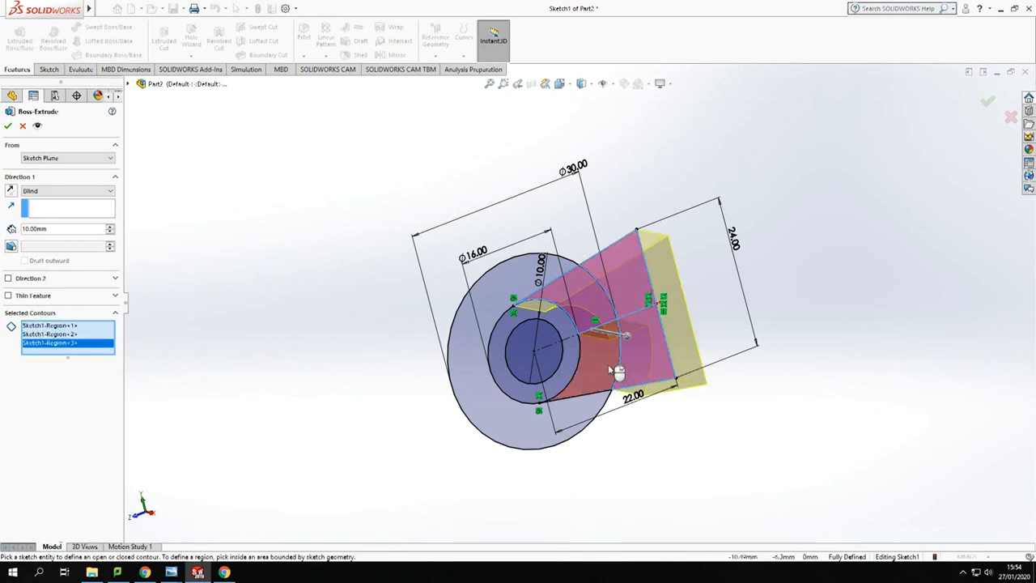
left_click(577, 361)
left_click(532, 407)
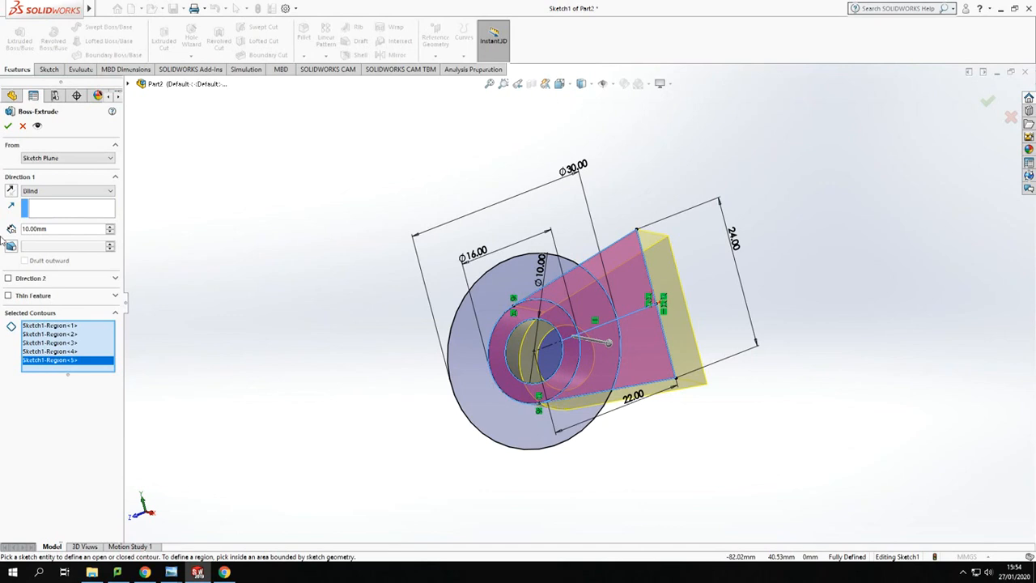
Set the extrusion to Mid Plane with a depth of 70 mm and accept it.
left_click(51, 191)
left_click(68, 237)
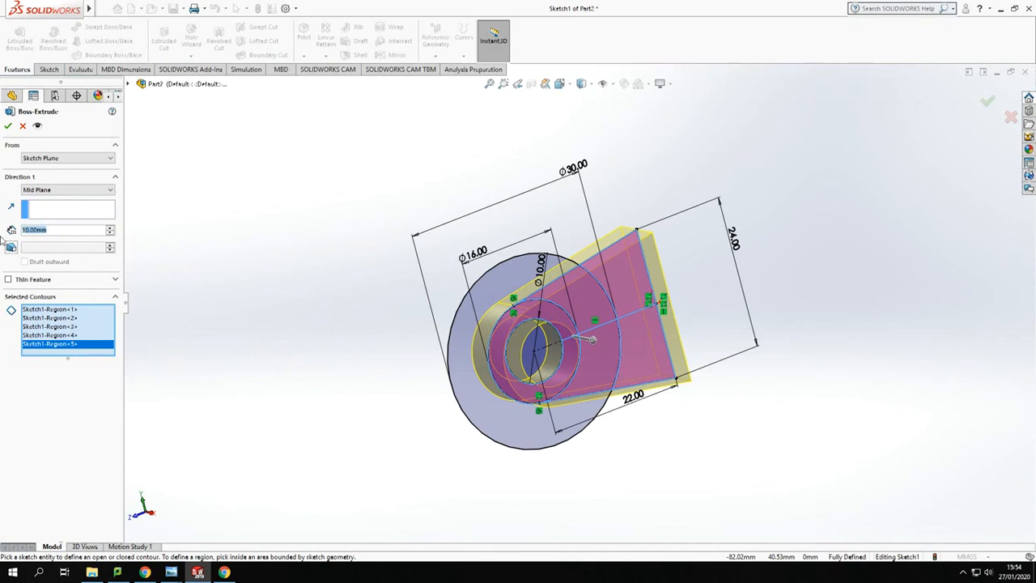
type("70")
key("Return")
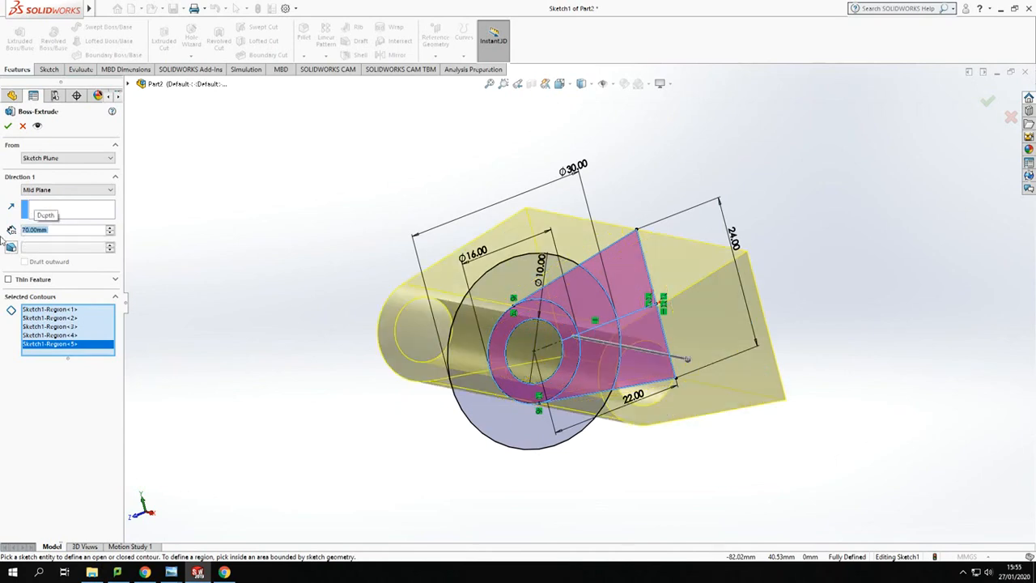
left_click(9, 127)
left_click(325, 286)
Start an Extruded Cut from the base extrusion's sketch, selecting all regions between the 10 mm and 30 mm circles as contours.
mouse_move(324, 289)
middle_mouse_down()
mouse_move(332, 97)
mouse_move(314, 101)
mouse_move(306, 126)
middle_mouse_up()
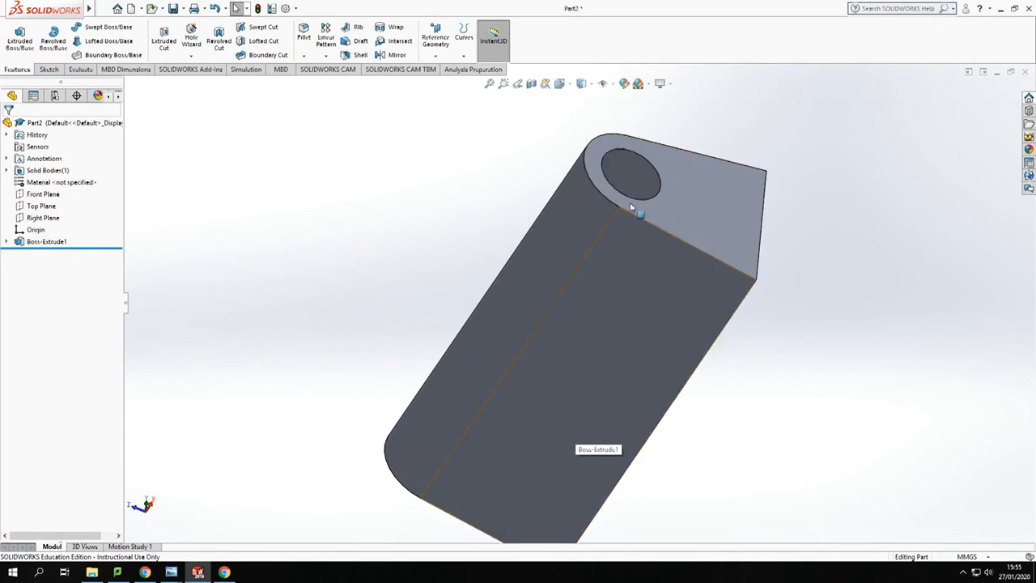
middle_click_drag(868, 264, 865, 283)
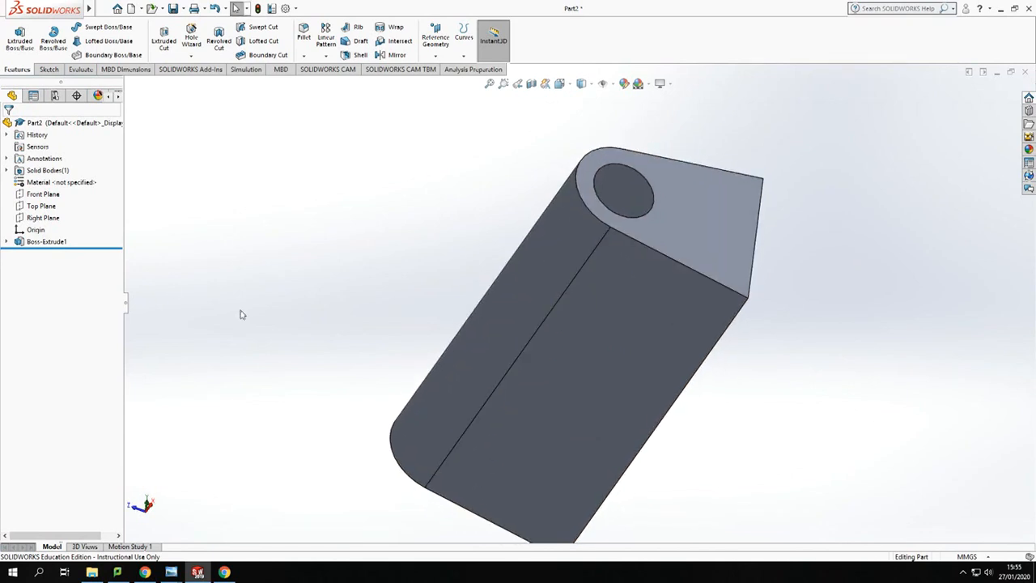
left_click(6, 241)
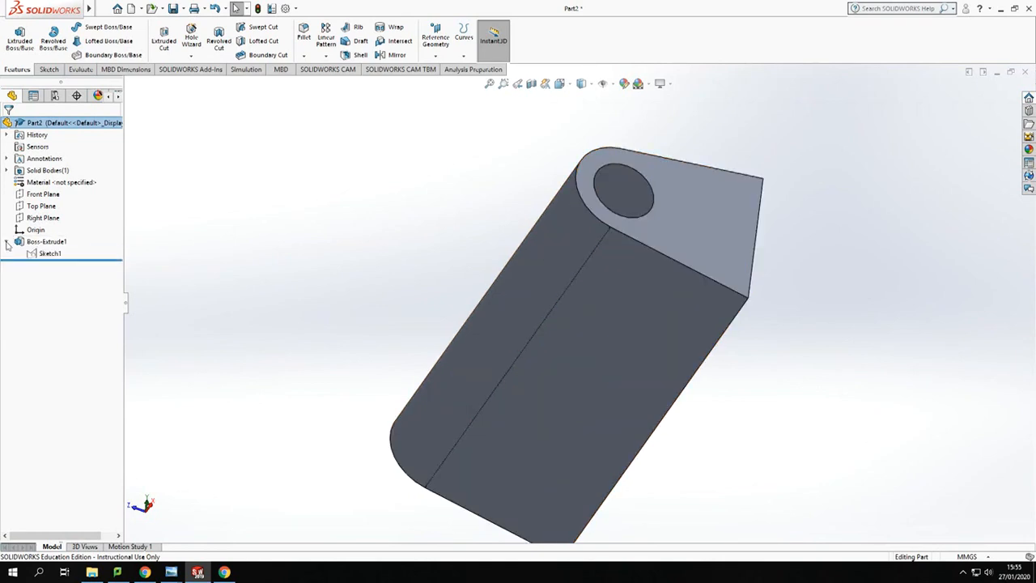
left_click(50, 253)
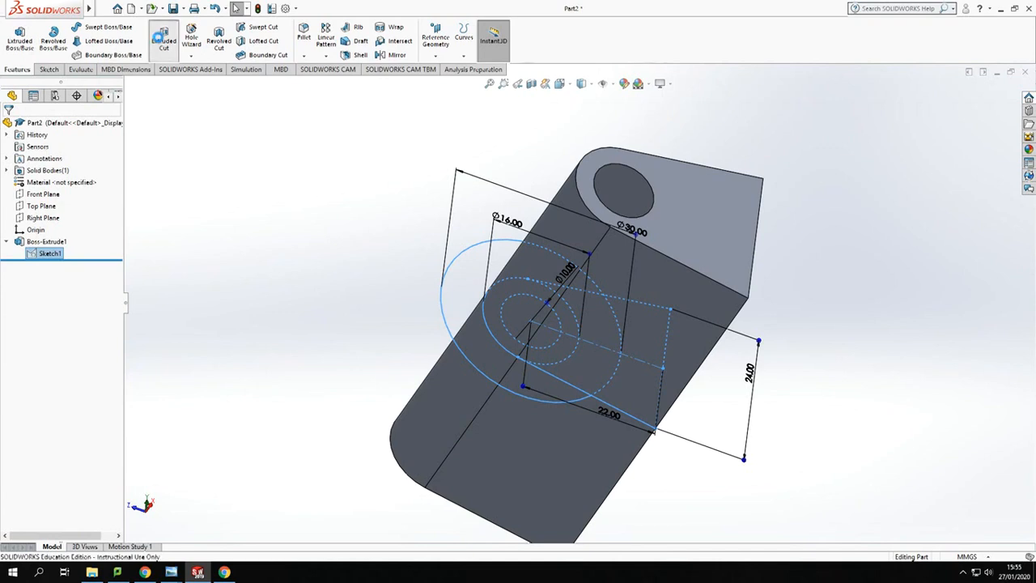
left_click(163, 37)
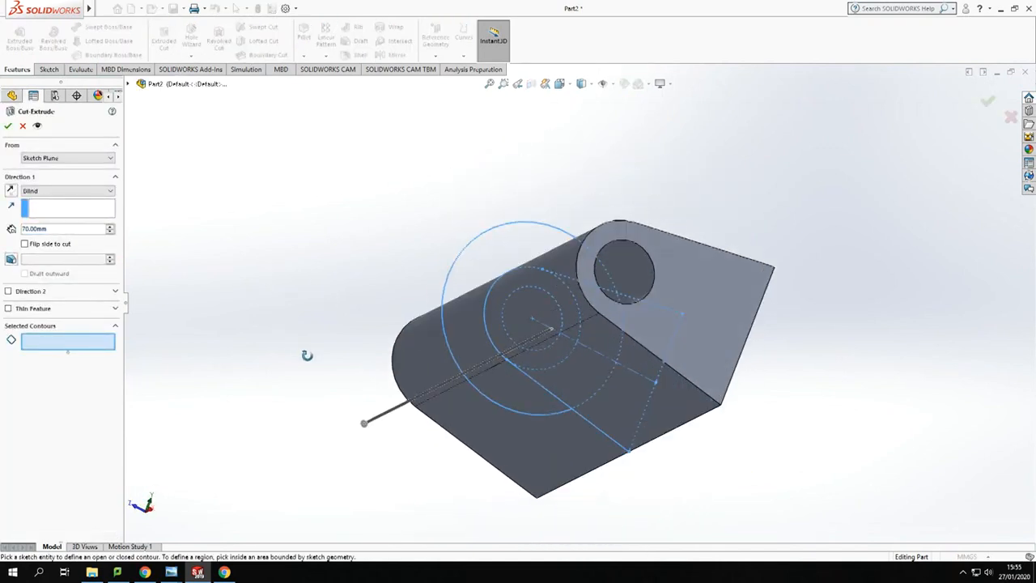
left_click(504, 391)
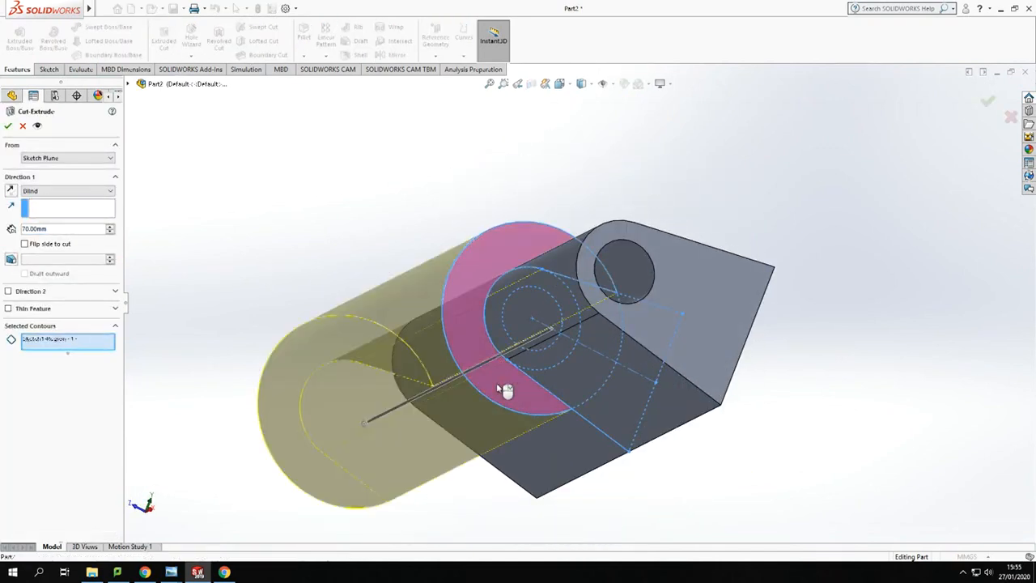
left_click(573, 383)
left_click(605, 343)
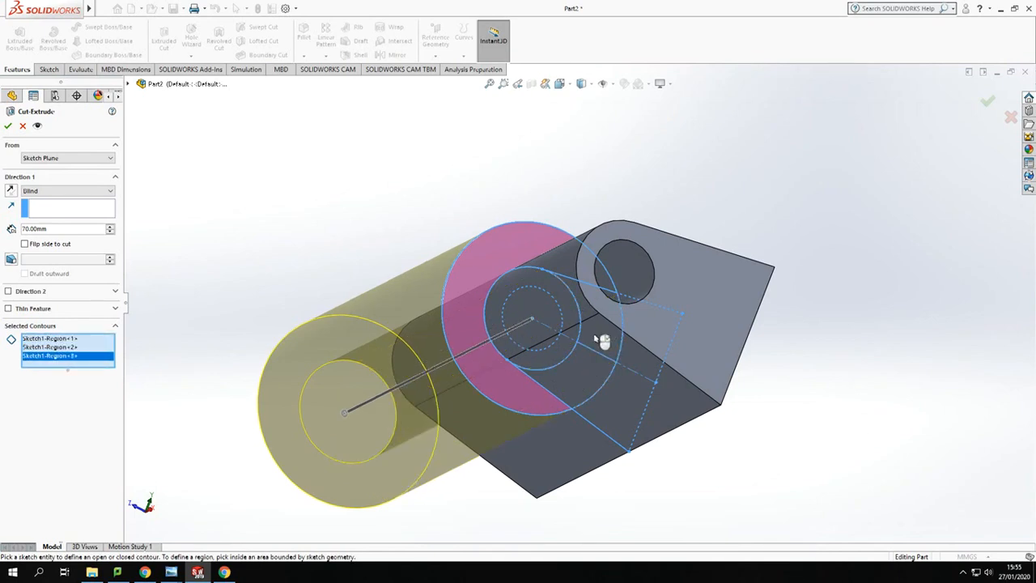
left_click(558, 356)
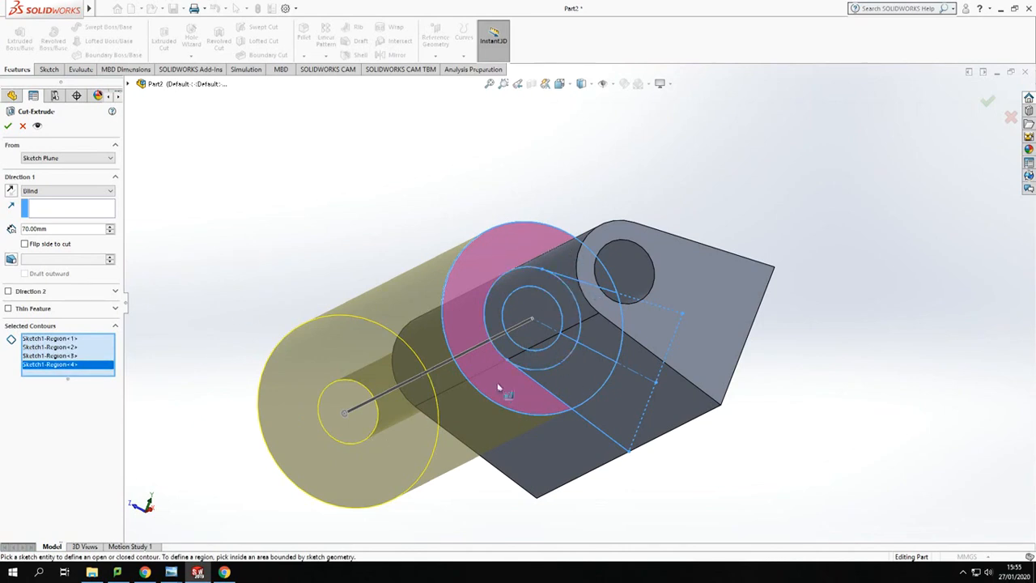
Set the cut to Mid Plane with a depth of 50 mm, accept it and clear the selection.
middle_click_drag(339, 200, 327, 225)
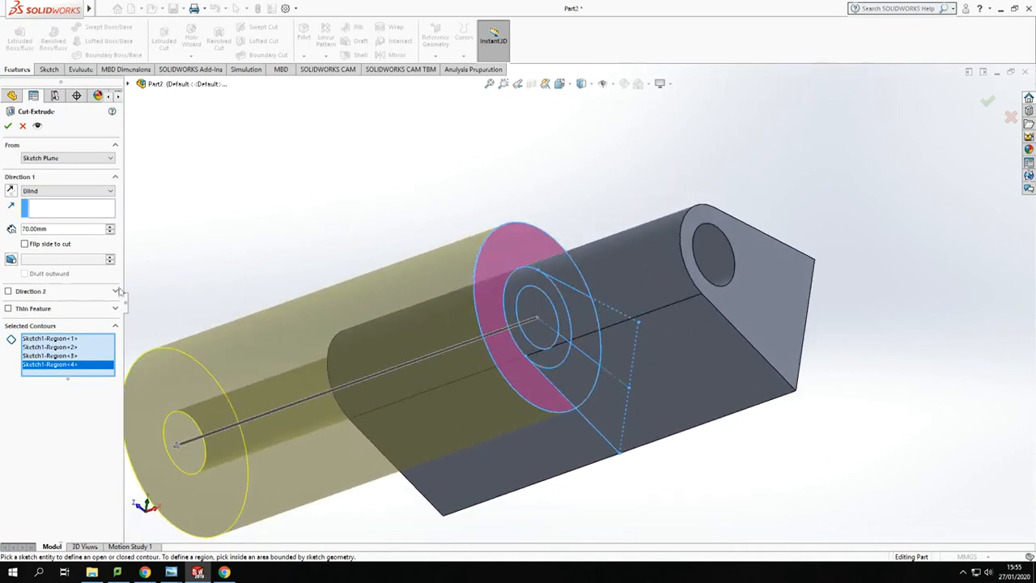
left_click(45, 191)
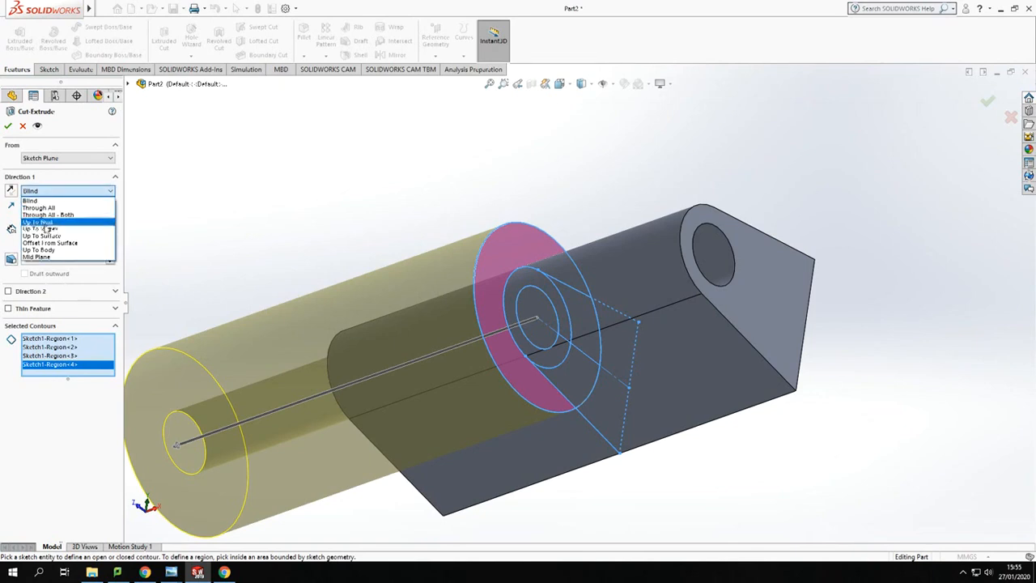
left_click(45, 258)
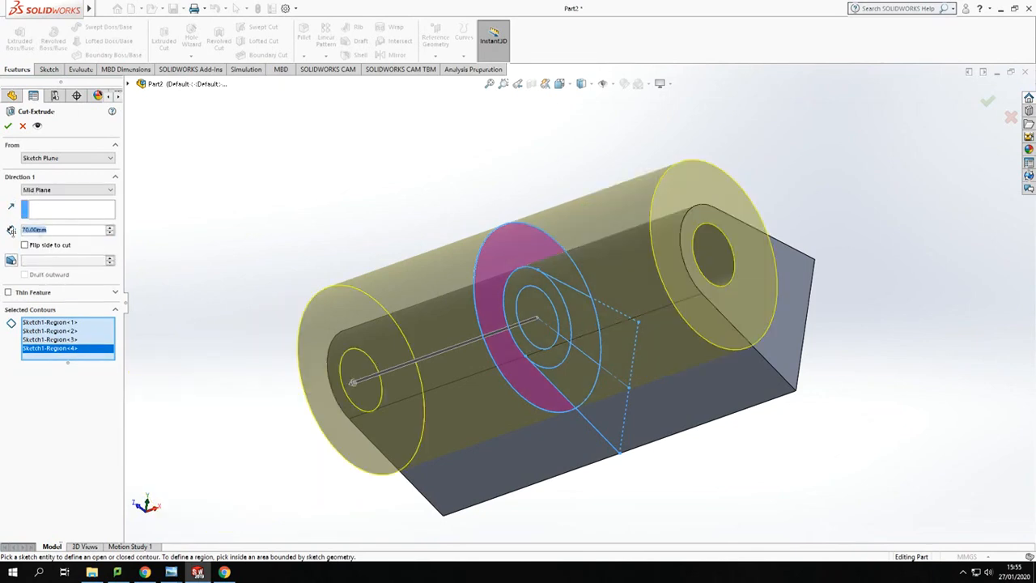
type("50")
key("Return")
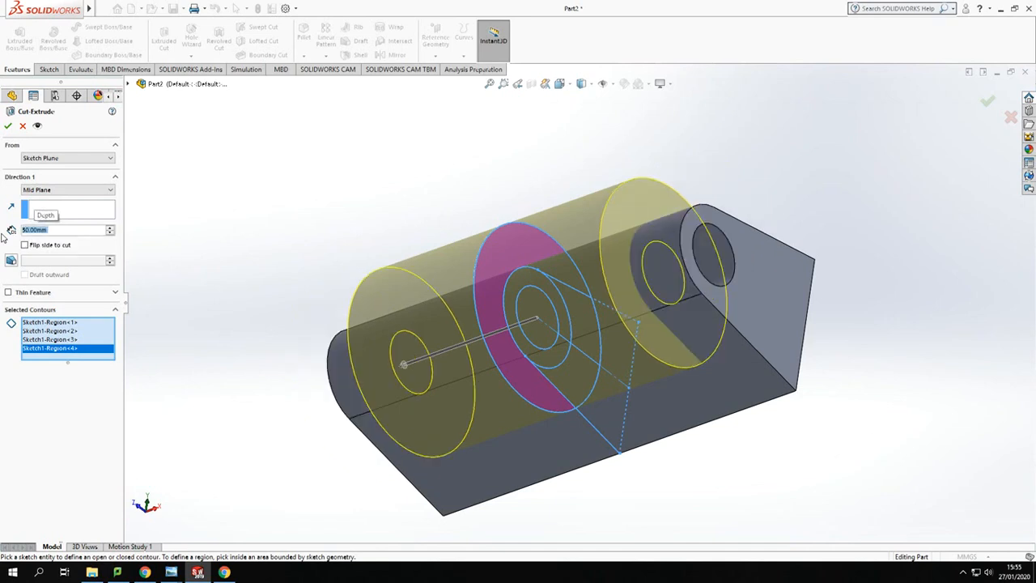
middle_click_drag(346, 180, 371, 160)
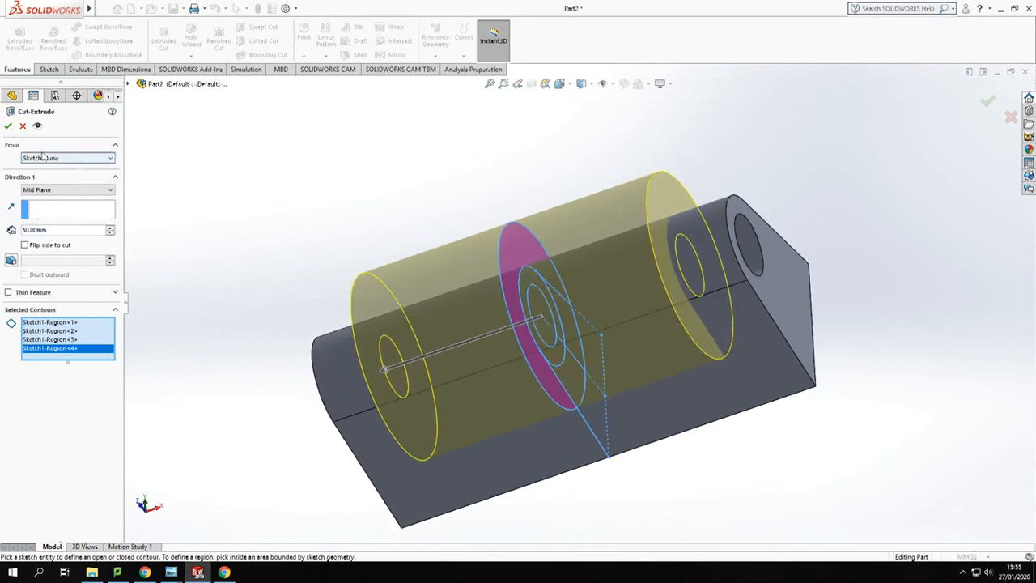
left_click(8, 126)
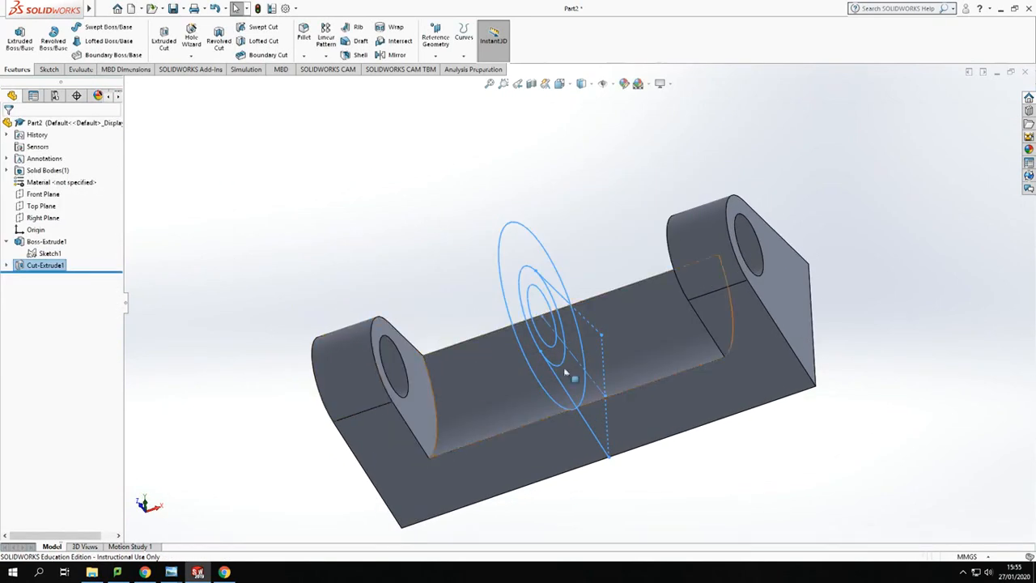
left_click(374, 225)
Start a draft with a 5 degree angle, using the body's flat base face as the neutral plane.
middle_click_drag(475, 300, 483, 403)
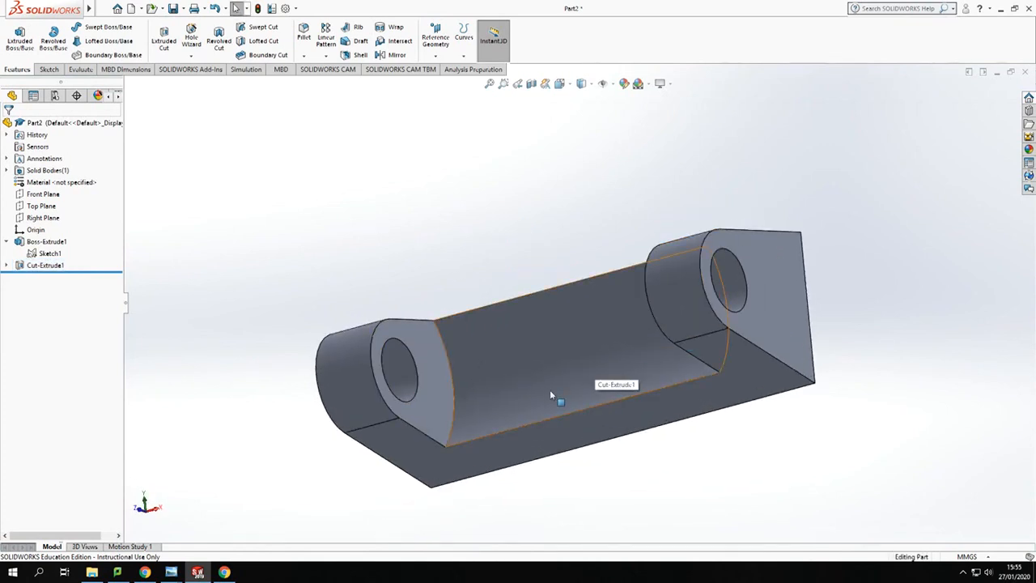
middle_click_drag(480, 241, 488, 338)
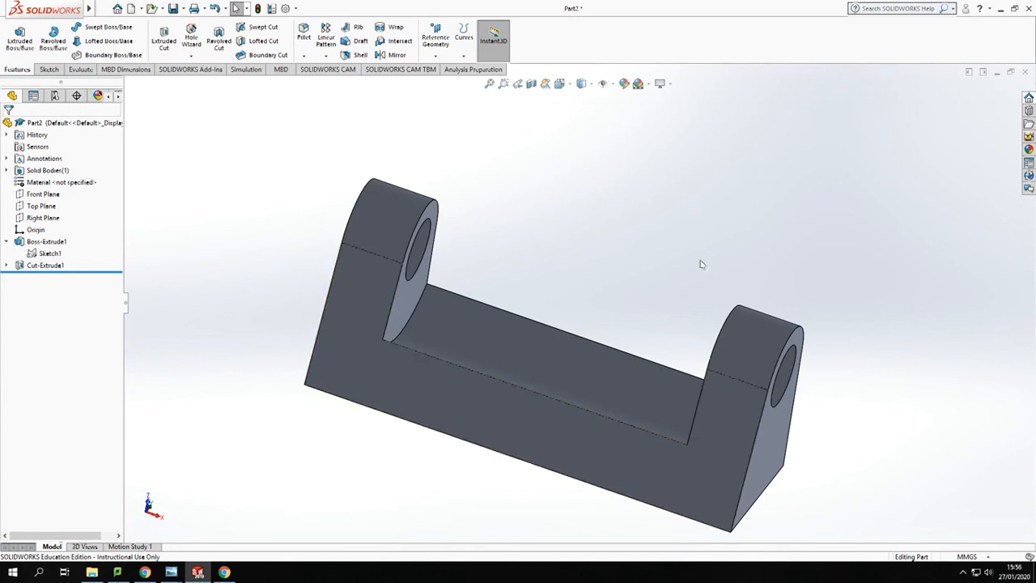
middle_click_drag(606, 318, 636, 243)
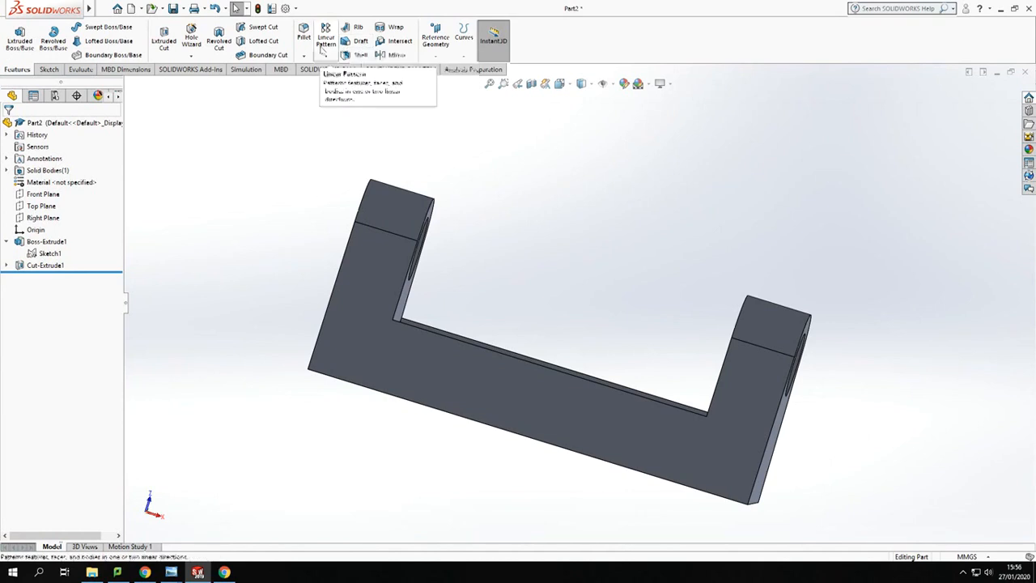
left_click(357, 42)
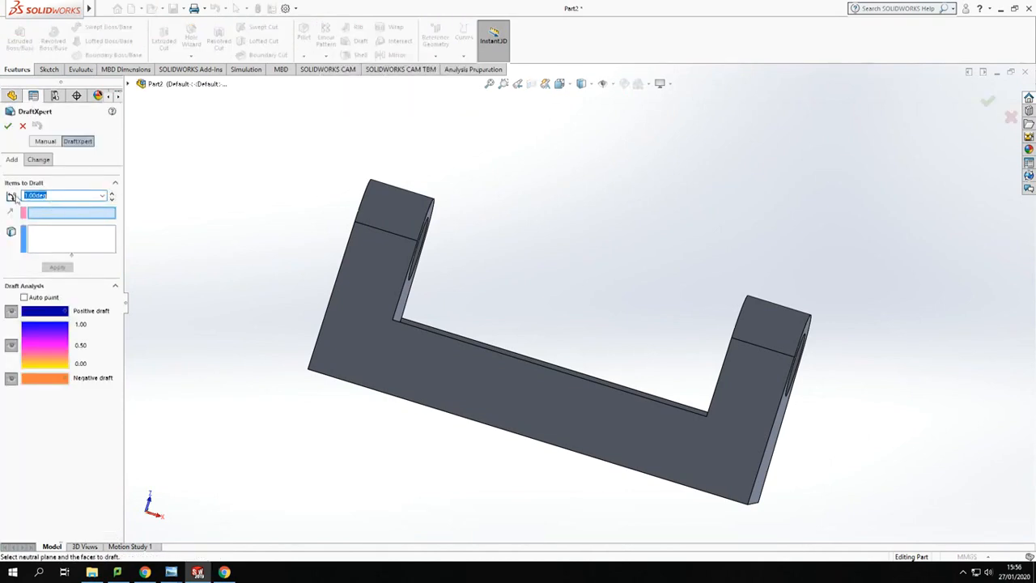
type("5")
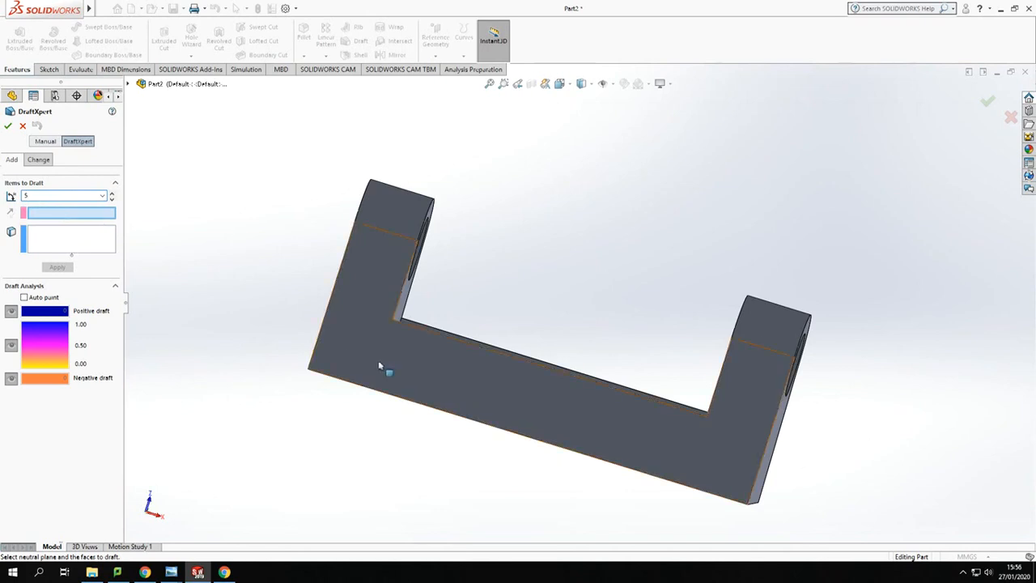
middle_click_drag(378, 363, 375, 287)
left_click(669, 454)
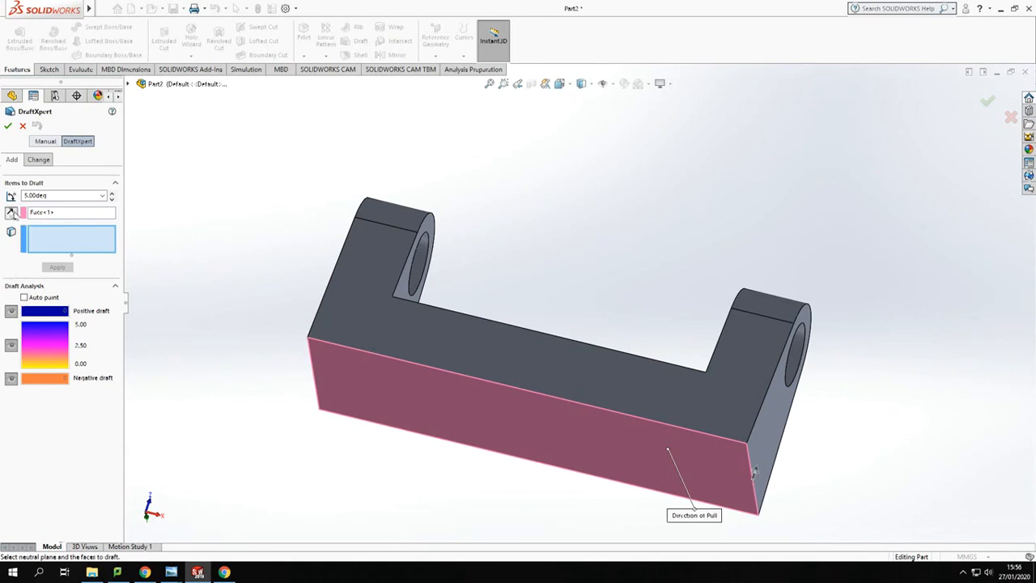
Select the outer end faces of both lugs as the faces to draft, apply the draft and accept it.
middle_click_drag(911, 286, 860, 313)
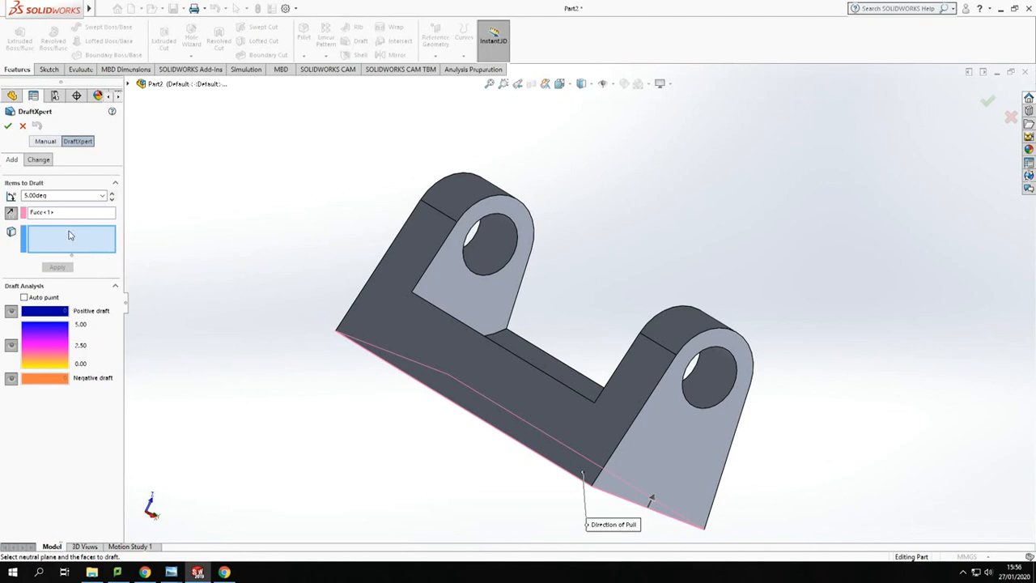
left_click(692, 474)
middle_click_drag(652, 248, 752, 321)
left_click(460, 324)
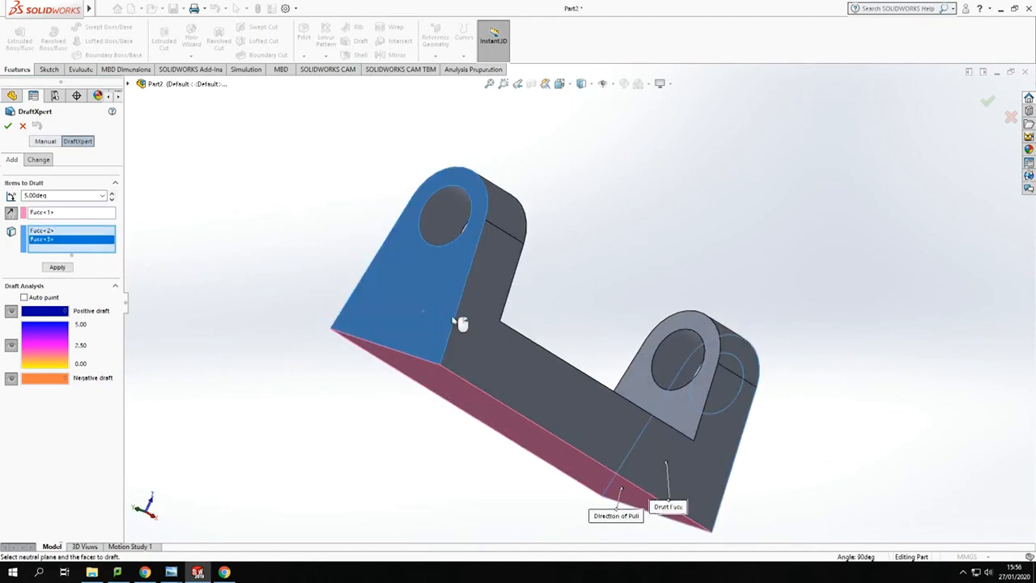
middle_click_drag(964, 360, 877, 333)
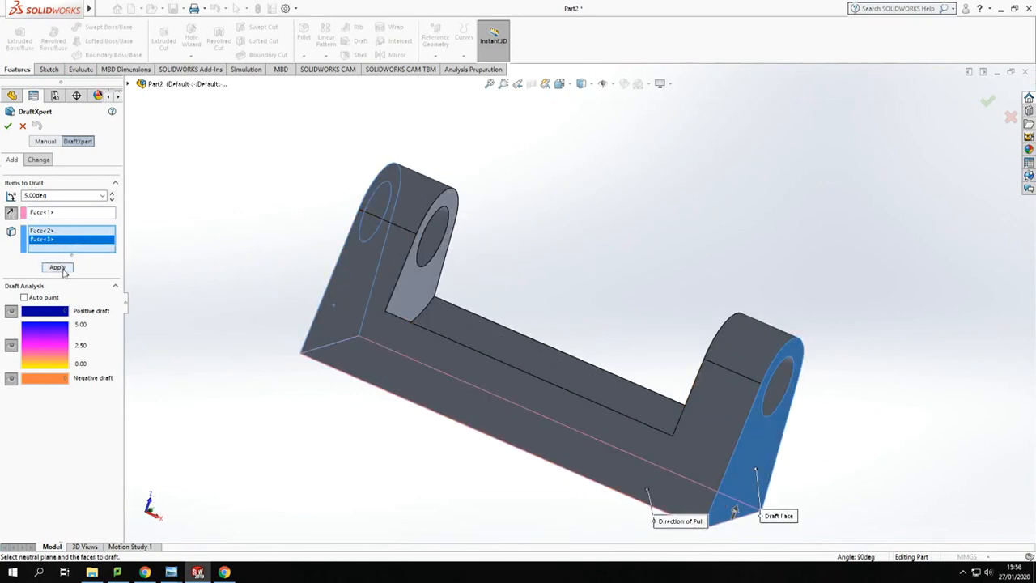
left_click(32, 196)
left_click(59, 268)
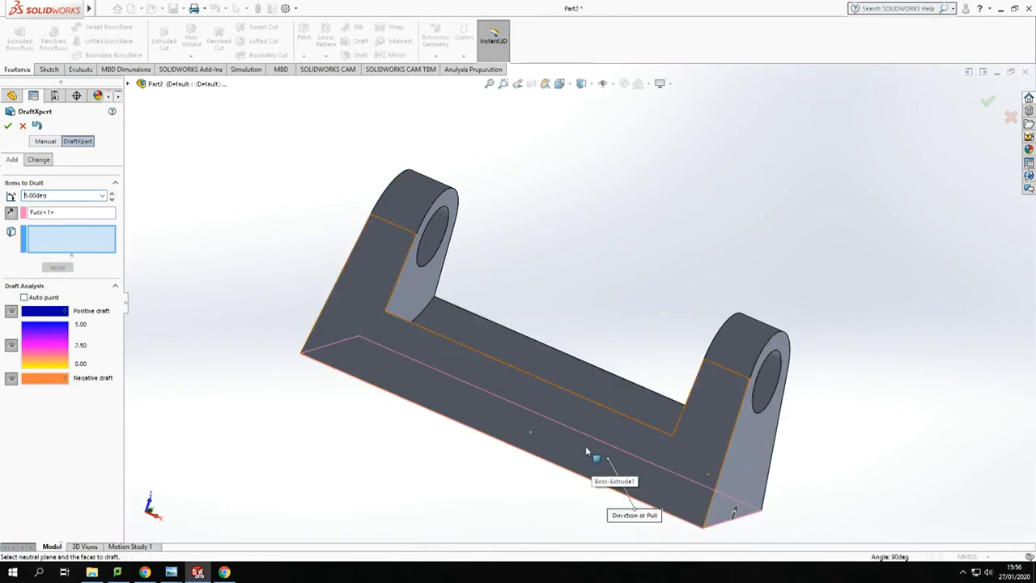
left_click(8, 129)
left_click(378, 378)
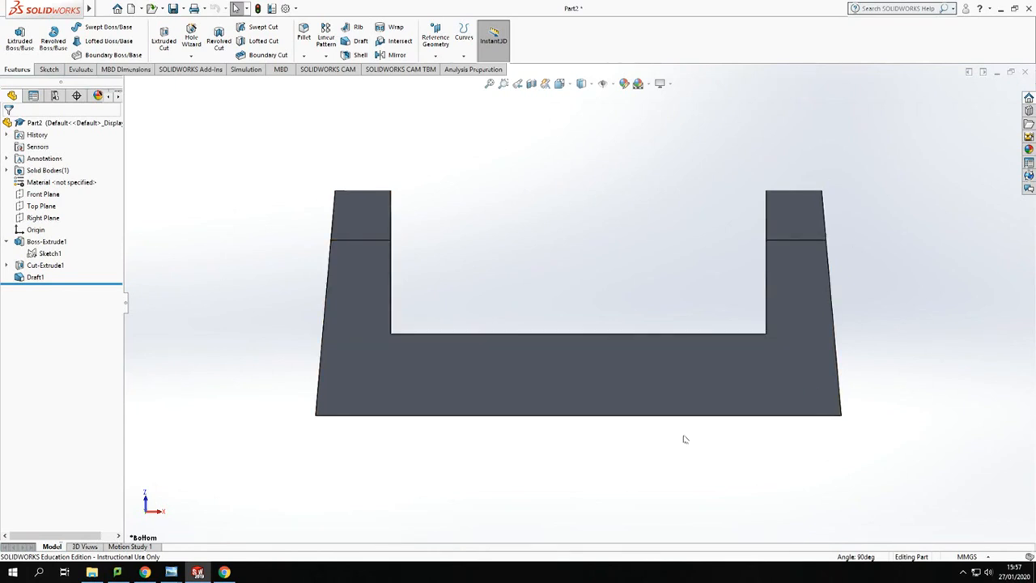
middle_click_drag(513, 241, 577, 350)
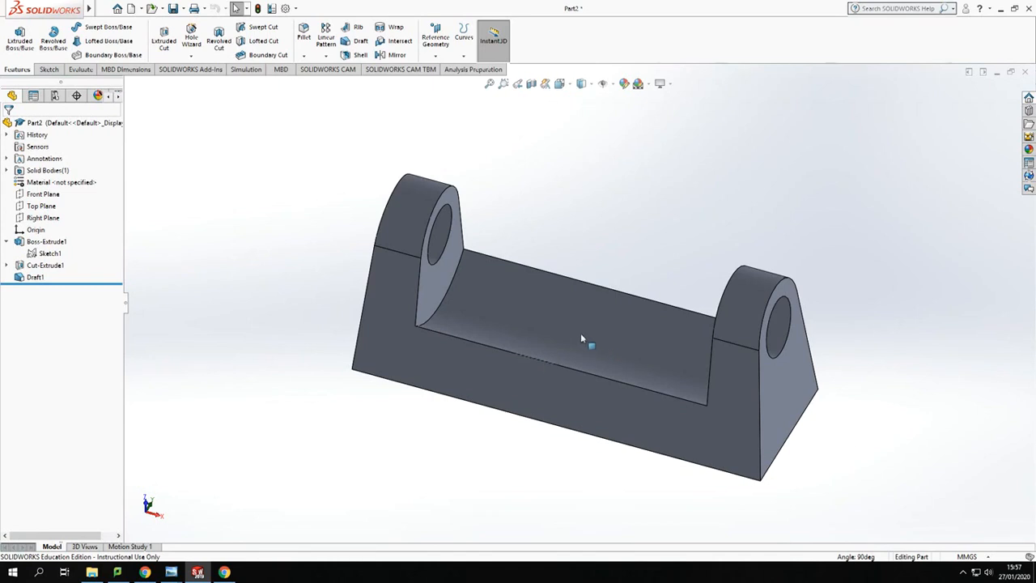
Start a Hole Wizard counterbore with ANSI Metric standard, Socket Button Head Cap Screw type and size M6.
left_click(192, 40)
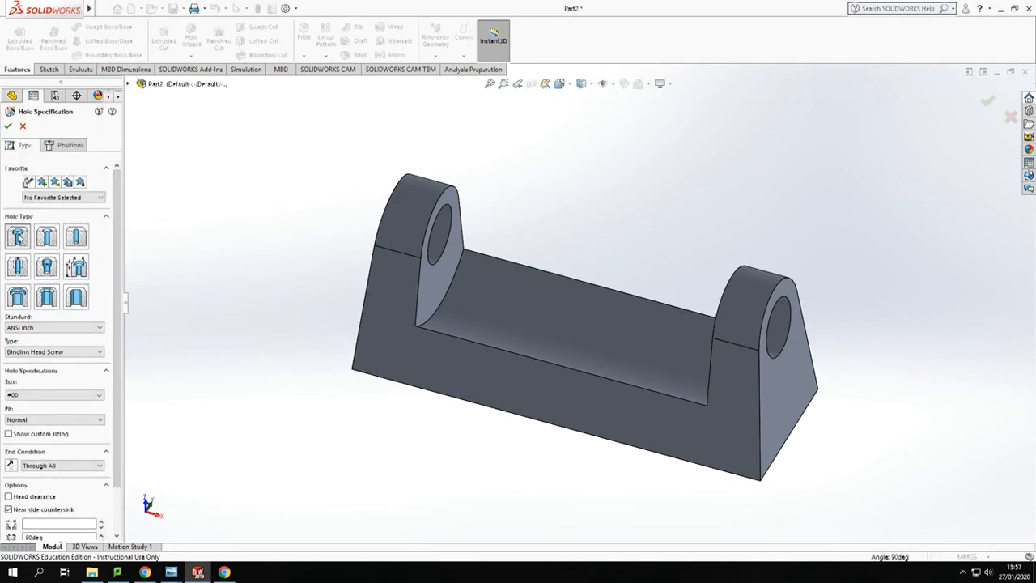
left_click(33, 327)
left_click(34, 345)
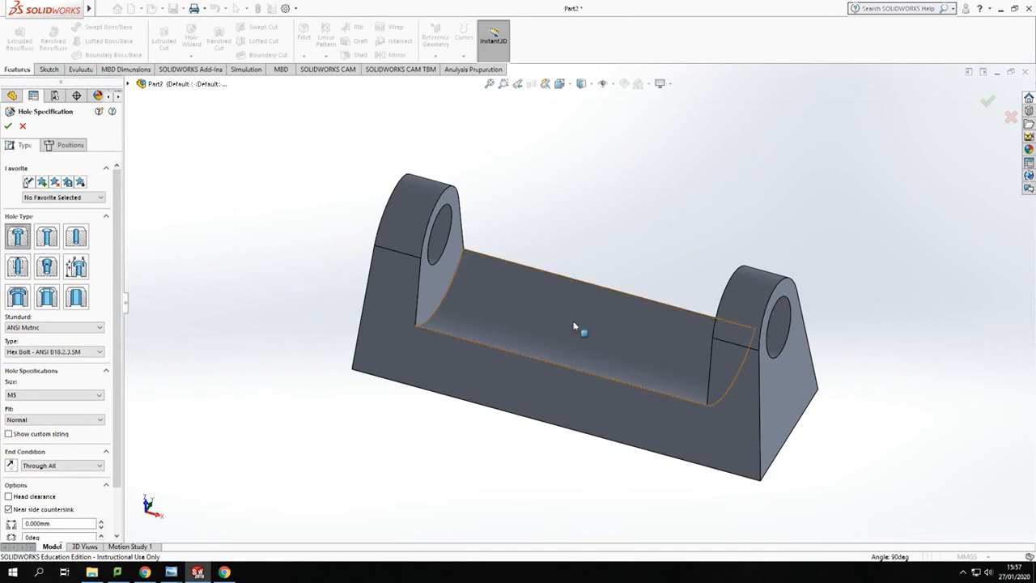
left_click(58, 352)
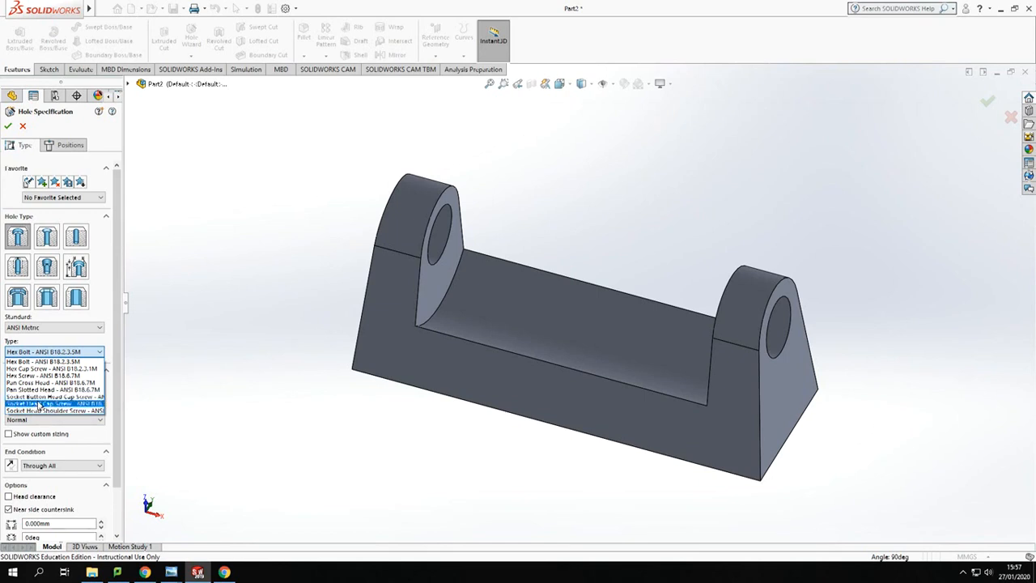
left_click(73, 397)
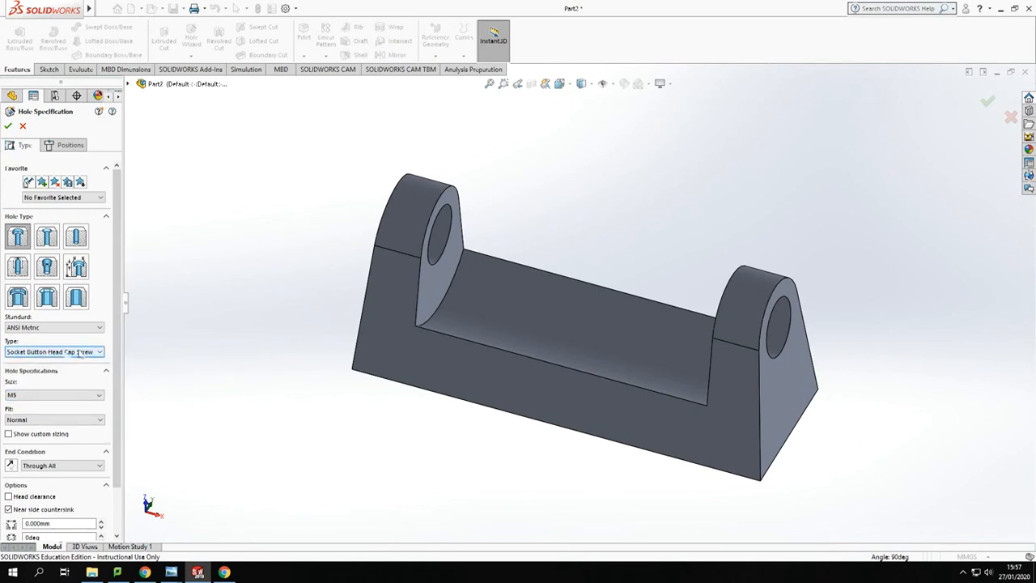
left_click(55, 396)
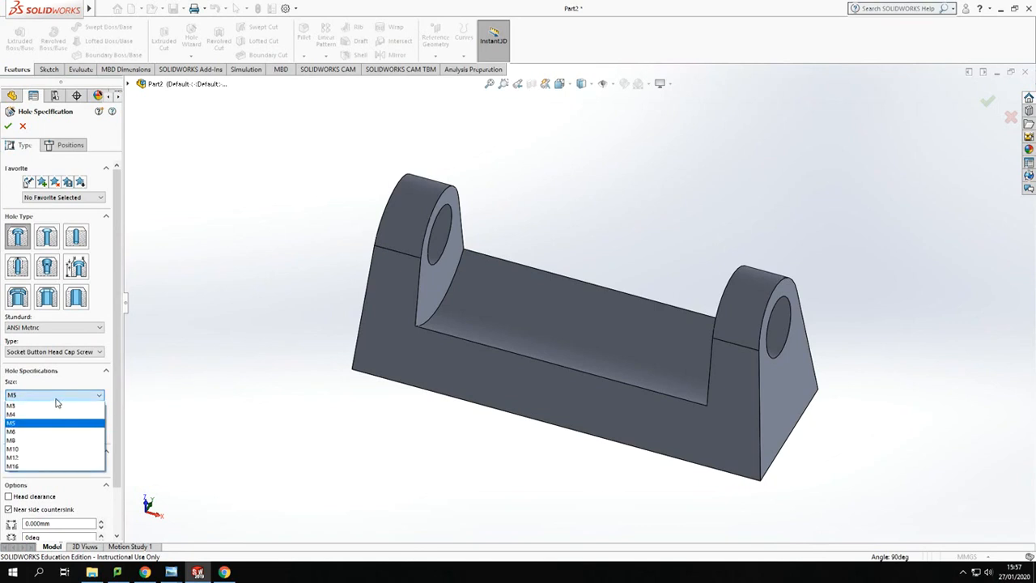
left_click(39, 432)
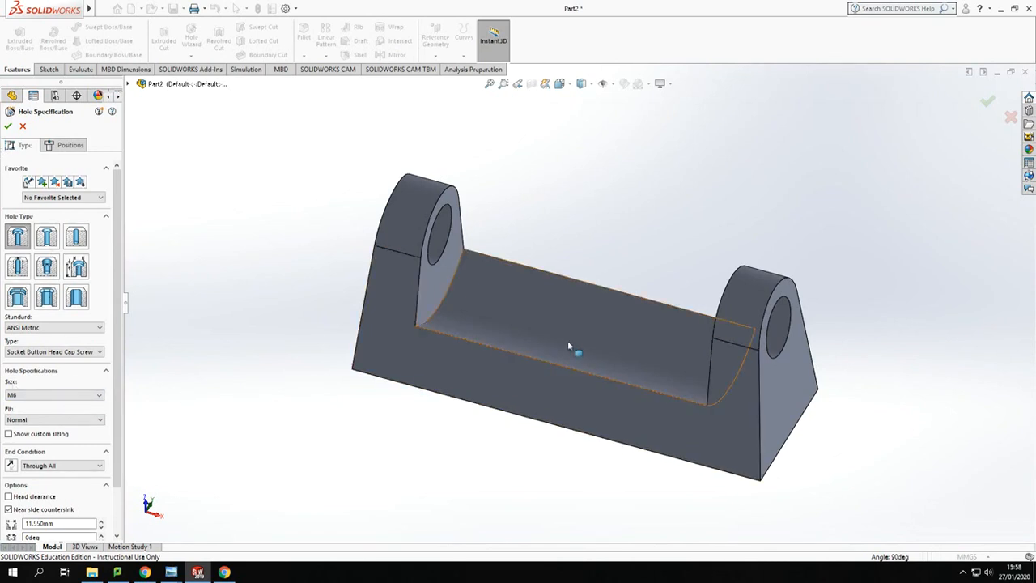
Position the counterbore with a 3D sketch, placing its centre point on the curved face between the lugs.
left_click(60, 147)
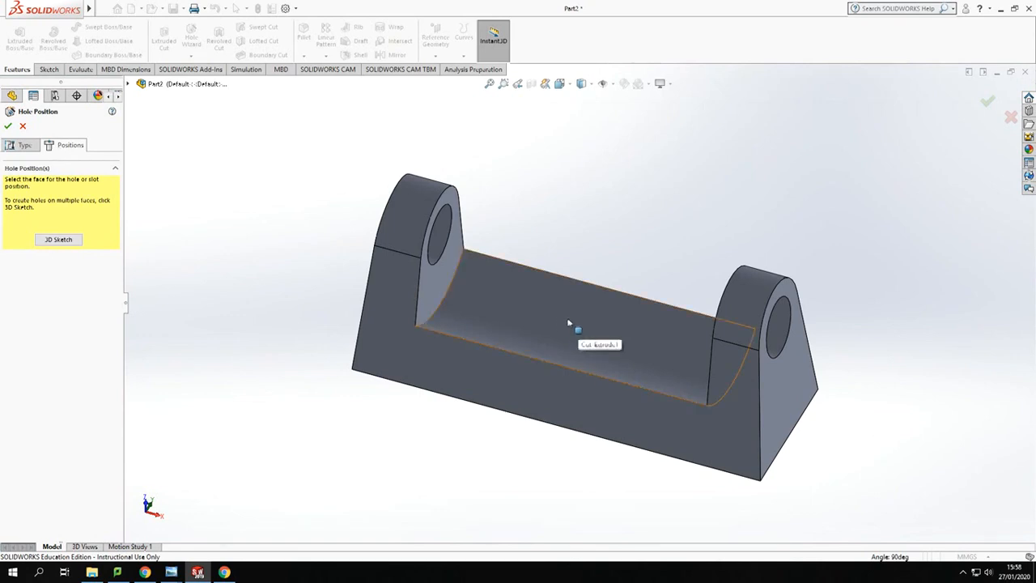
left_click(73, 241)
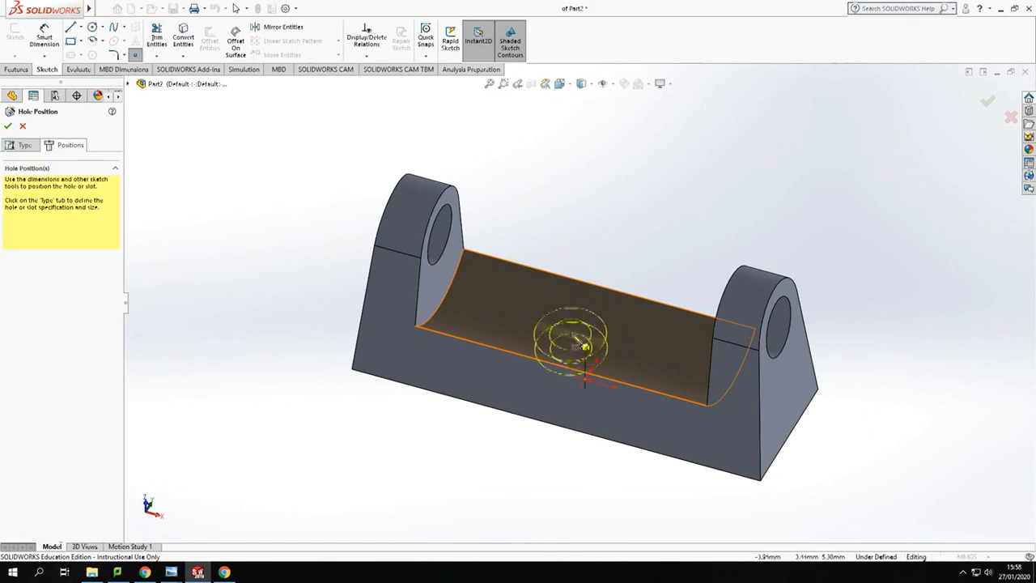
middle_click_drag(578, 346, 558, 332)
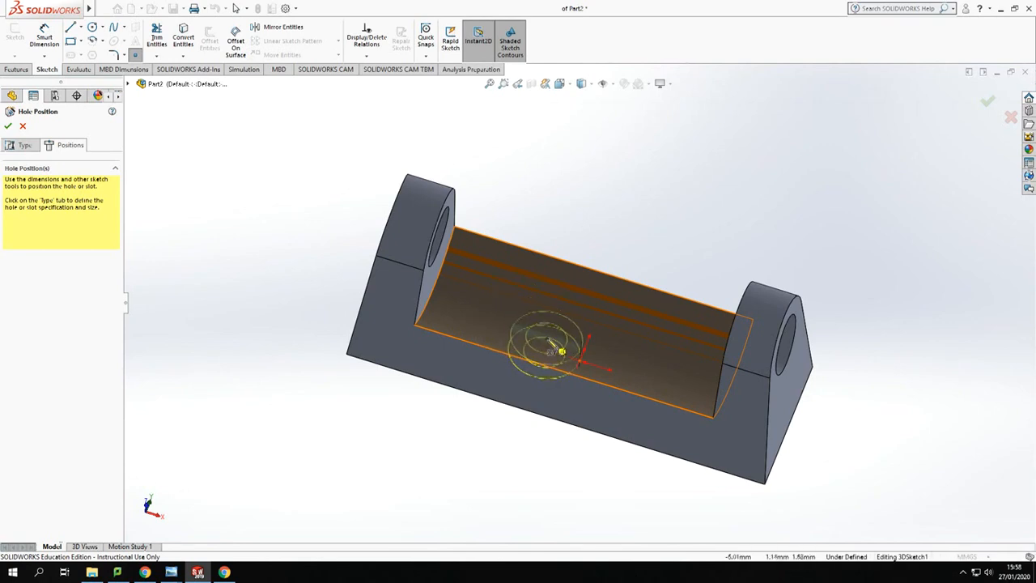
left_click(548, 344)
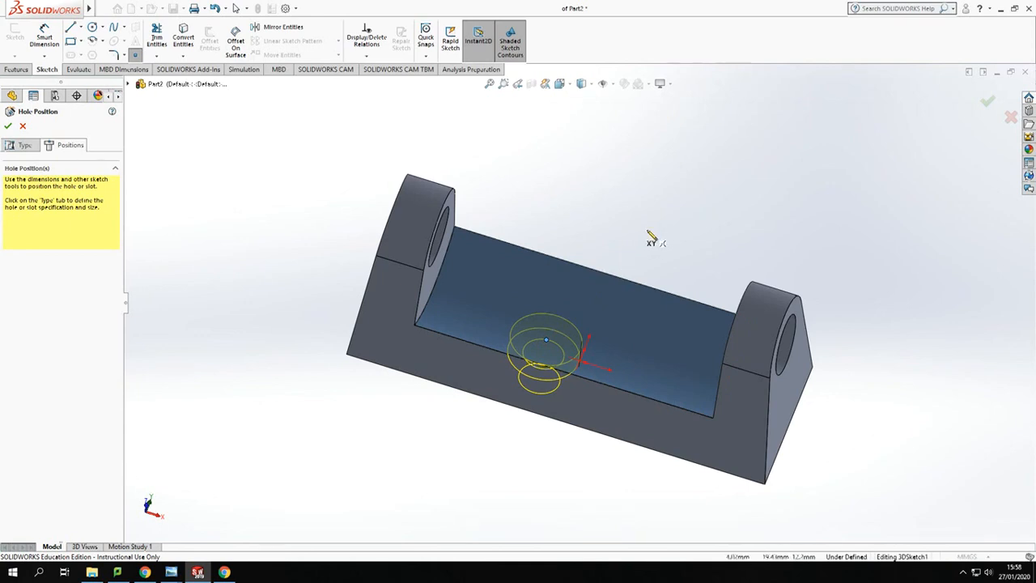
Constrain the hole's centre point to the origin with an Along Z relation and accept the counterbore hole.
key("space")
left_click(486, 295)
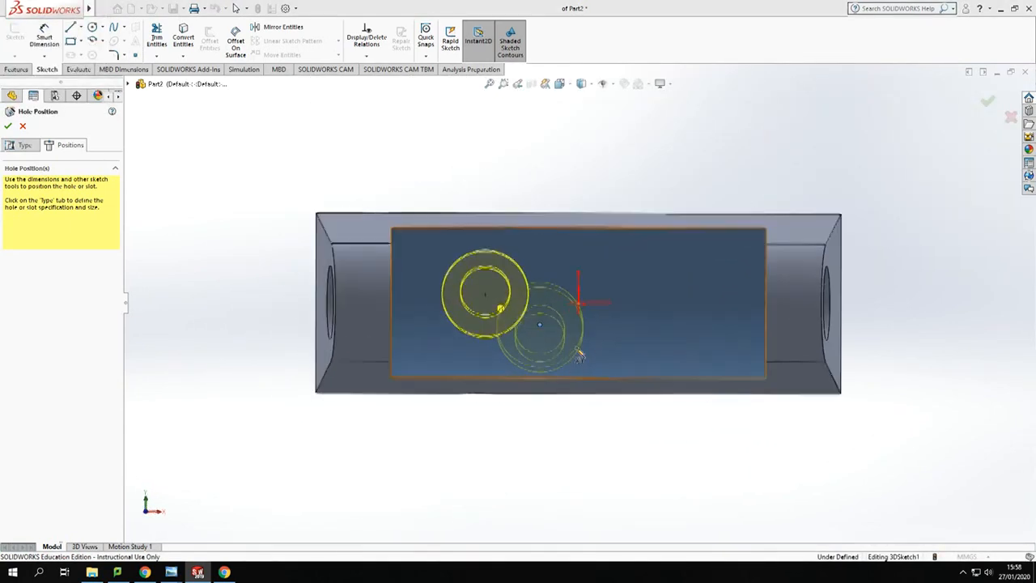
left_click(539, 325)
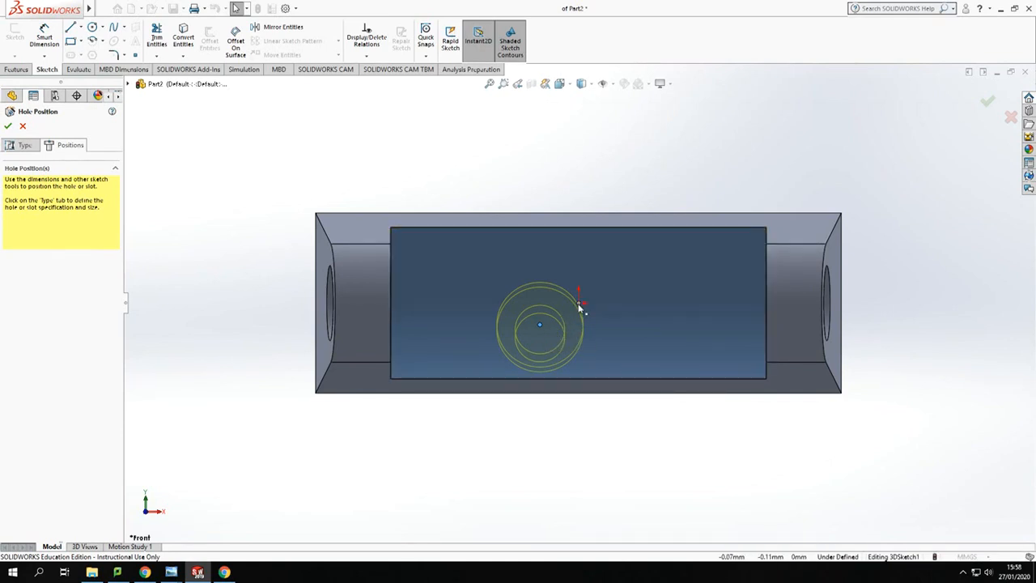
left_click(580, 308, "ctrl")
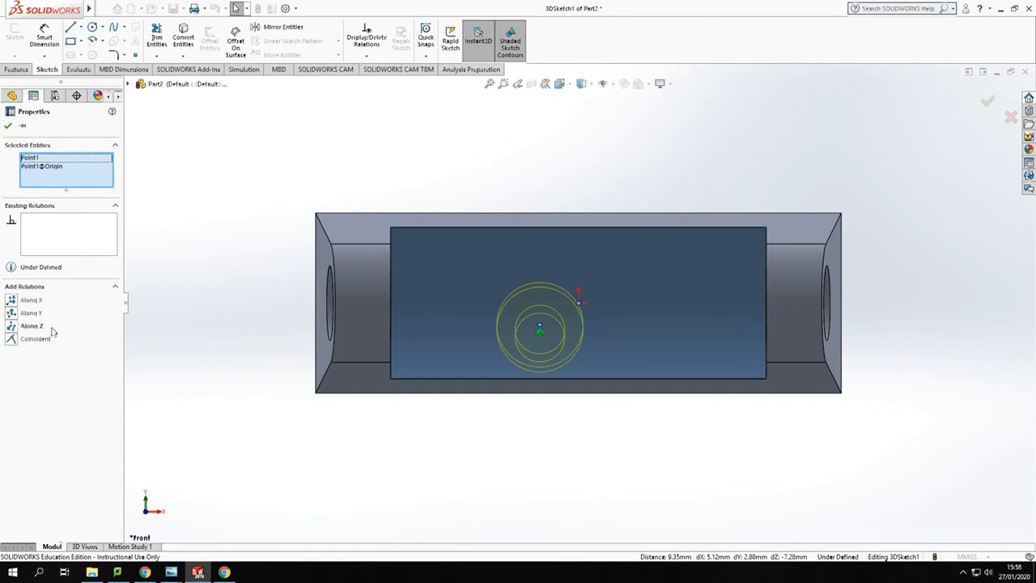
left_click(10, 326)
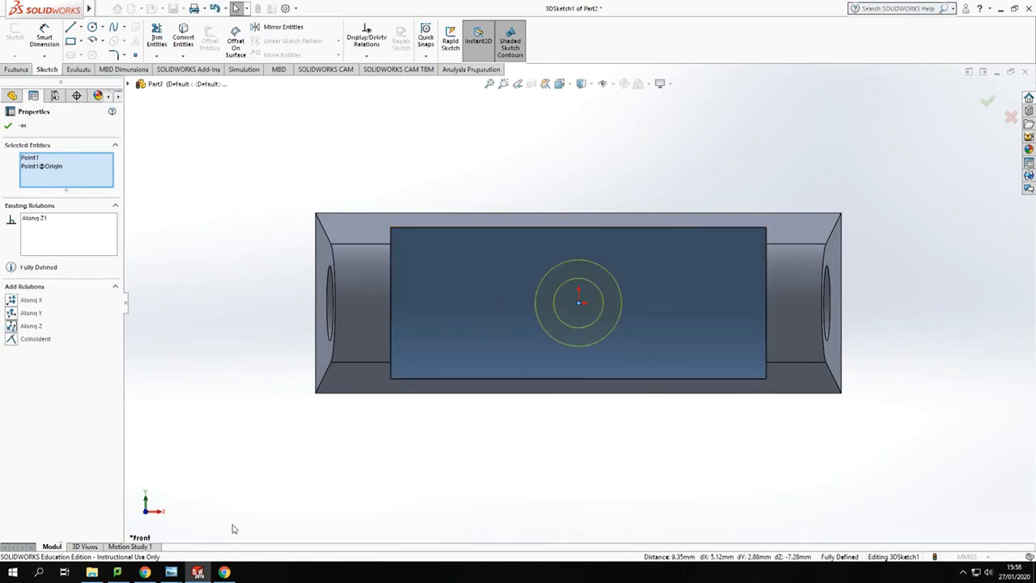
middle_click_drag(571, 451, 595, 314)
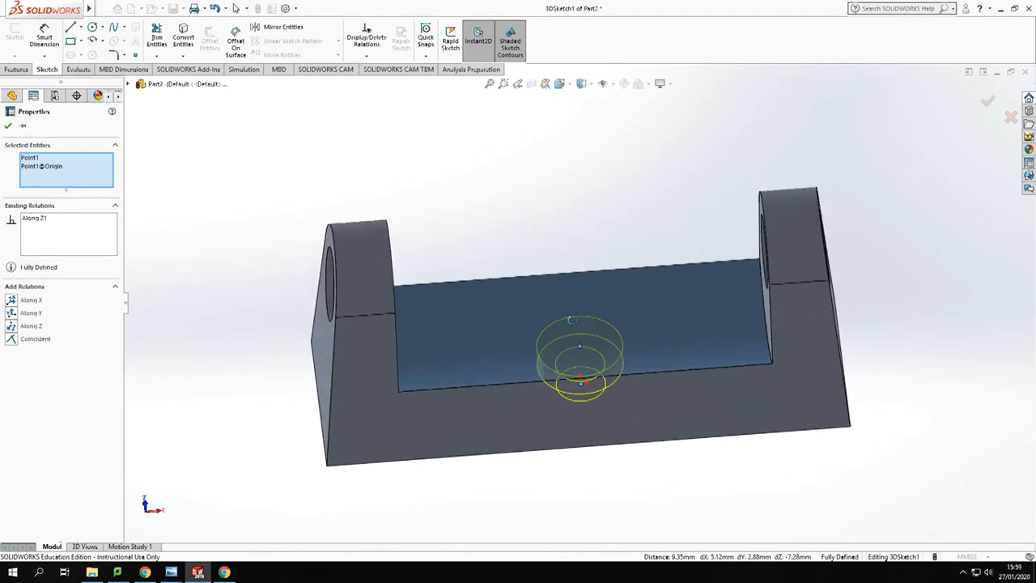
left_click(9, 127)
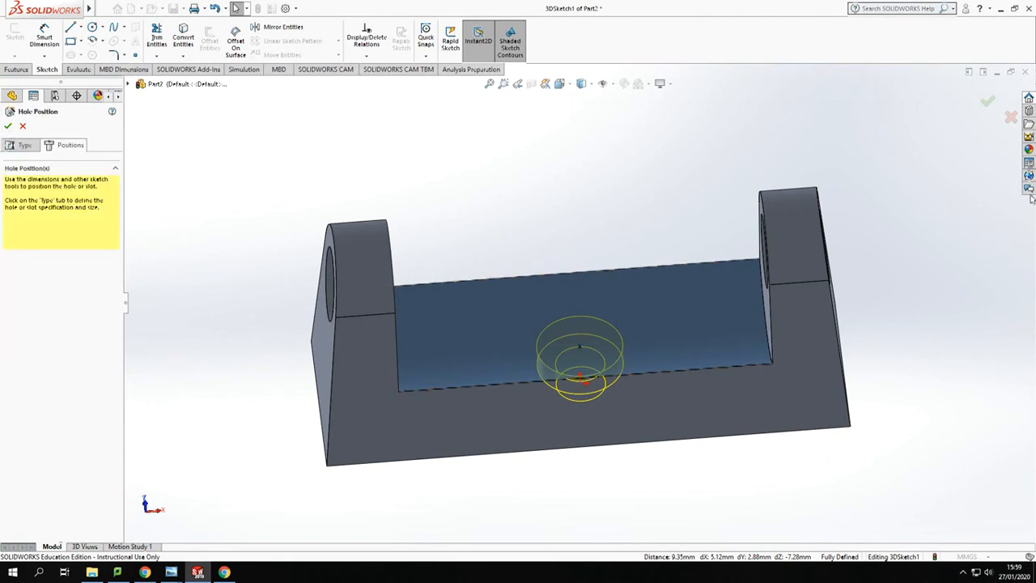
left_click(986, 103)
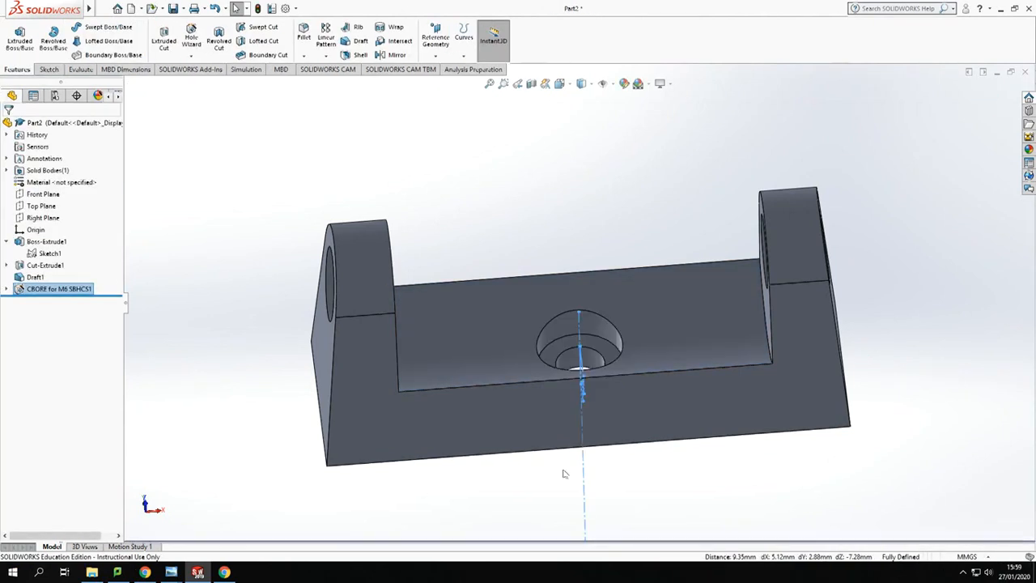
left_click(892, 423)
Start a Fillet with a symmetric radius of 2 mm.
middle_click_drag(895, 423, 893, 352)
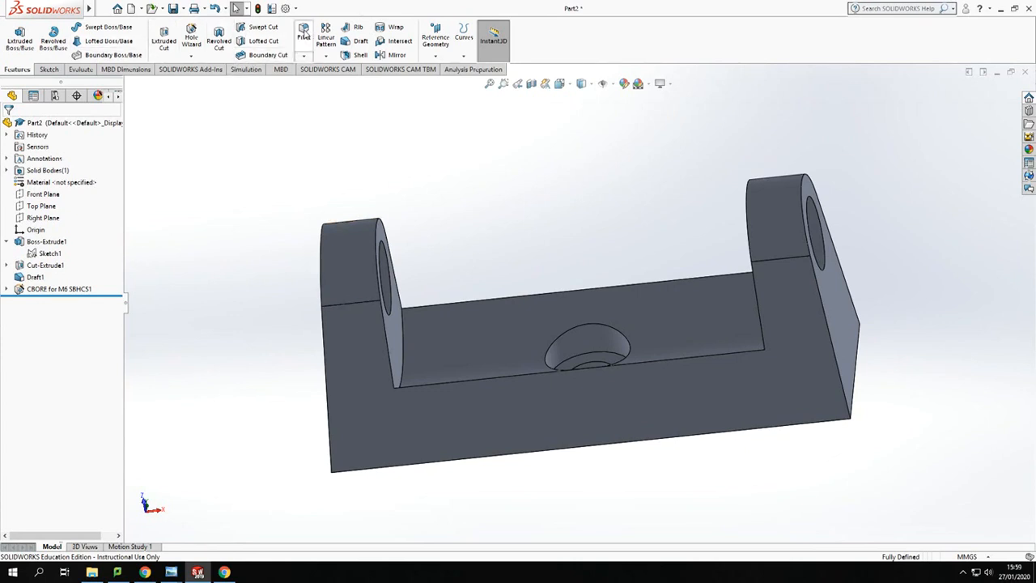
left_click(303, 39)
left_click(70, 345)
type("2")
key("Return")
Select the inner and outer side faces of both lugs as the items to fillet.
middle_click_drag(162, 320, 215, 314)
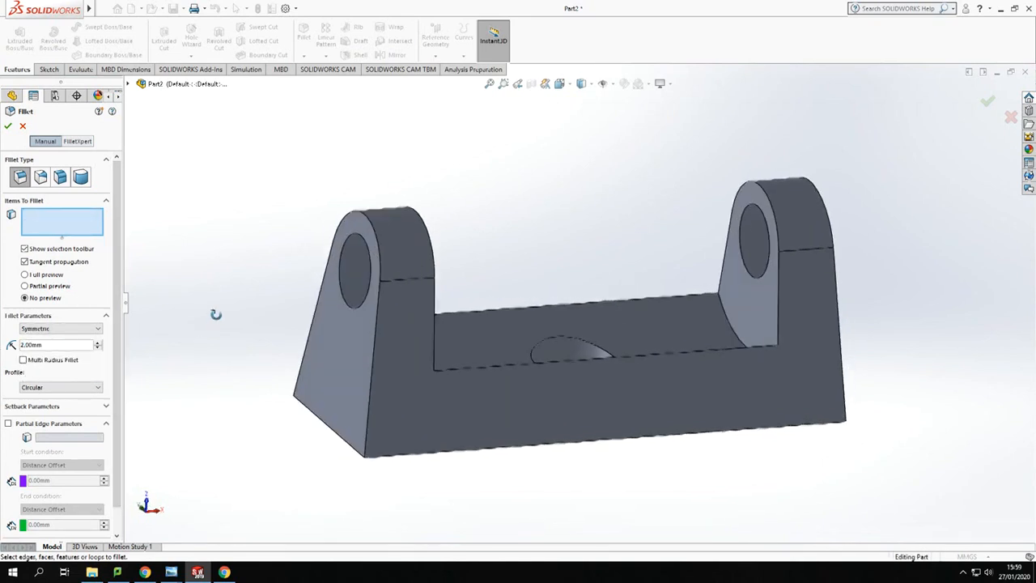
left_click(332, 346)
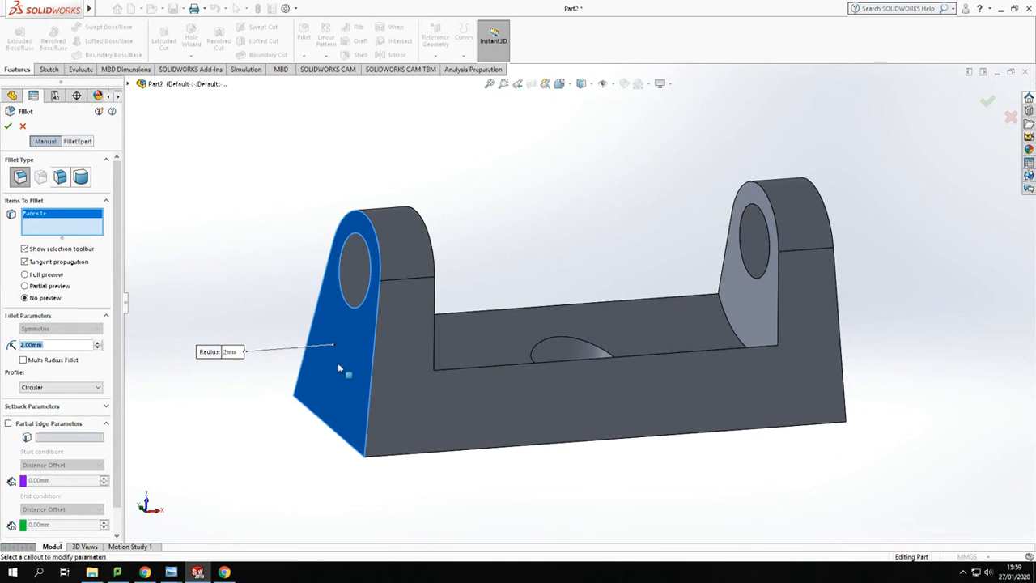
middle_click_drag(455, 264, 395, 273)
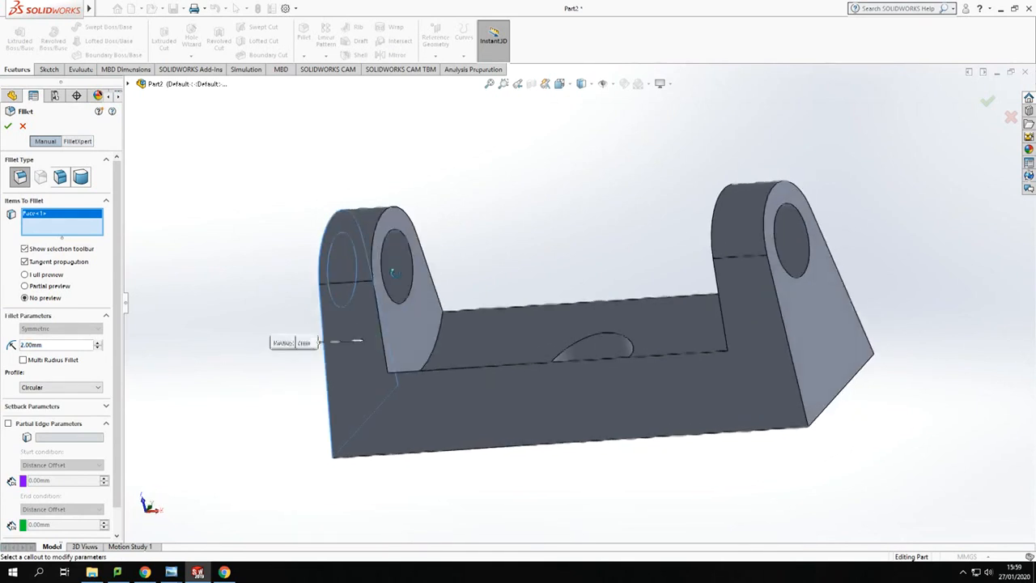
left_click(414, 326)
middle_click_drag(520, 240, 730, 301)
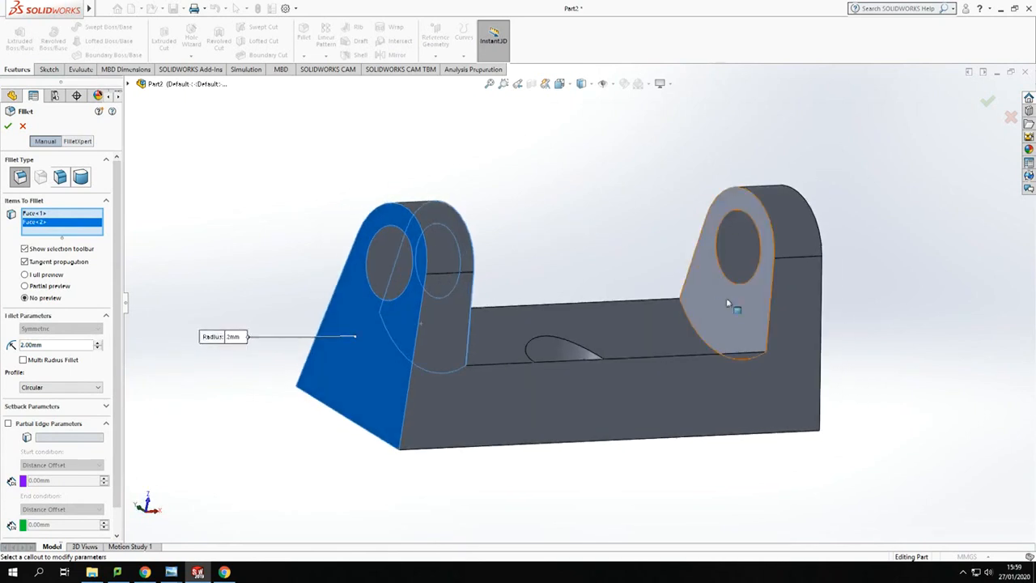
left_click(730, 300)
middle_click_drag(920, 286, 824, 314)
left_click(824, 314)
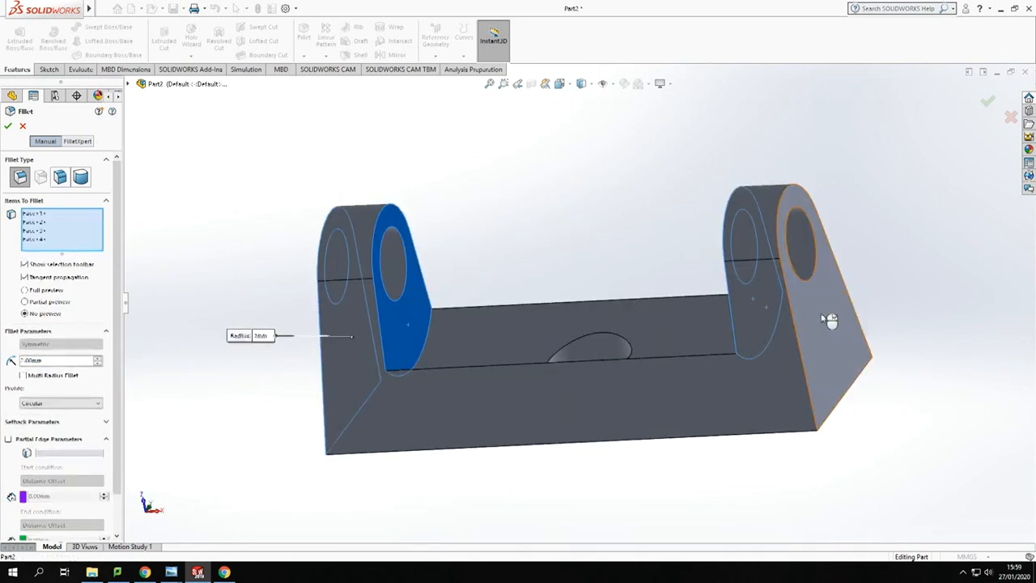
Switch the fillet to full preview and remove the outer side faces of both lugs from the items to fillet.
left_click(25, 290)
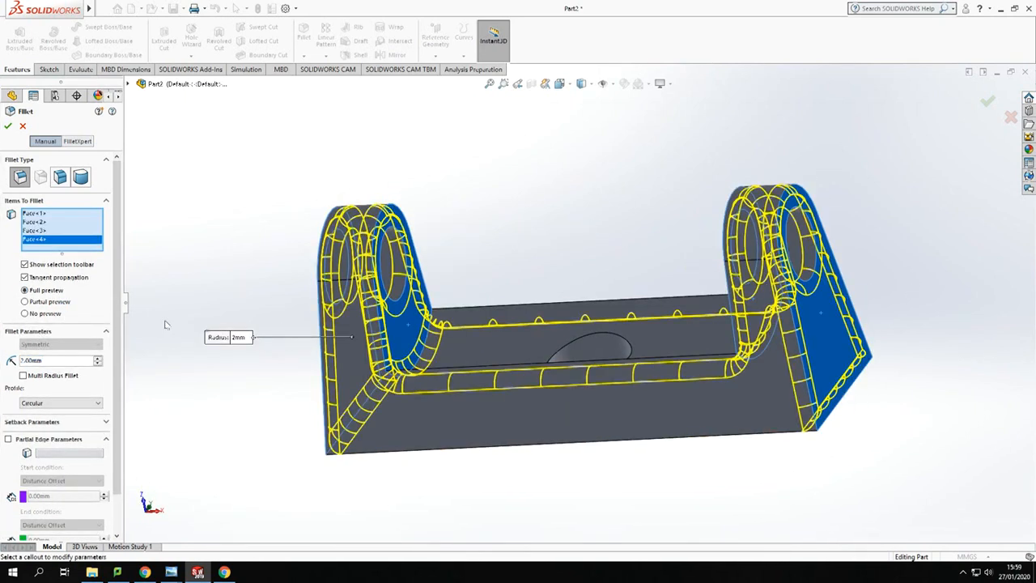
middle_click_drag(241, 340, 302, 364)
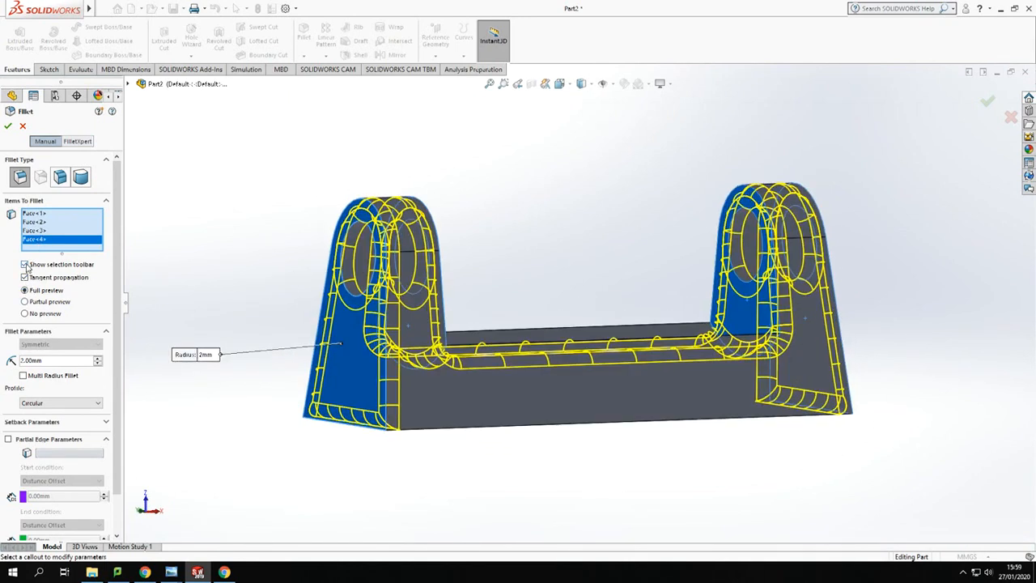
left_click(45, 213)
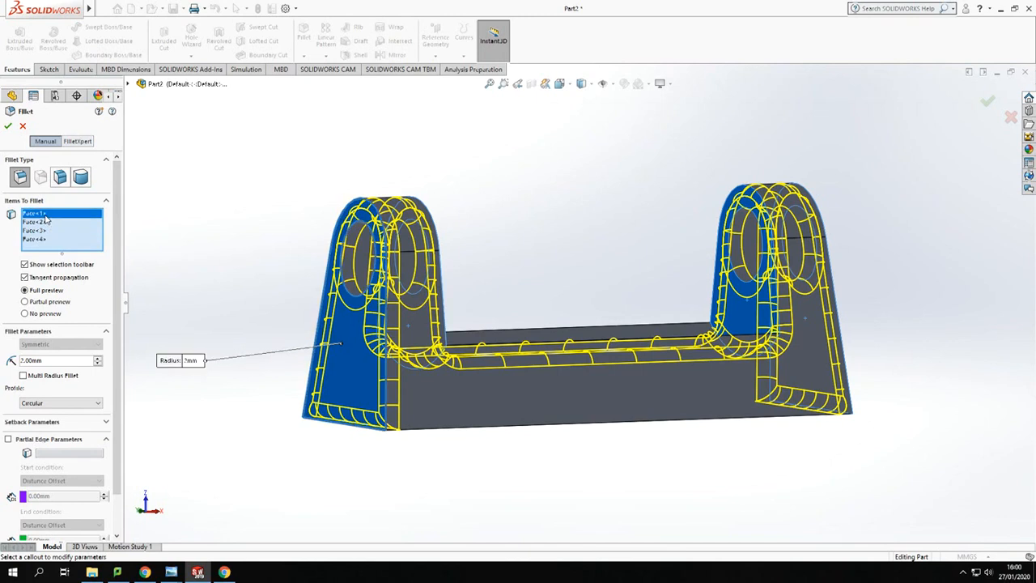
key("Delete")
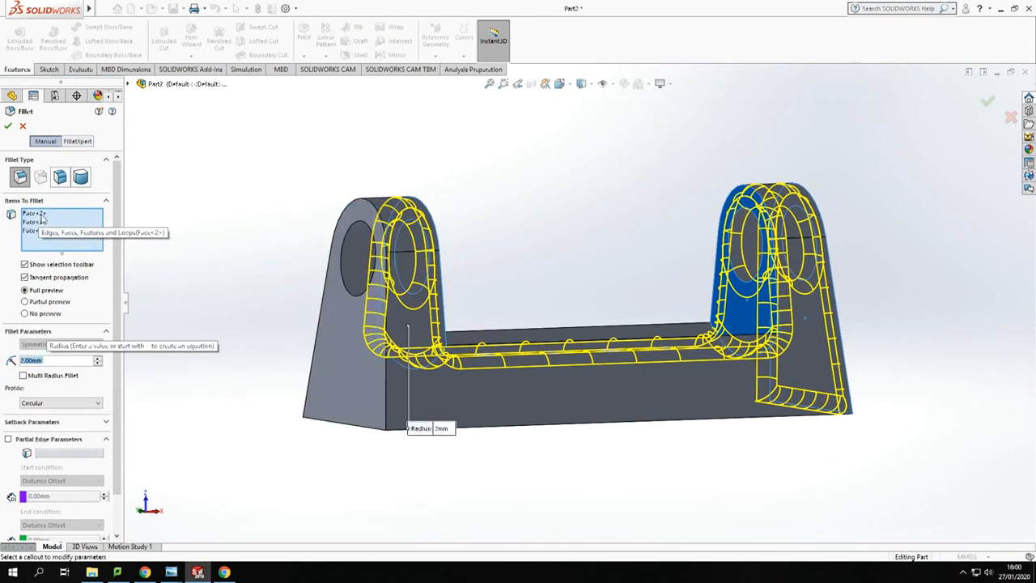
left_click(32, 231)
key("Delete")
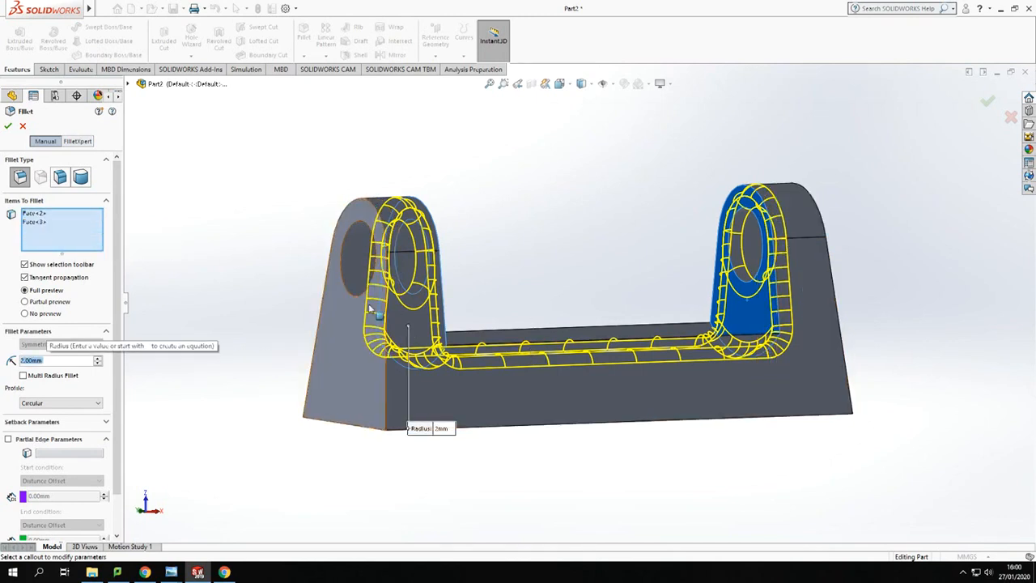
Add the outer profile edge of each lug to the fillet selection and accept the 2 mm fillet.
left_click(374, 220)
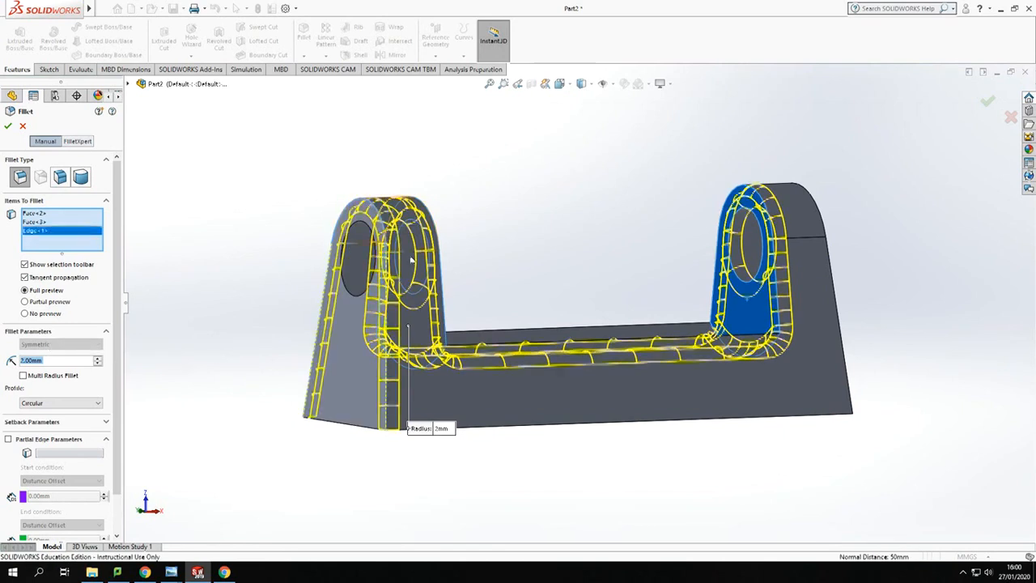
middle_click_drag(980, 340, 869, 354)
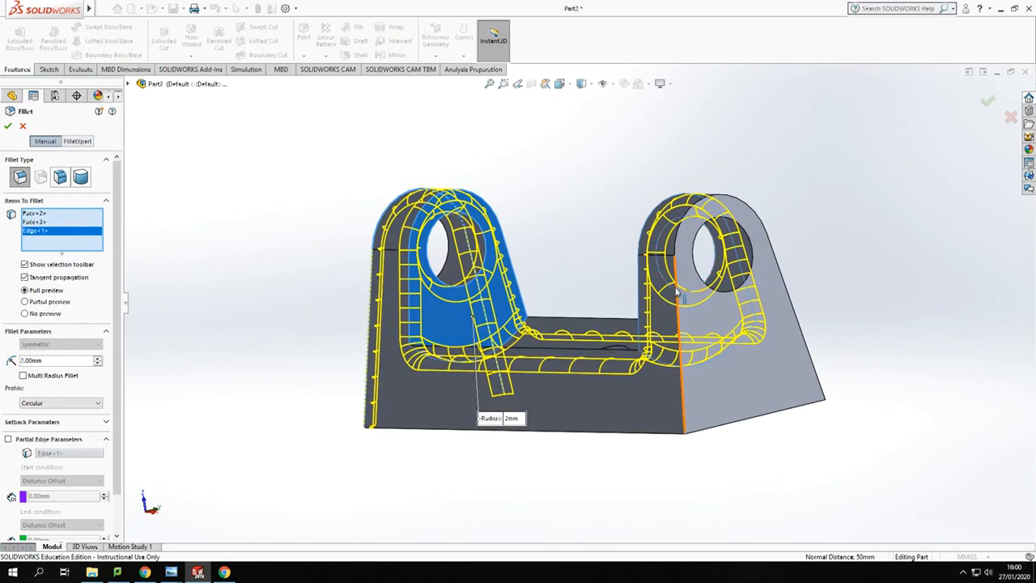
left_click(702, 222)
middle_click_drag(802, 235, 817, 301)
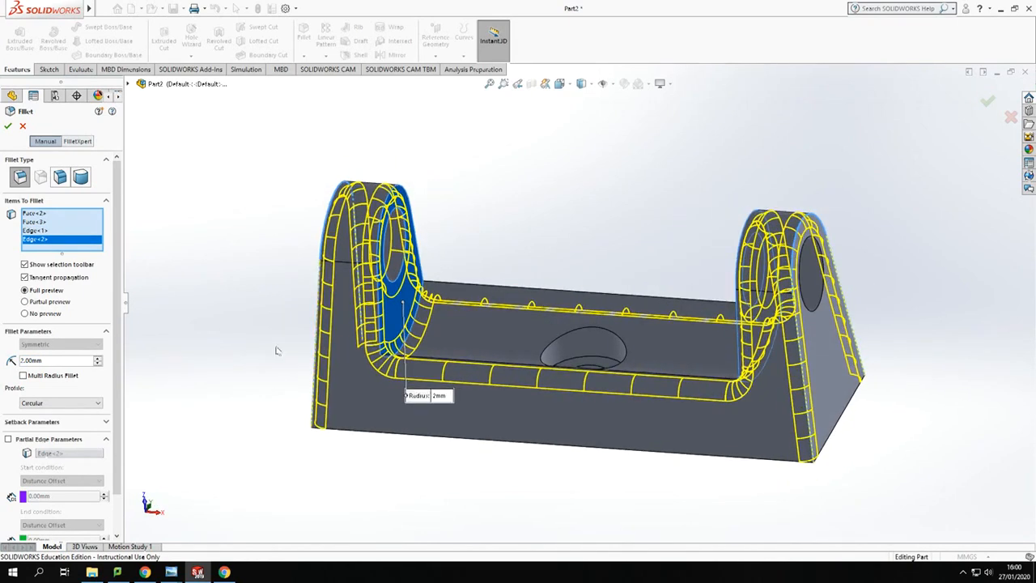
middle_click_drag(275, 386, 278, 355)
middle_click_drag(279, 354, 287, 401)
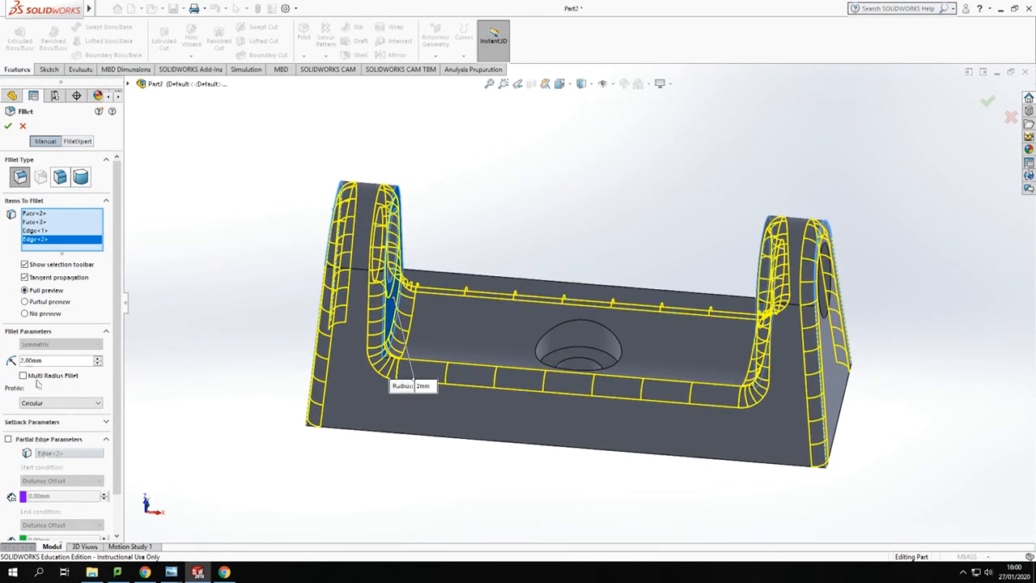
left_click(8, 127)
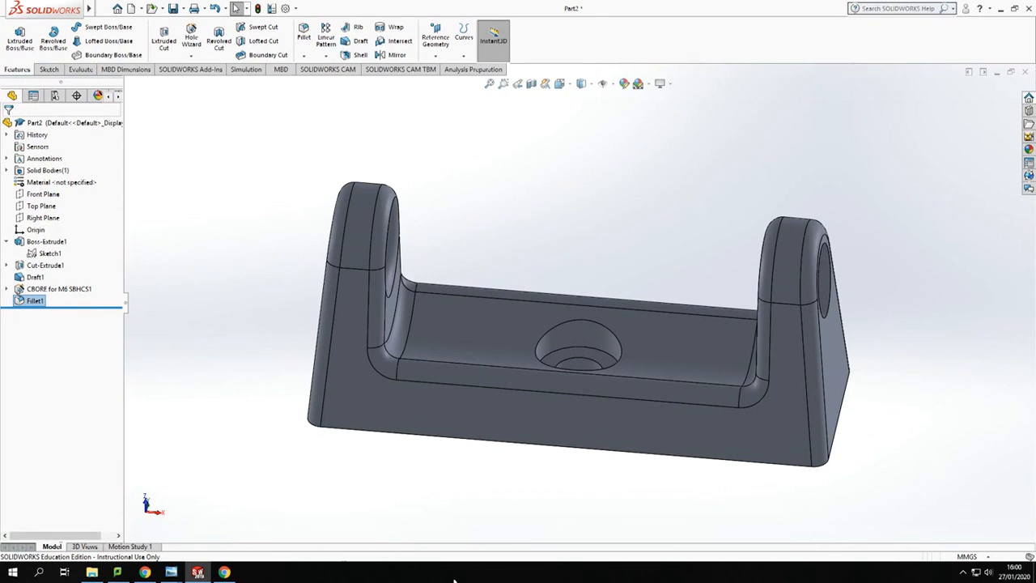
Compare the Model Mania 2019 Phase 1 and Phase 2 drawings and examine the Phase 2 revision clouds and notes full screen.
mouse_move(171, 573)
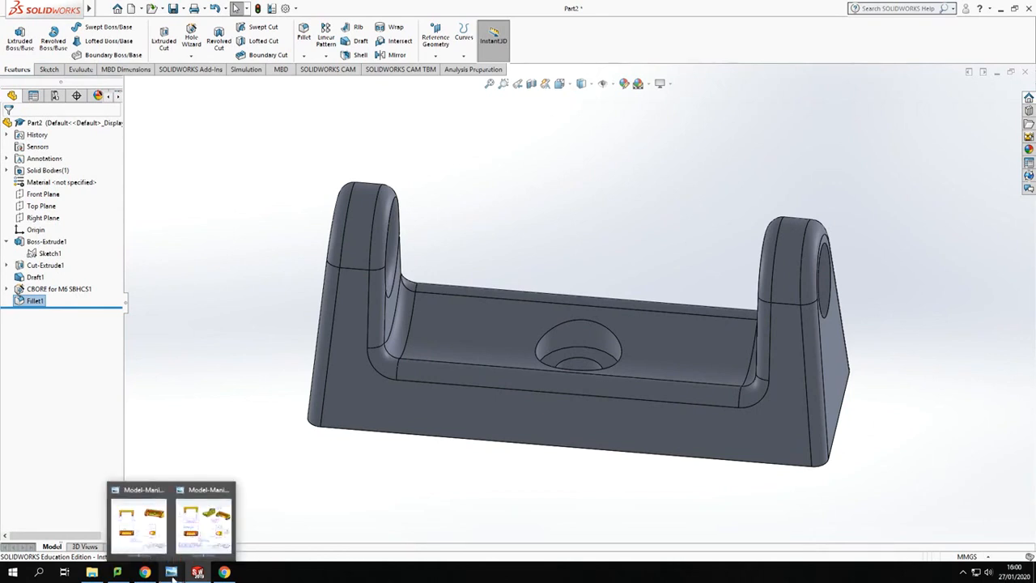
left_click(147, 527)
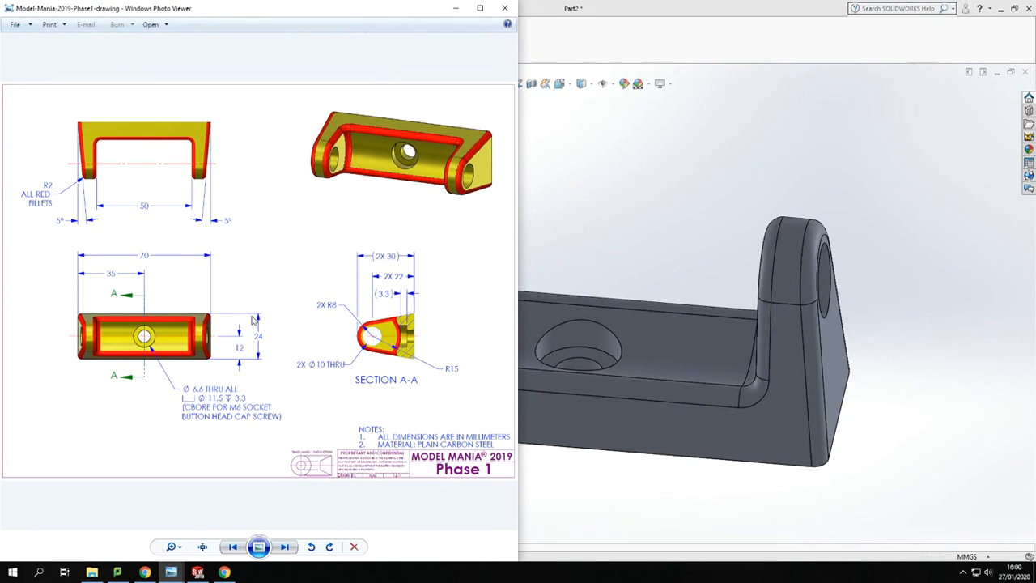
mouse_move(181, 573)
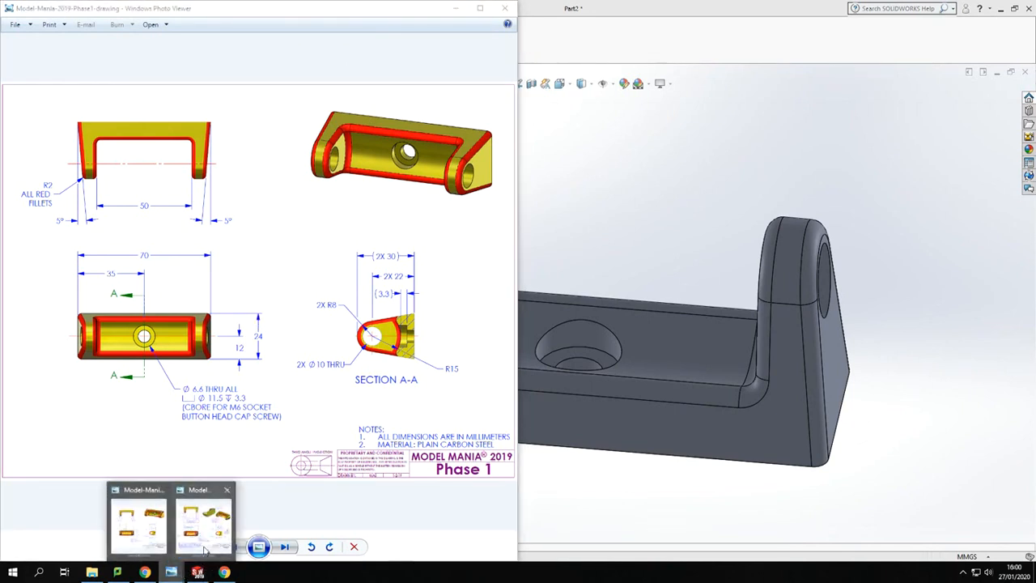
left_click(214, 530)
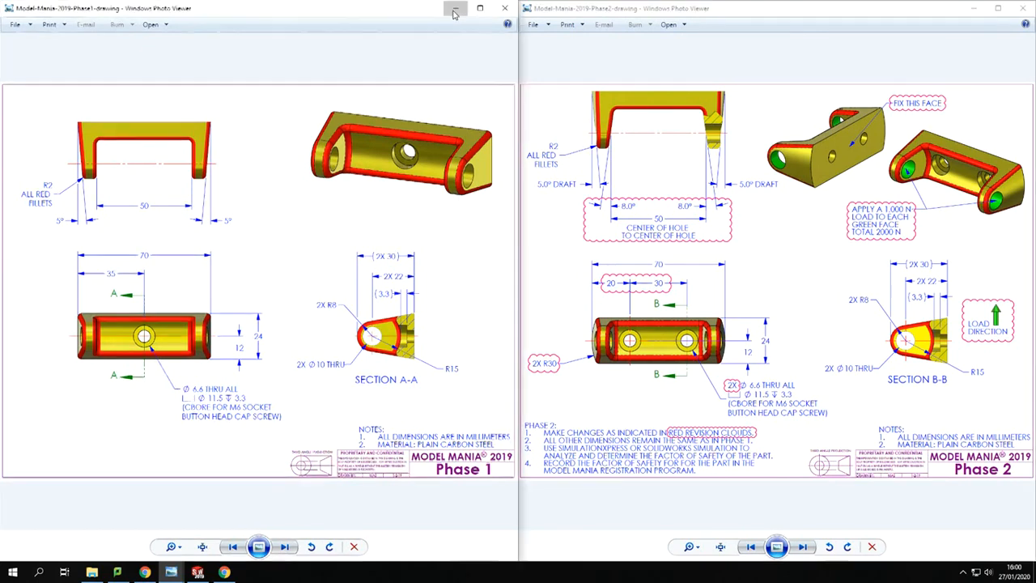
left_click(455, 10)
left_click(997, 8)
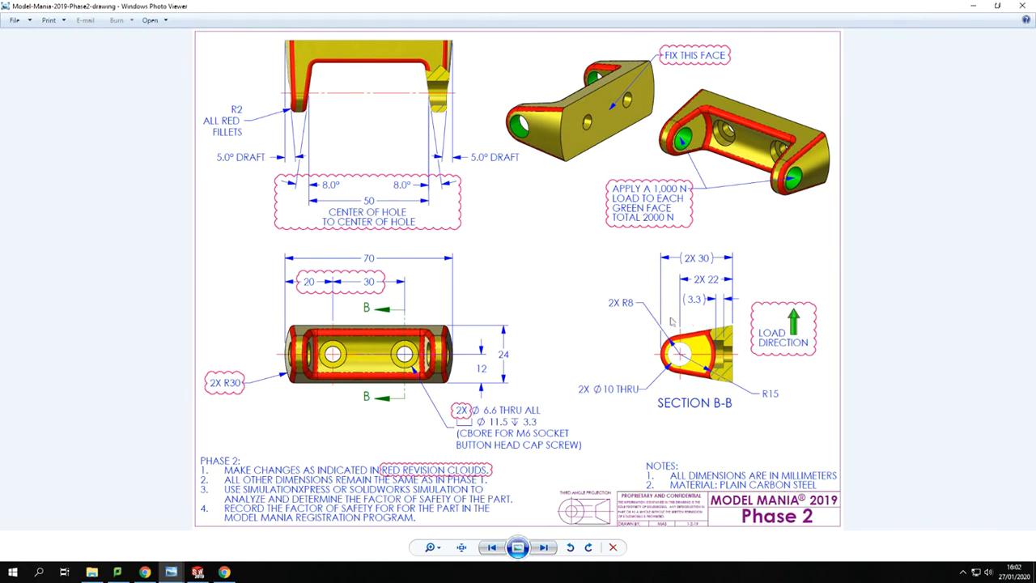
left_click(972, 8)
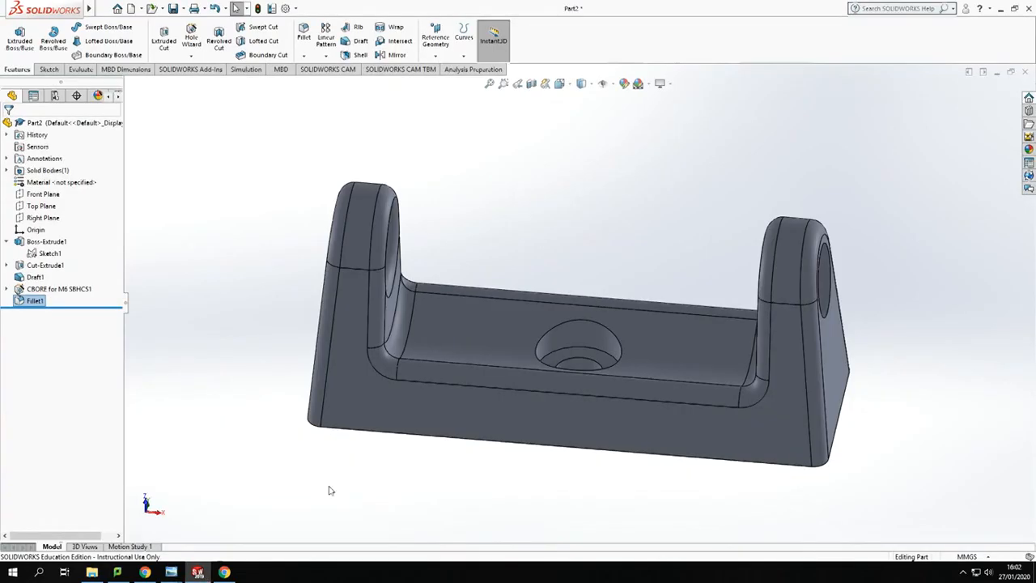
Assign Plain Carbon Steel as the part's material.
right_click(41, 185)
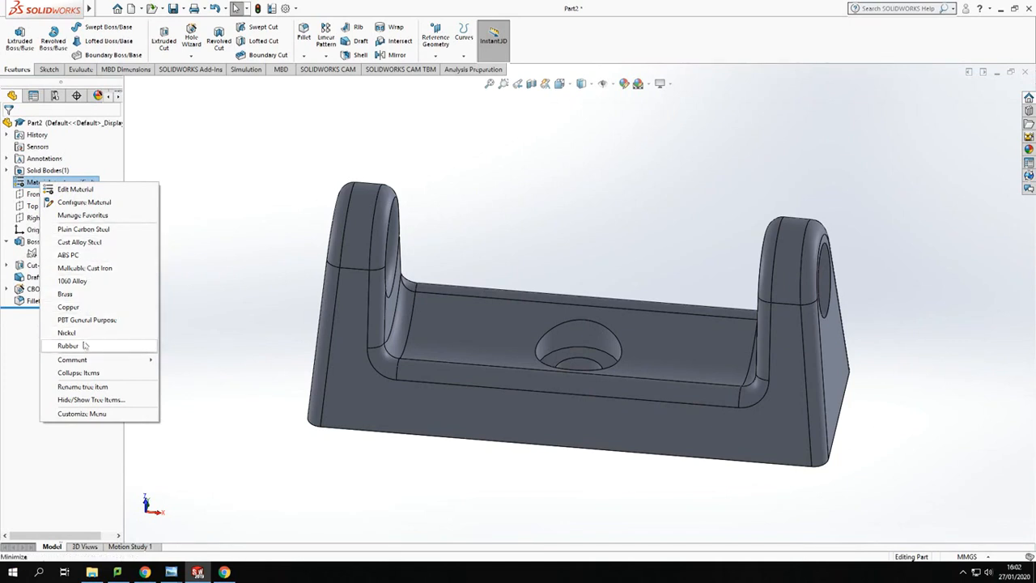
left_click(83, 229)
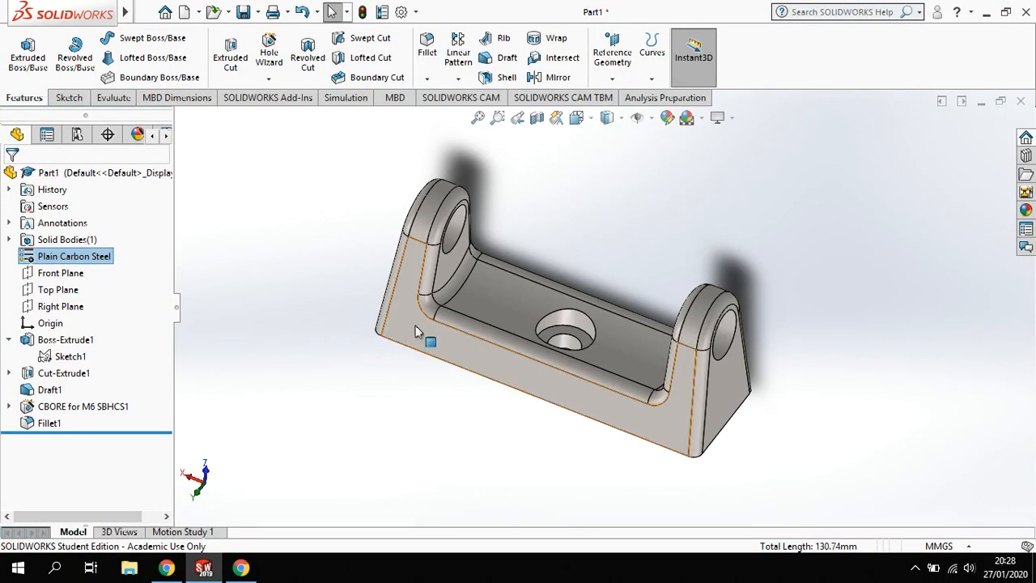
Roll the model back to just after Cut-Extrude1, before the draft, counterbore hole and fillet.
middle_click_drag(440, 412, 454, 432)
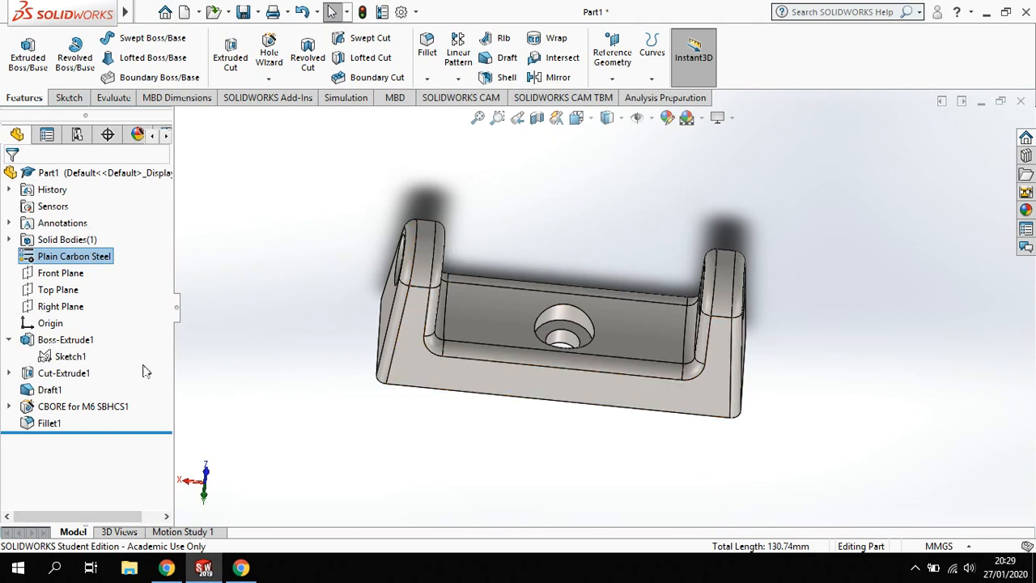
left_click(102, 431)
left_click_drag(103, 431, 109, 382)
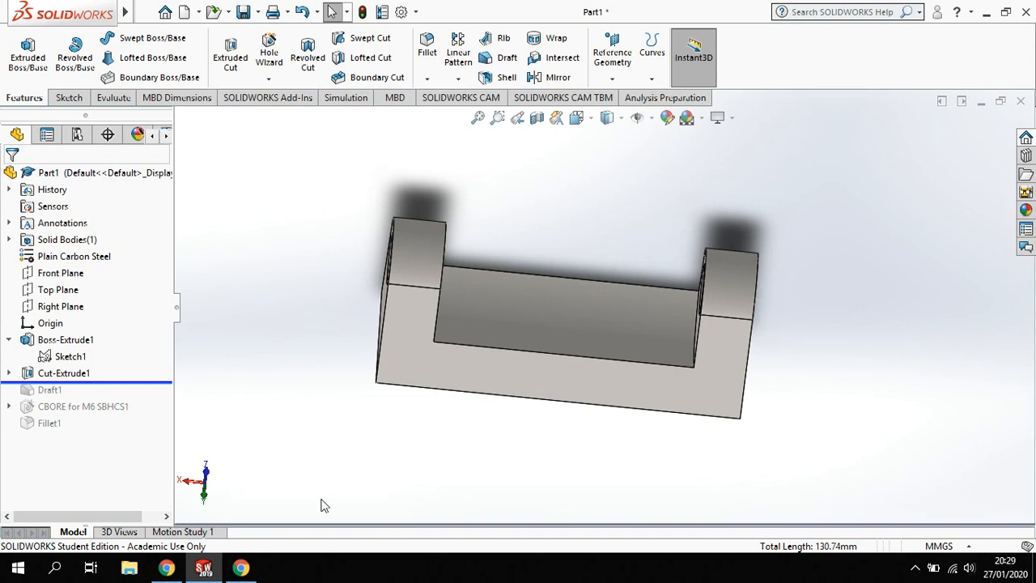
Start a new sketch on the bracket's flat rectangular base face and view it face-on.
middle_click_drag(377, 462, 424, 306)
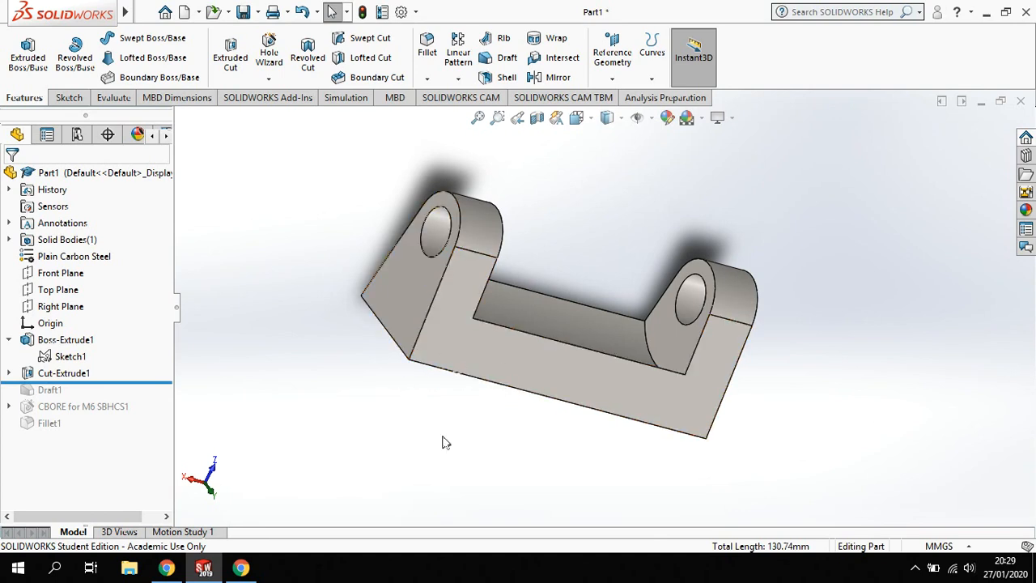
middle_click_drag(448, 449, 493, 332)
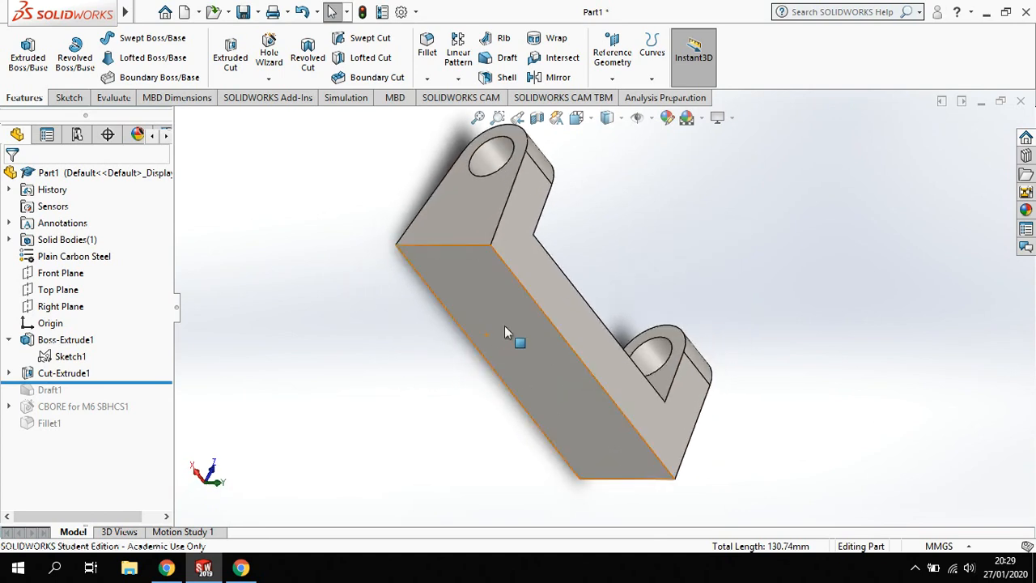
left_click(504, 327)
left_click(571, 283)
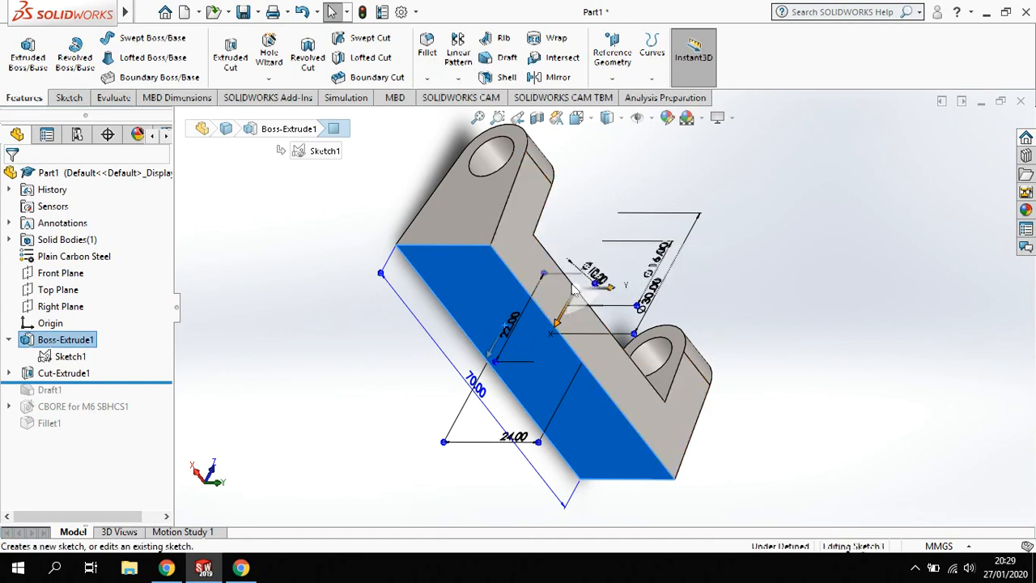
right_click(525, 361)
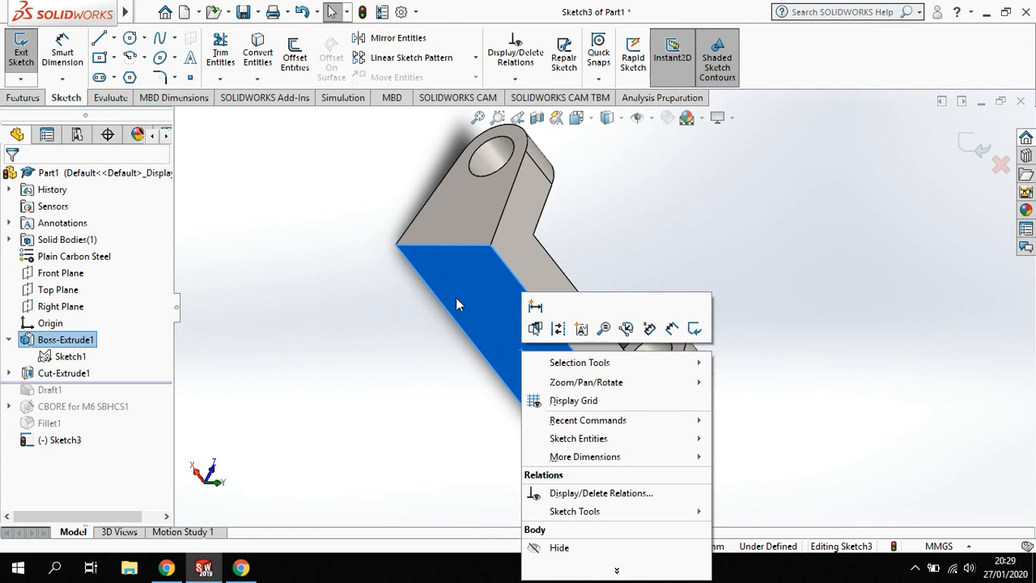
left_click(398, 312)
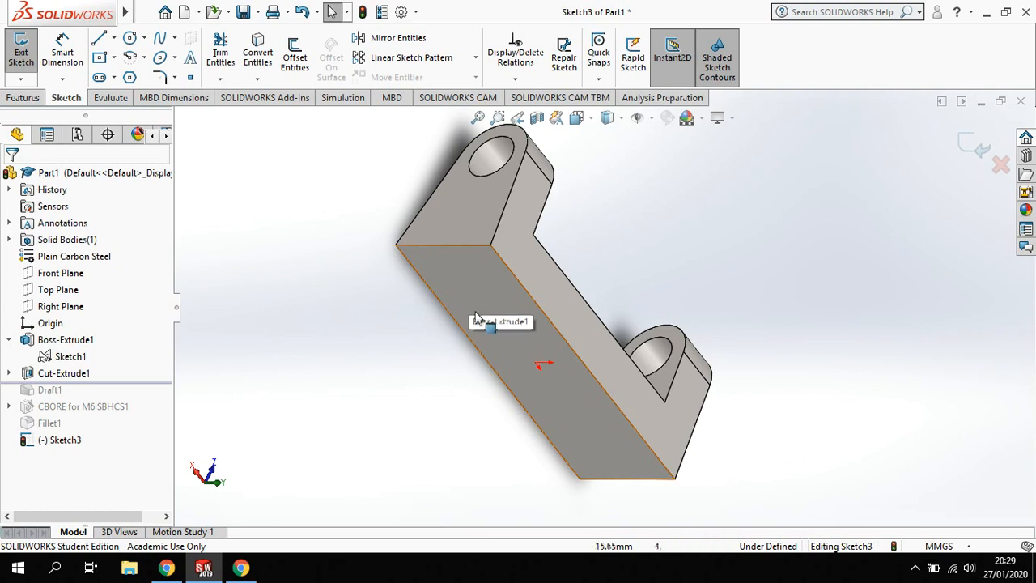
key("space")
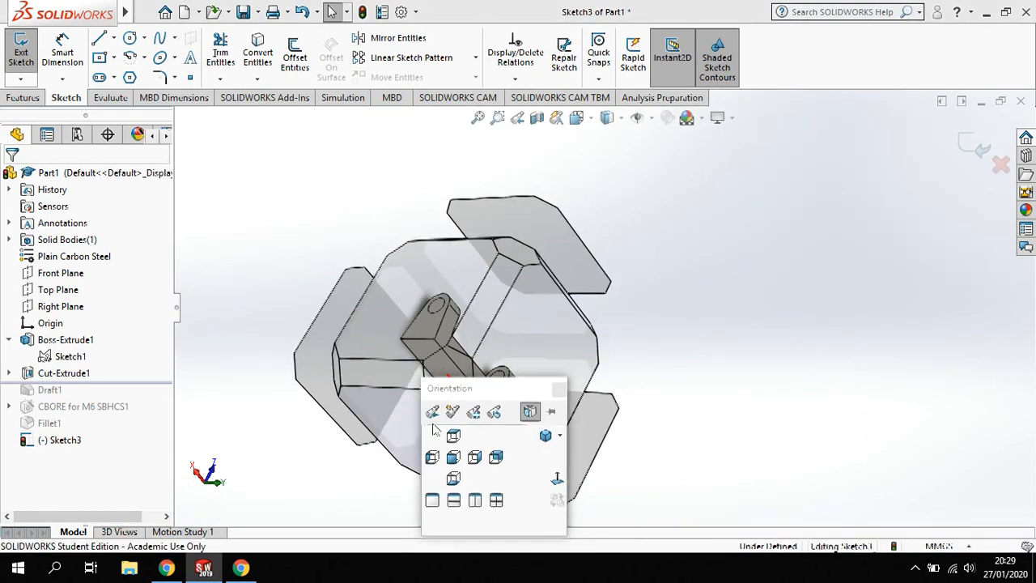
left_click(434, 434)
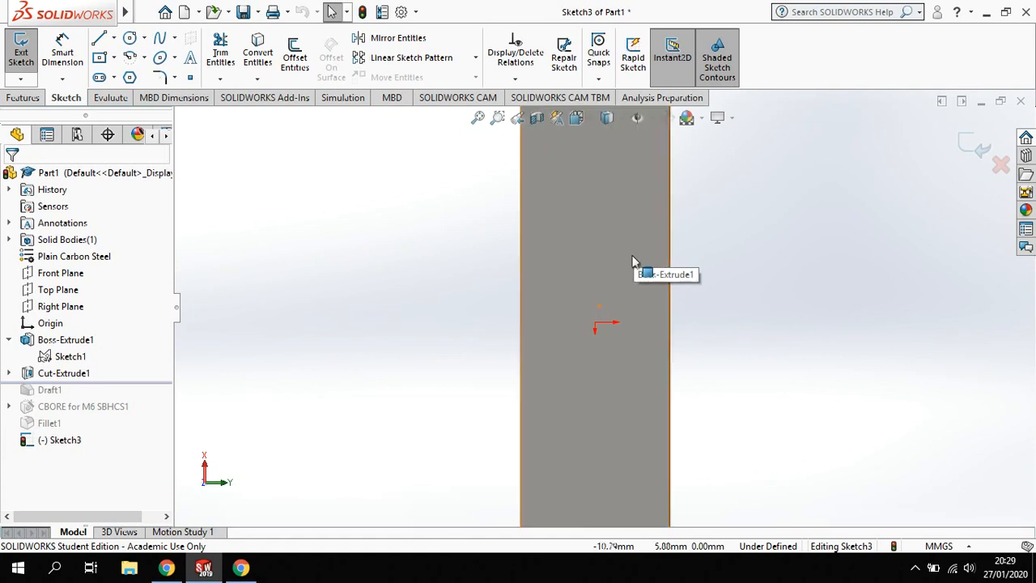
Sketch a centre rectangle from the origin, spanning the full 24 mm base width and about 57.5 mm long.
left_click(101, 58)
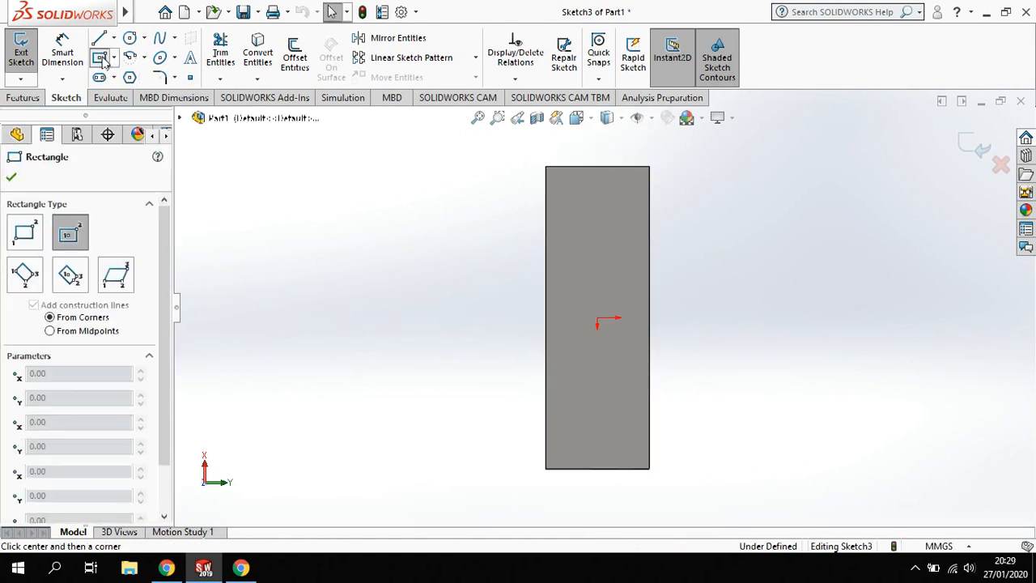
left_click(597, 318)
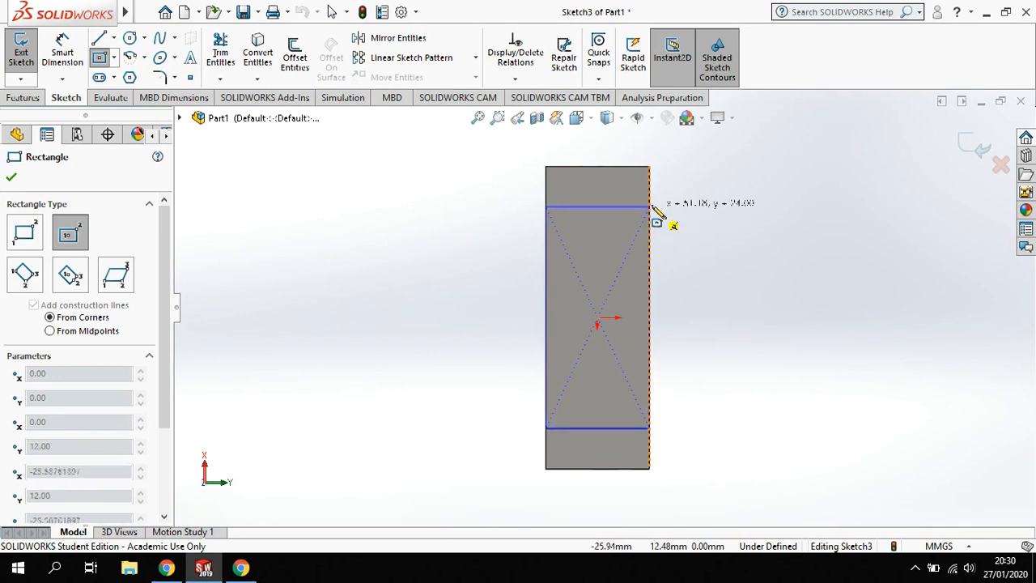
left_click(650, 193)
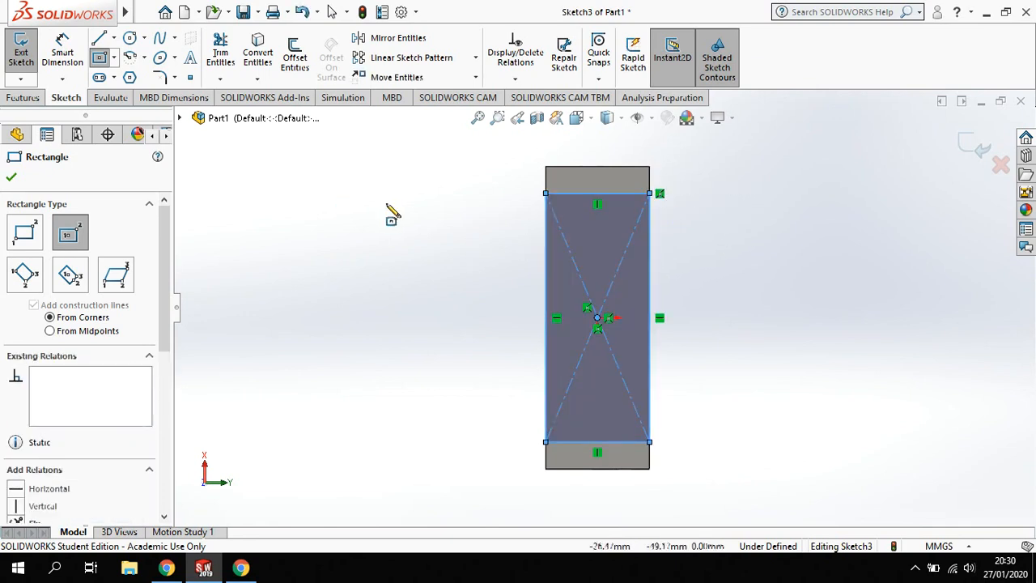
key("Escape")
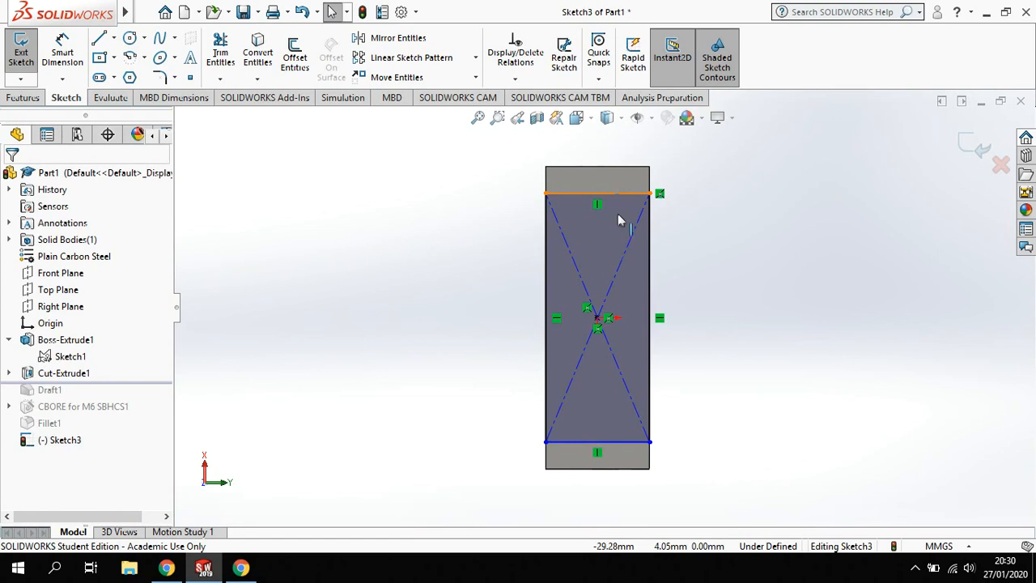
Convert the rectangle's two short end lines to construction geometry.
left_click(611, 442)
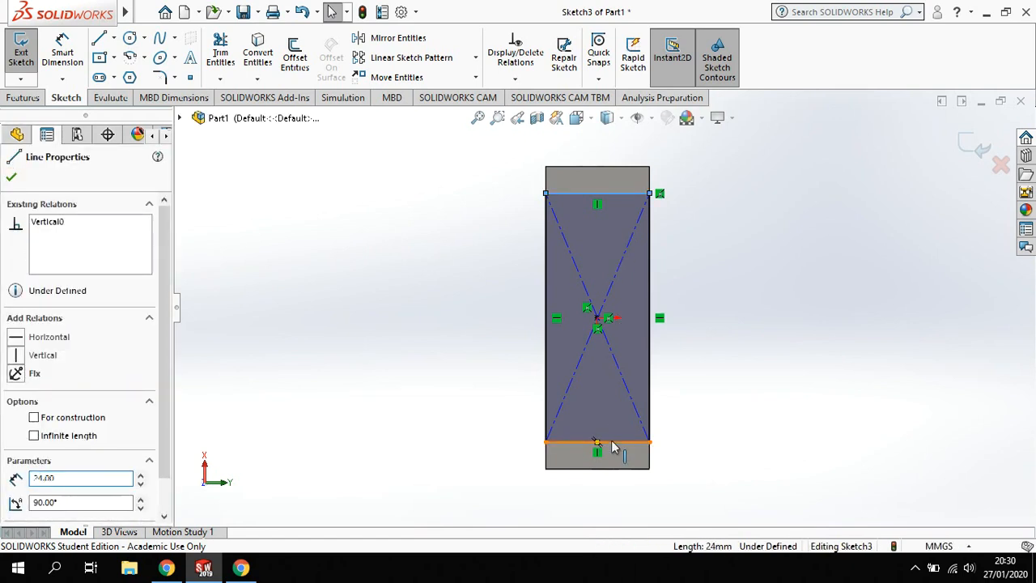
left_click(648, 417, "ctrl")
scroll(70, 427, "down", 3)
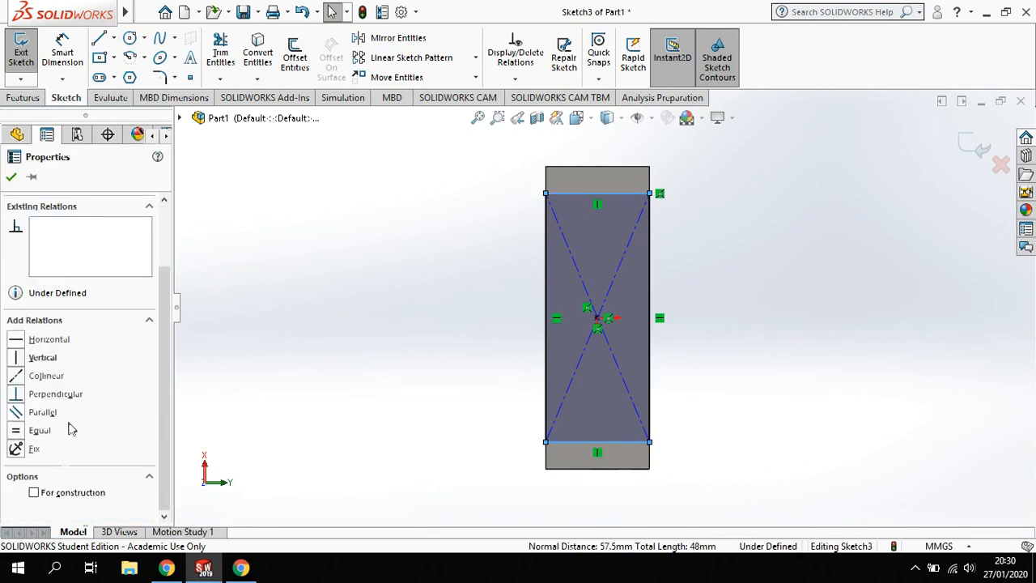
left_click(34, 493)
left_click(735, 273)
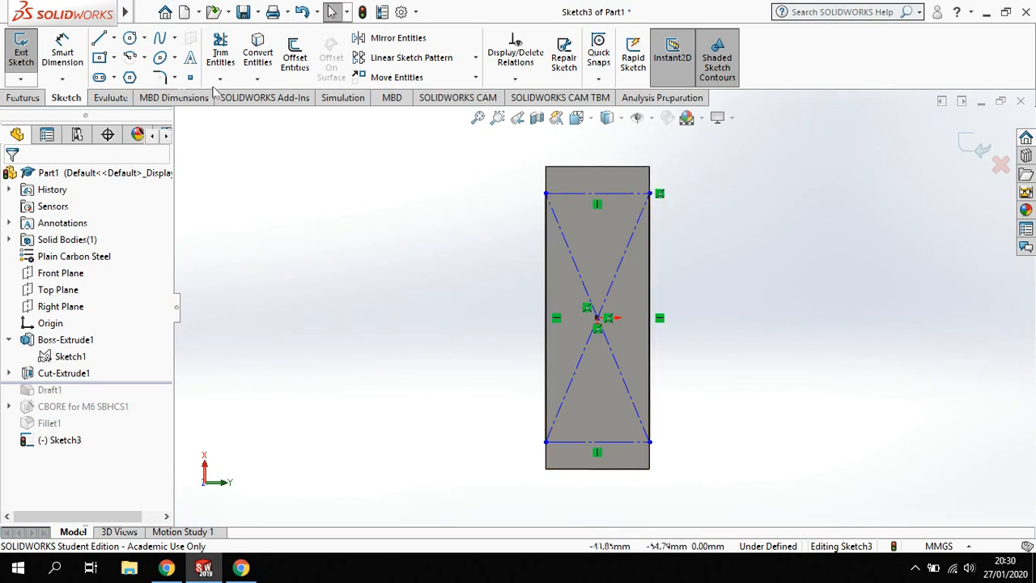
Sketch a three-point arc between the rectangle's two upper corners, bulging outward to the base's end edge, with a radius of about 14.6 mm.
left_click(144, 59)
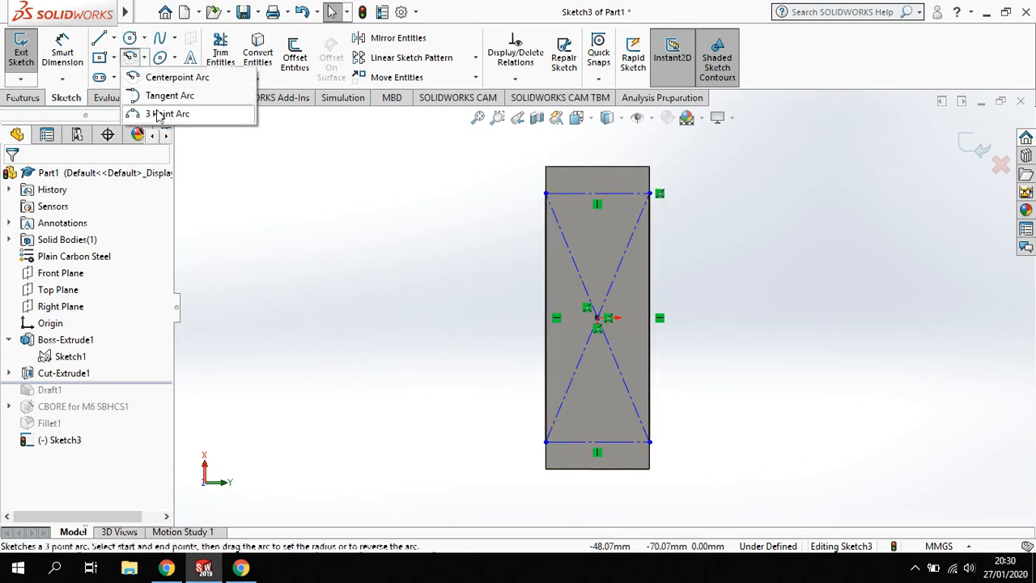
left_click(162, 113)
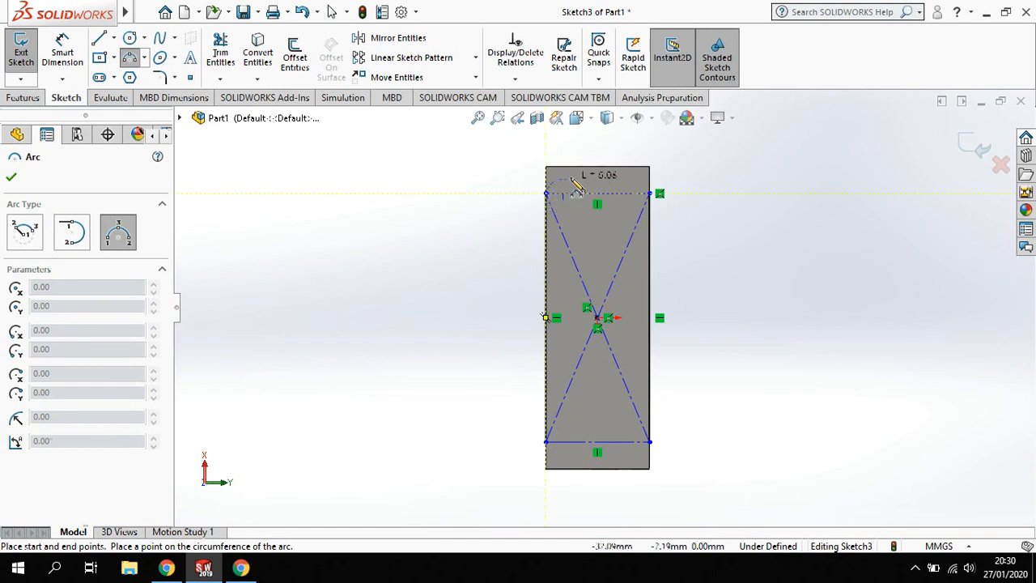
left_click(649, 192)
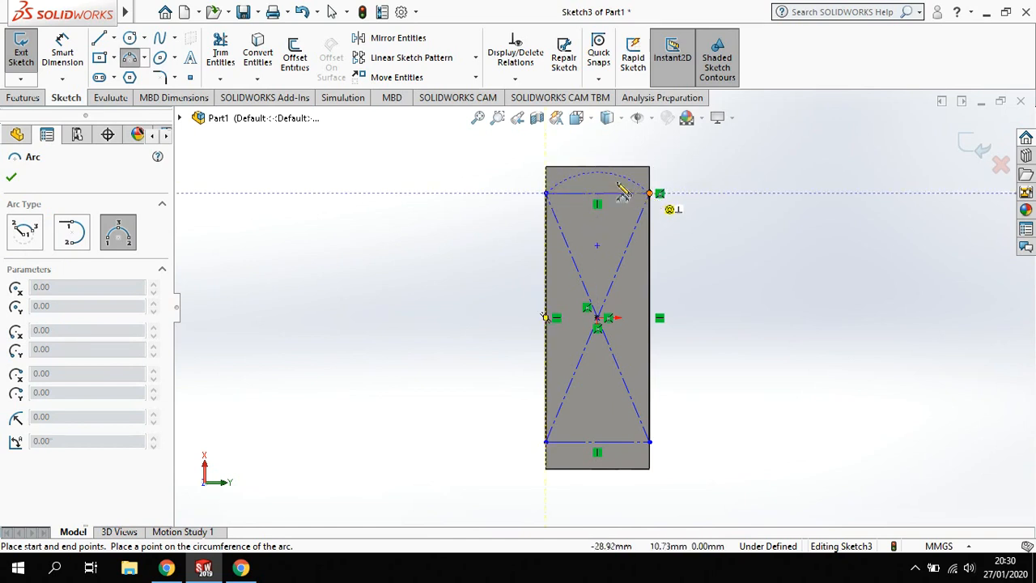
left_click(597, 166)
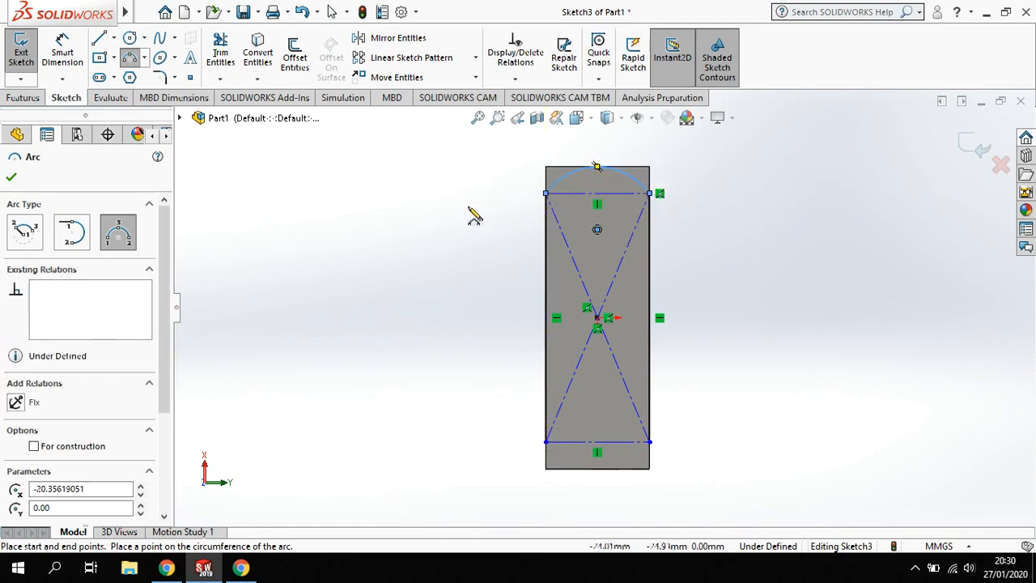
Dimension the arc's radius and set it to 30 mm.
left_click(65, 52)
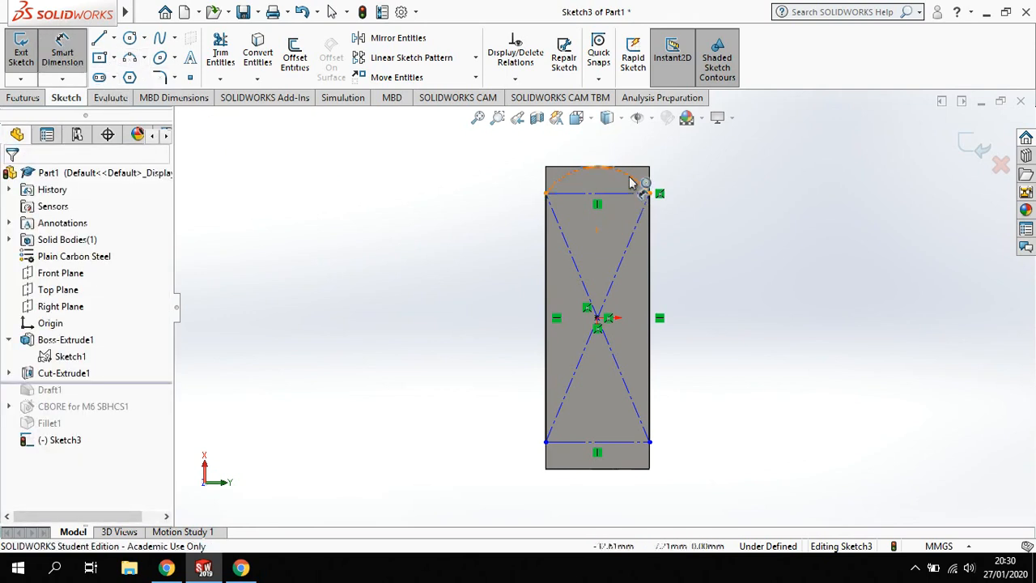
left_click(638, 174)
left_click(686, 162)
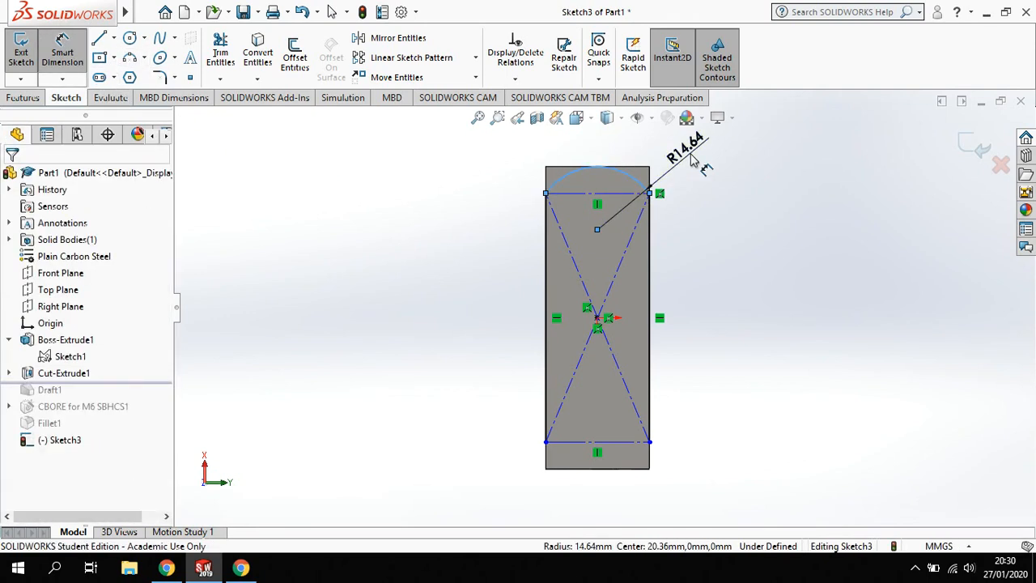
type("30")
key("Return")
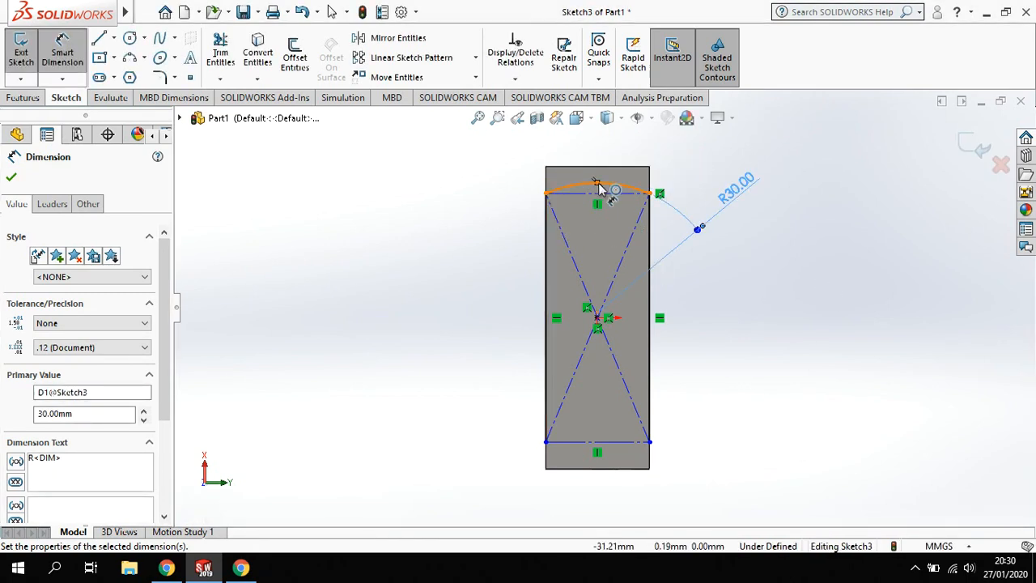
key("Escape")
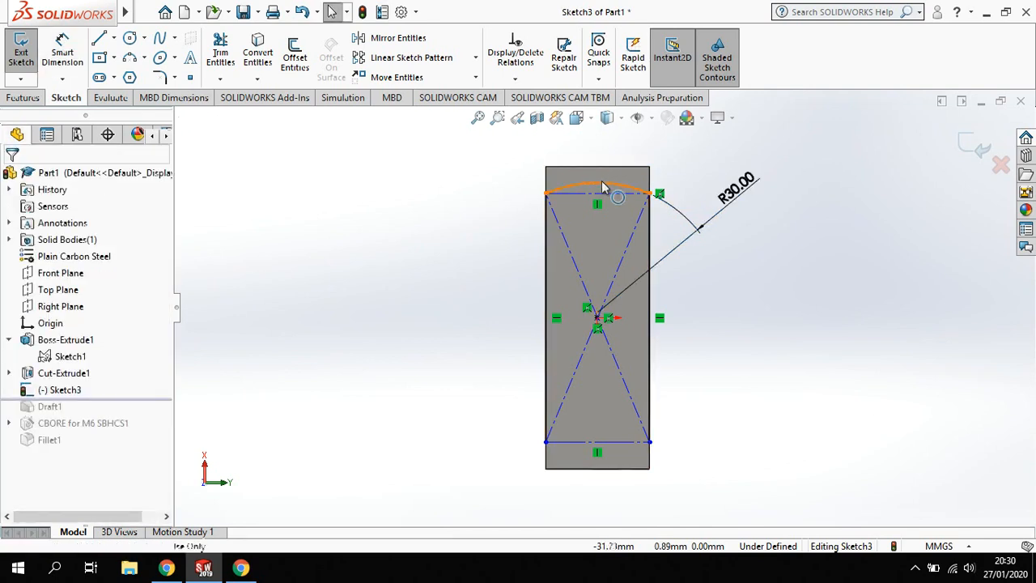
Add a tangent relation between the arc and the base's adjacent short end edge.
left_click(603, 184)
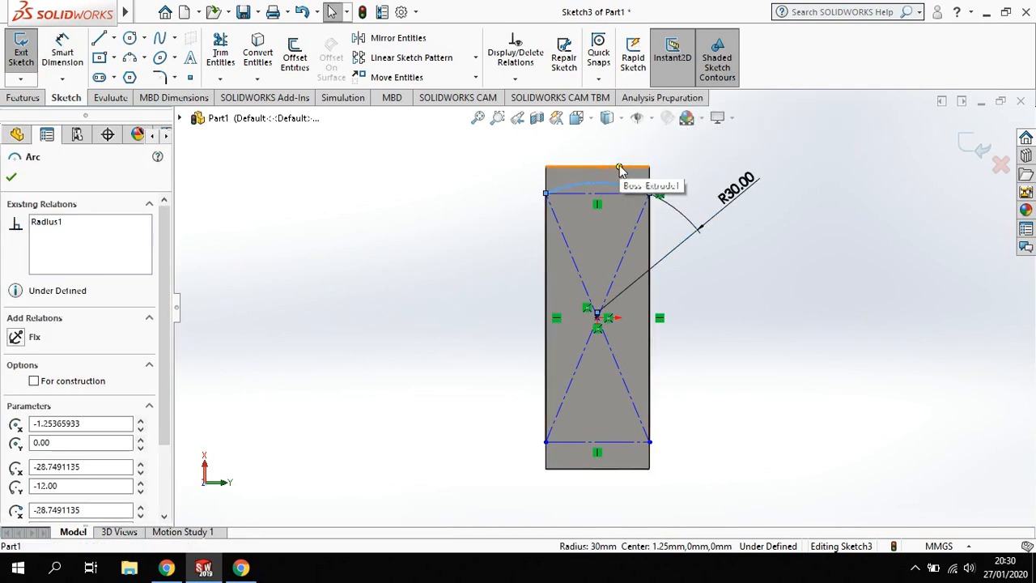
left_click(615, 170, "ctrl")
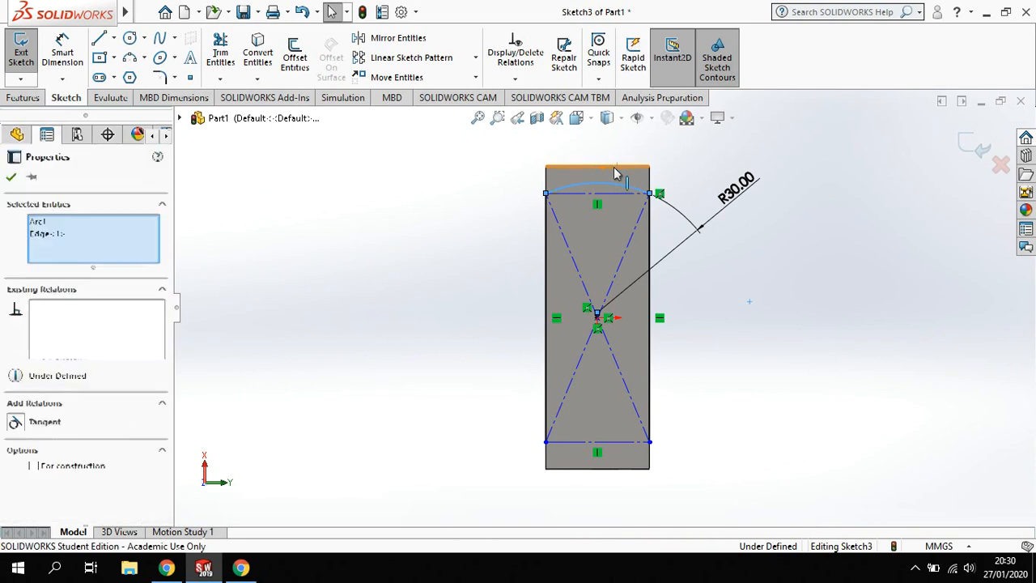
left_click(17, 422)
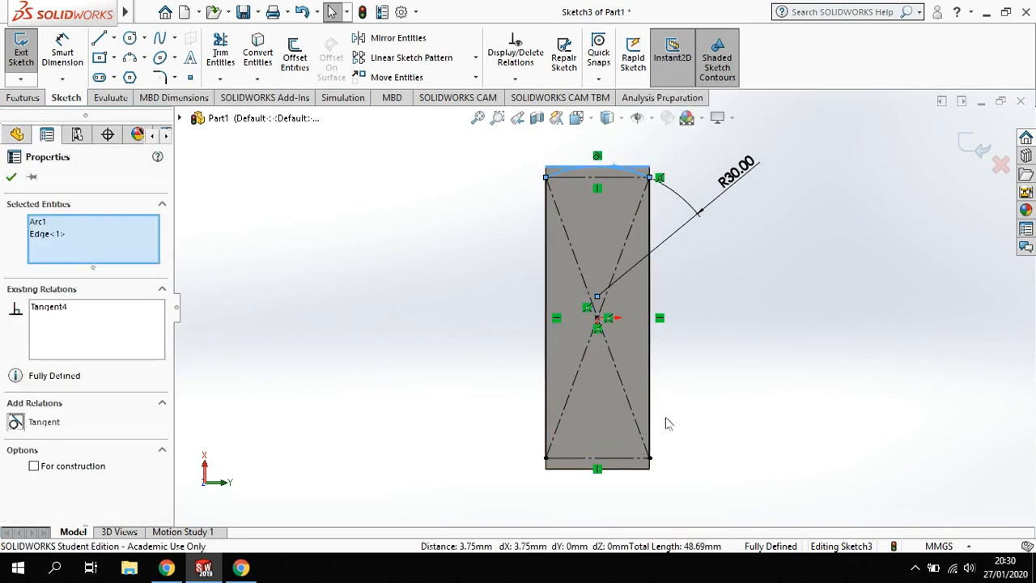
Draw a centreline across the rectangle's width through the origin, joining the midpoints of its long sides.
left_click(113, 38)
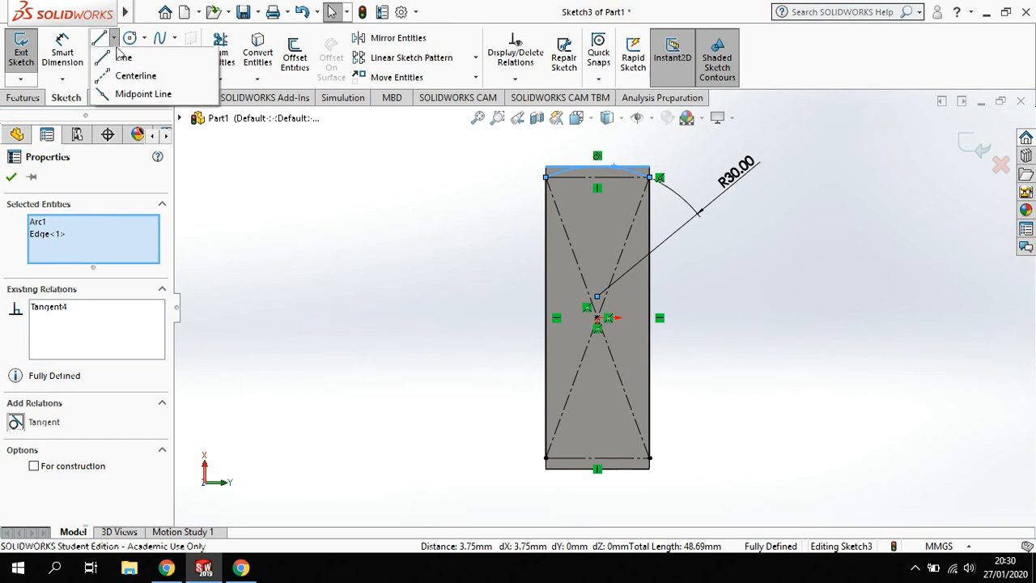
left_click(132, 77)
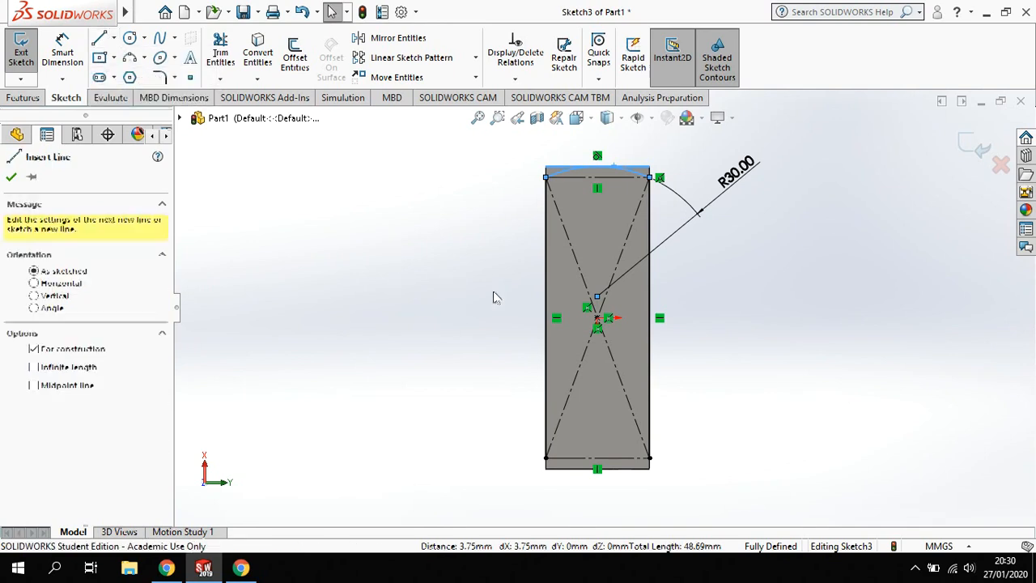
left_click(547, 318)
left_click(649, 317)
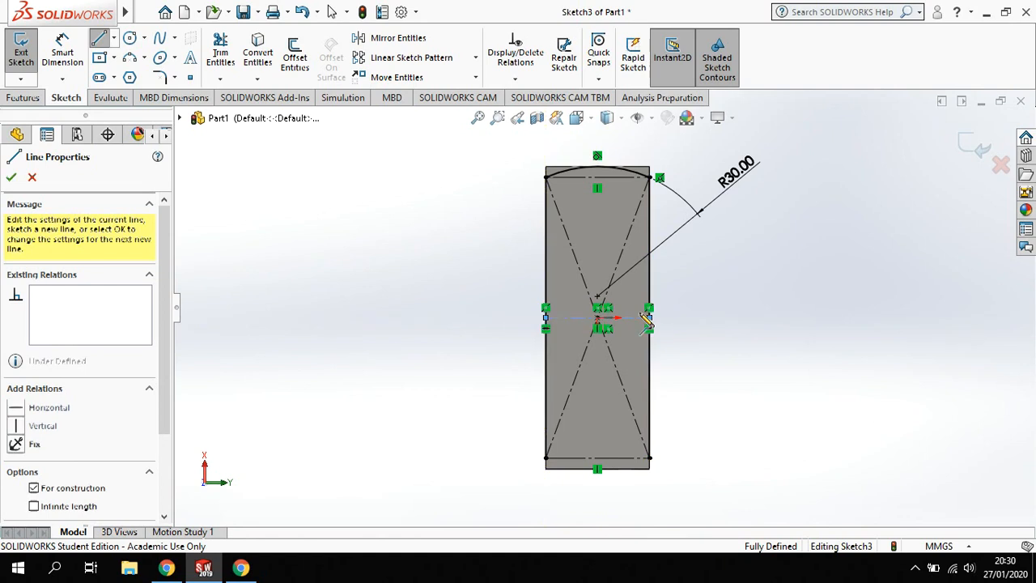
scroll(671, 282, "down", 1)
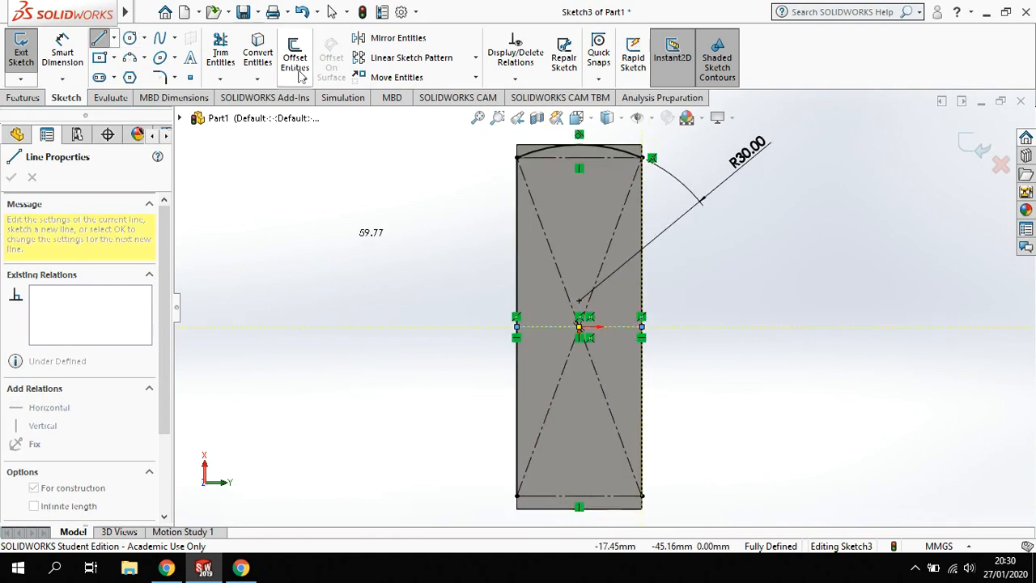
key("Escape")
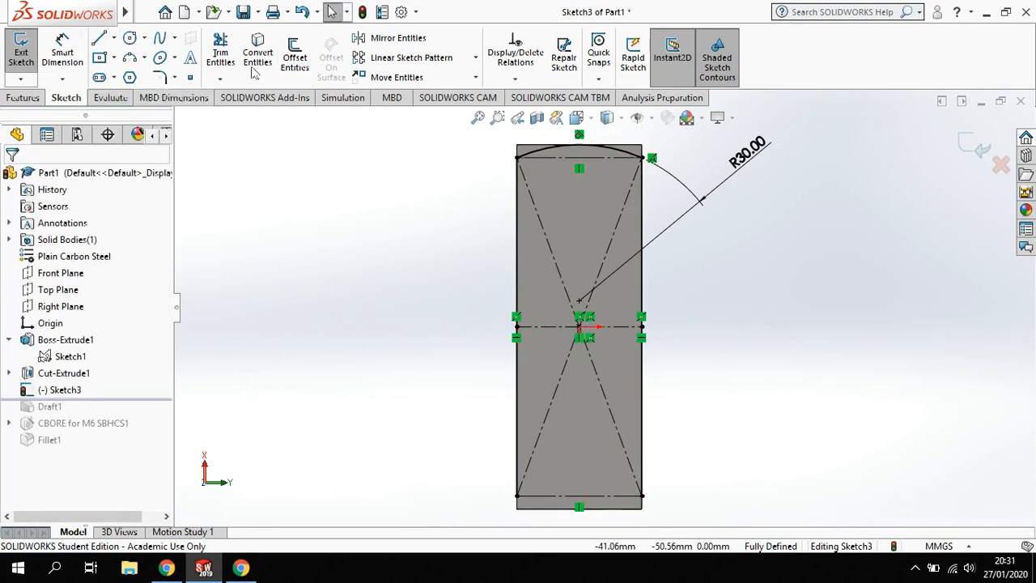
Mirror the end arc about the centreline through the origin, keeping the original as a copy.
left_click(388, 38)
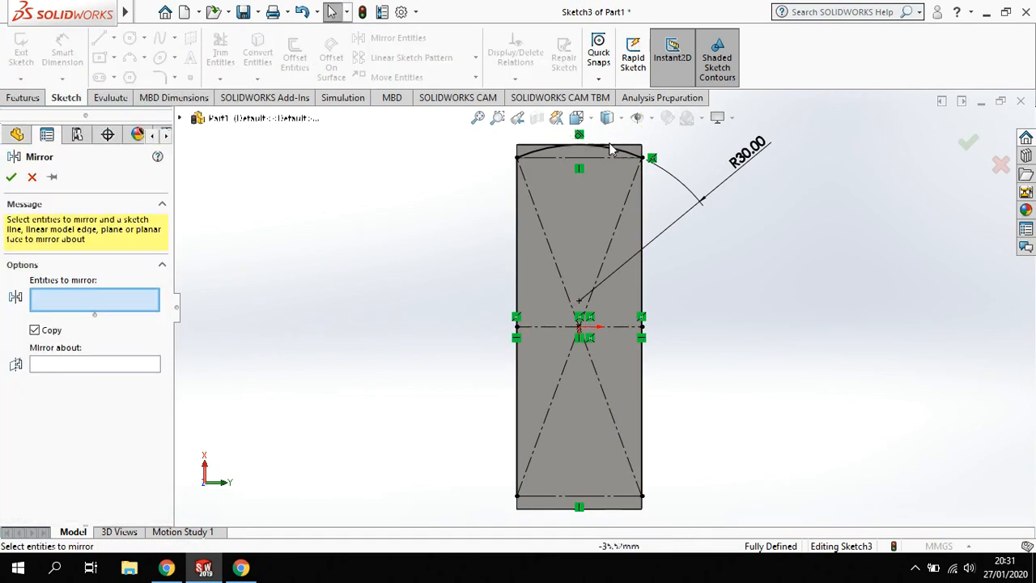
left_click(625, 155)
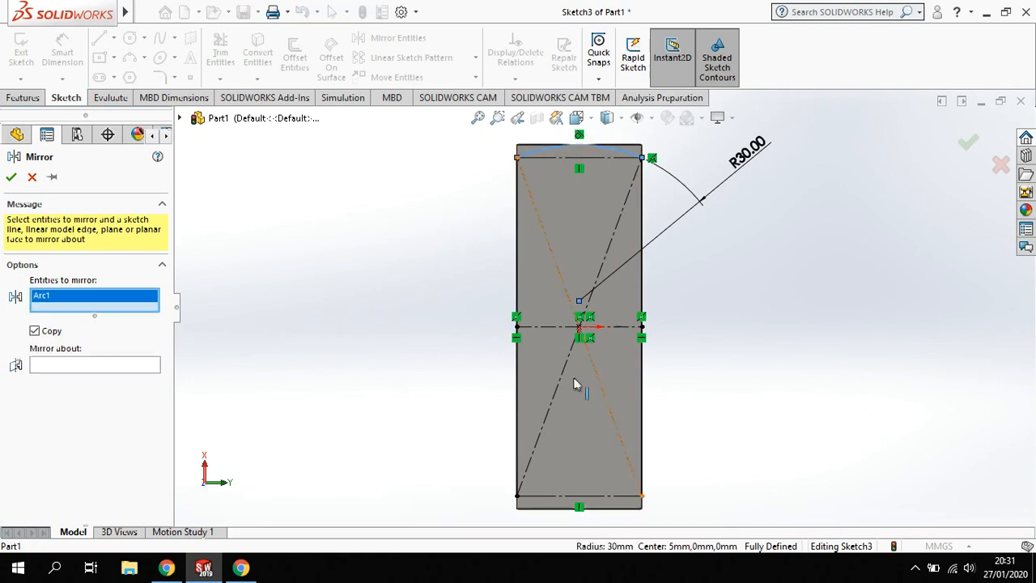
left_click(84, 367)
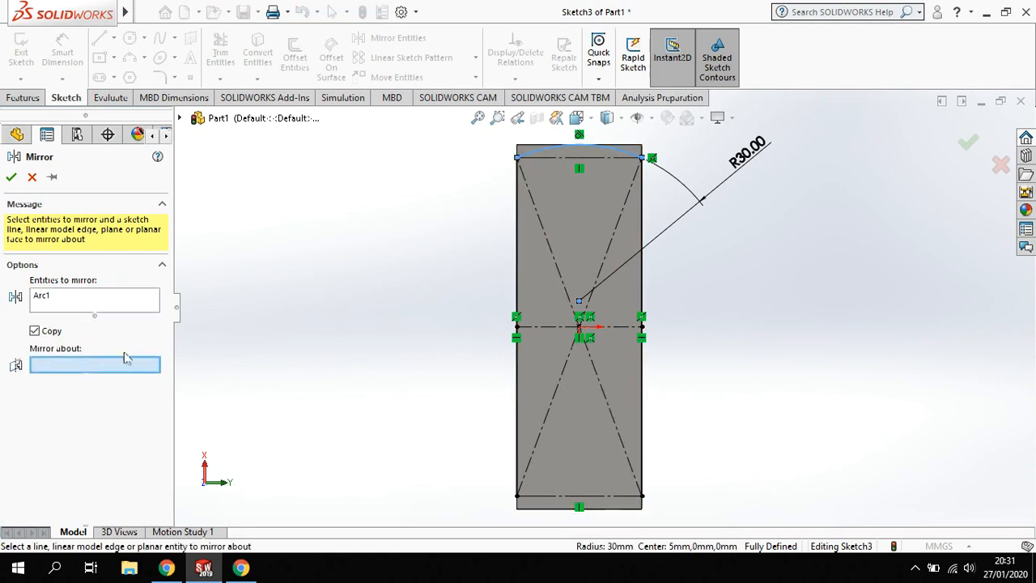
left_click(613, 327)
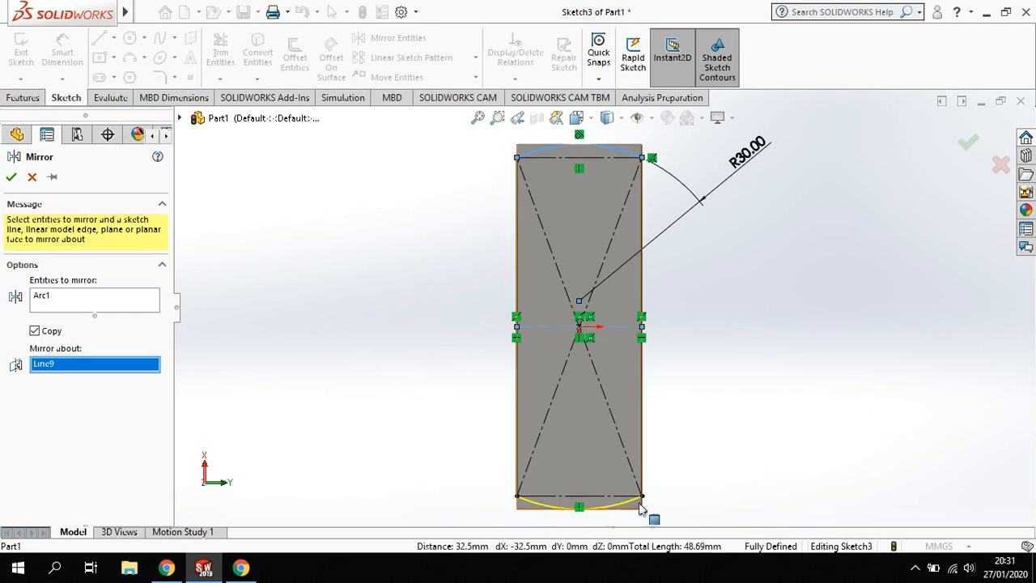
left_click(12, 177)
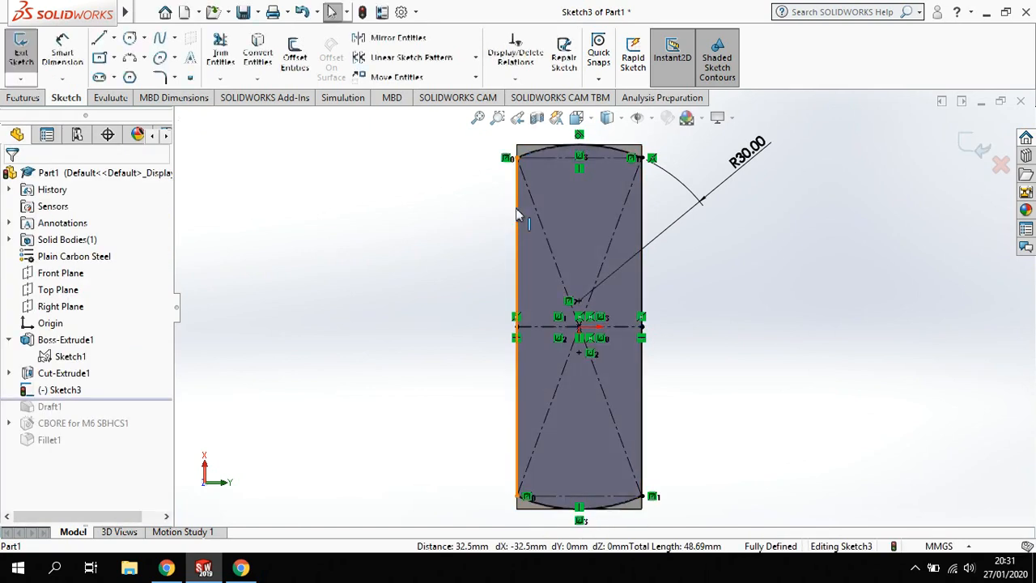
Cut-extrude the sketch blind 50 mm through the bracket with Flip side to cut enabled, removing the material outside the profile.
mouse_move(665, 217)
middle_mouse_down()
mouse_move(567, 323)
mouse_move(488, 353)
mouse_move(585, 261)
mouse_move(716, 304)
mouse_move(636, 456)
mouse_move(648, 511)
mouse_move(337, 359)
mouse_move(359, 437)
mouse_move(343, 426)
mouse_move(348, 405)
middle_mouse_up()
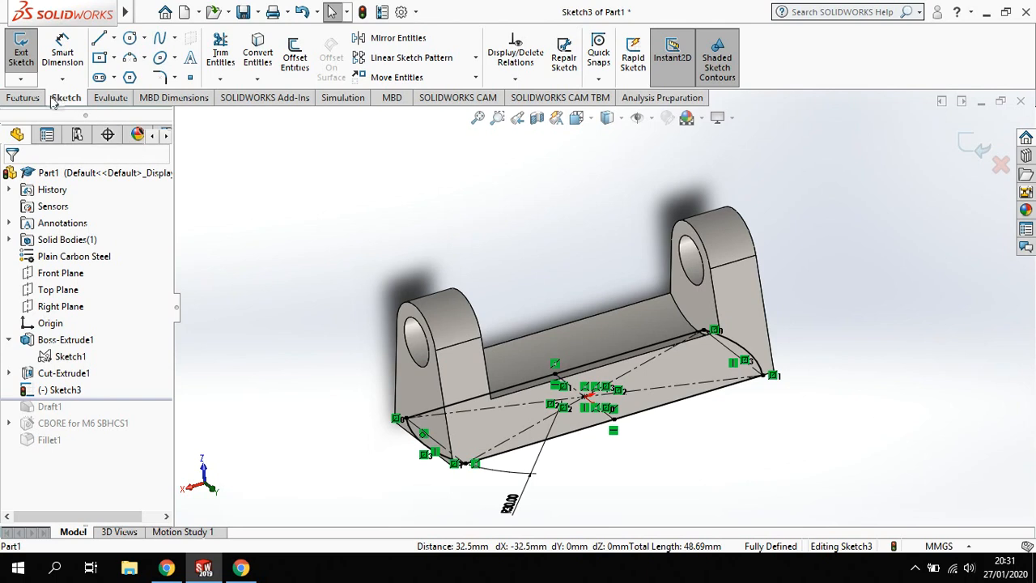
left_click(23, 97)
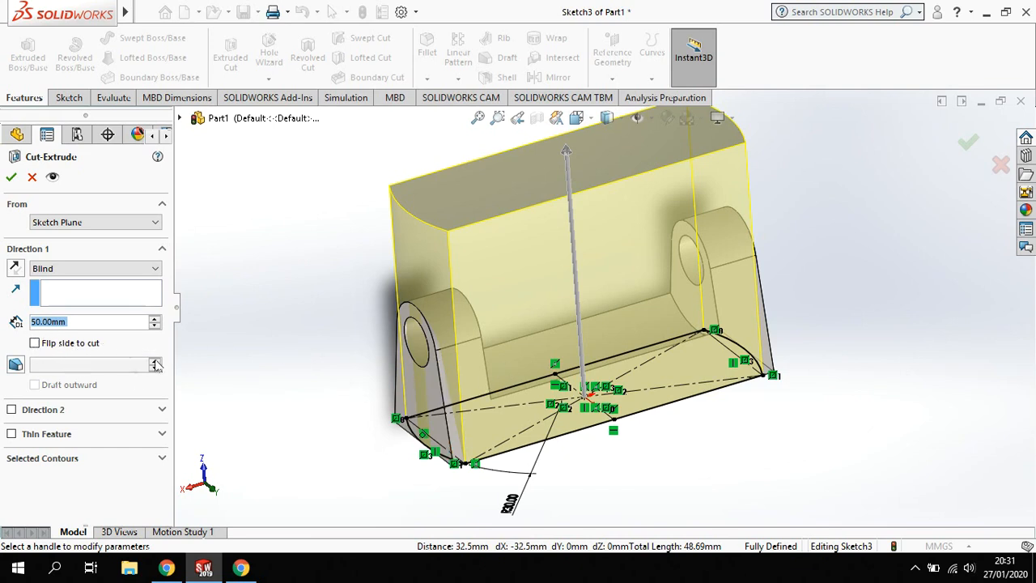
left_click(35, 343)
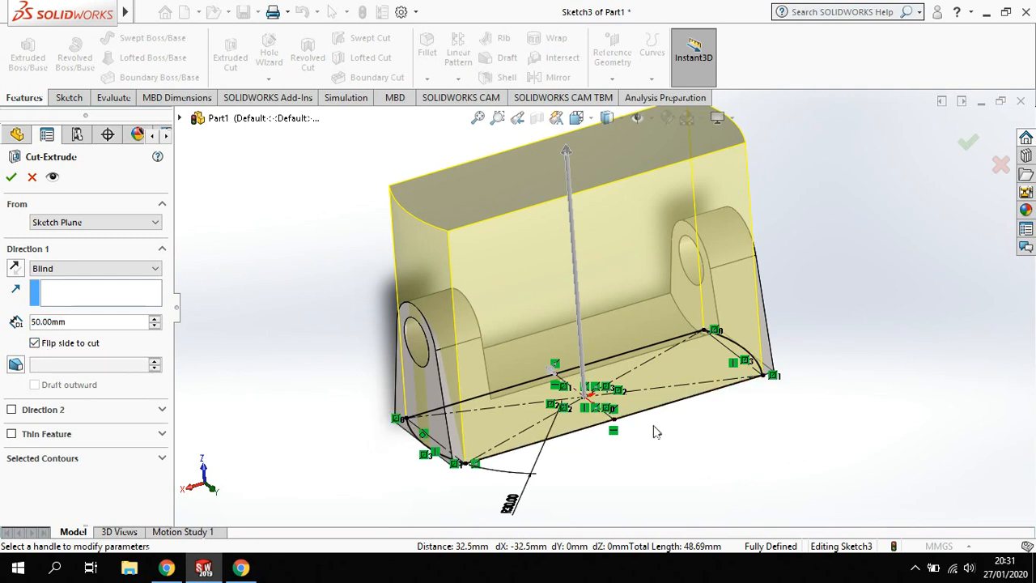
left_click(12, 178)
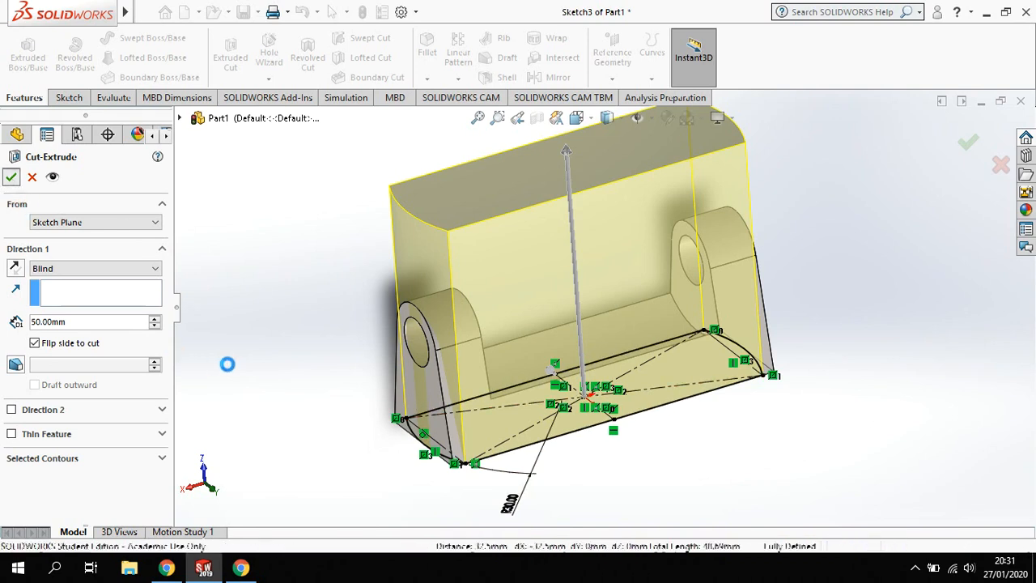
middle_click_drag(428, 468, 405, 405)
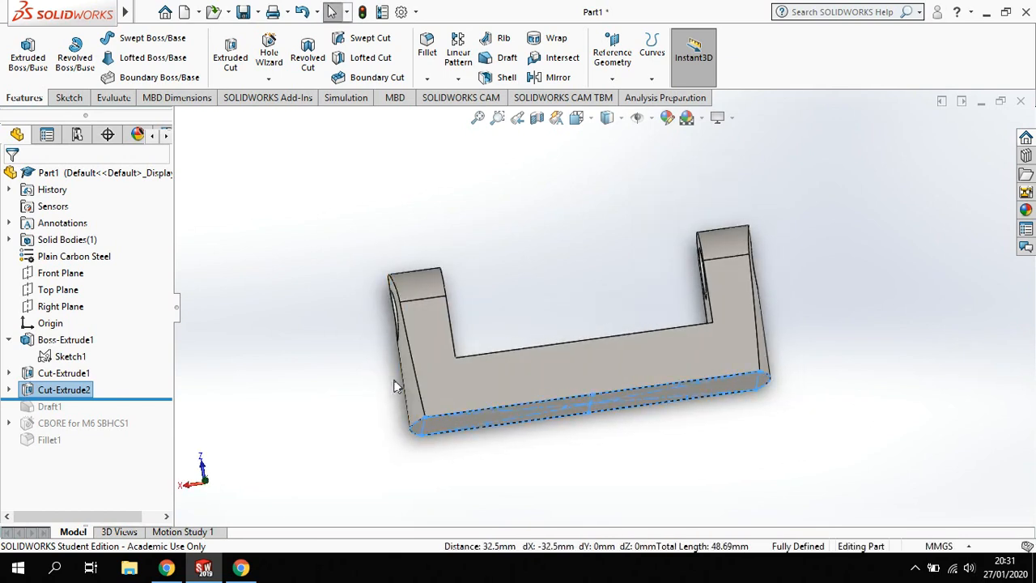
middle_click_drag(771, 494, 769, 578)
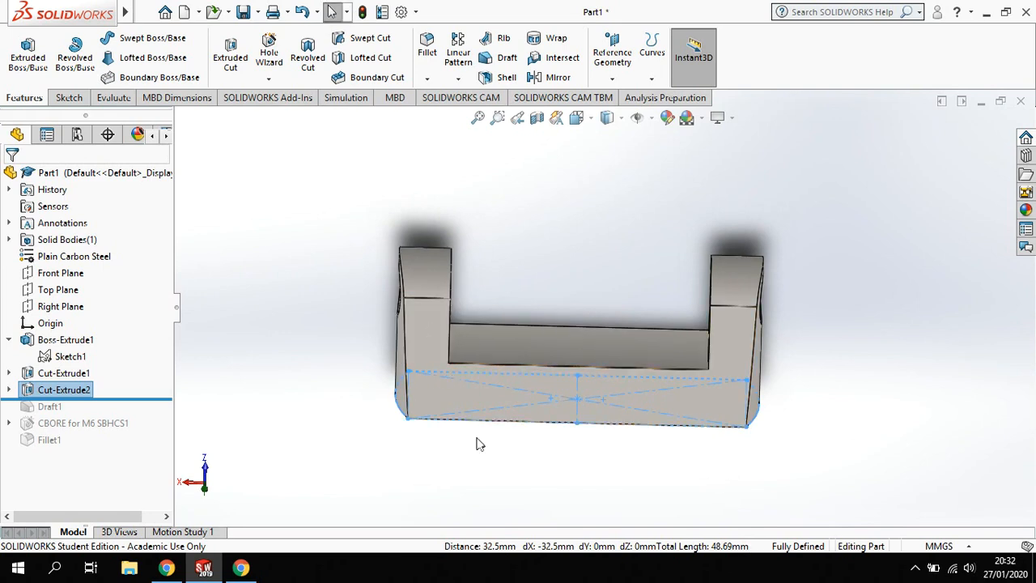
View the bracket straight on from its long side and roll the model forward to include Draft1.
key("space")
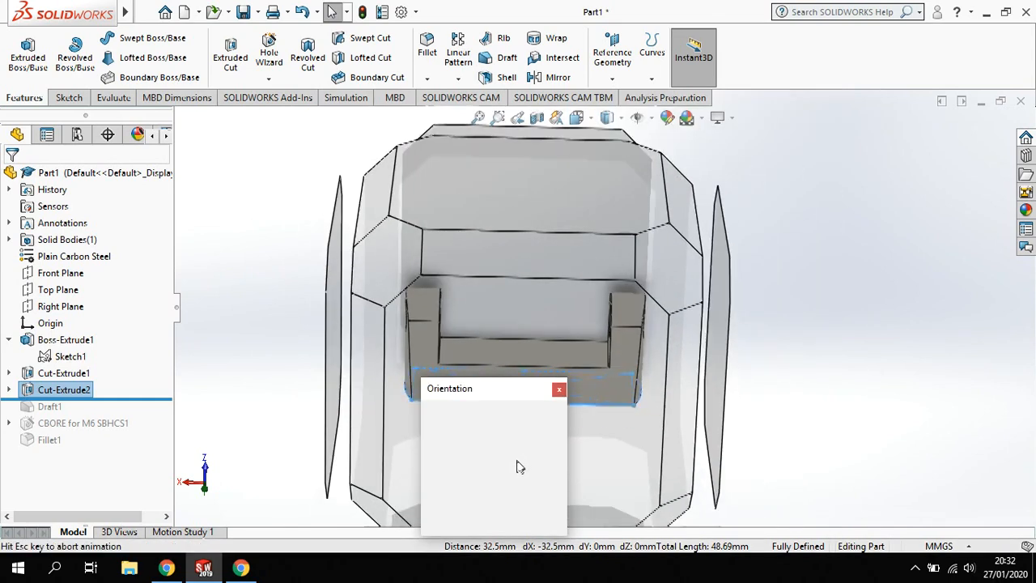
left_click(493, 336)
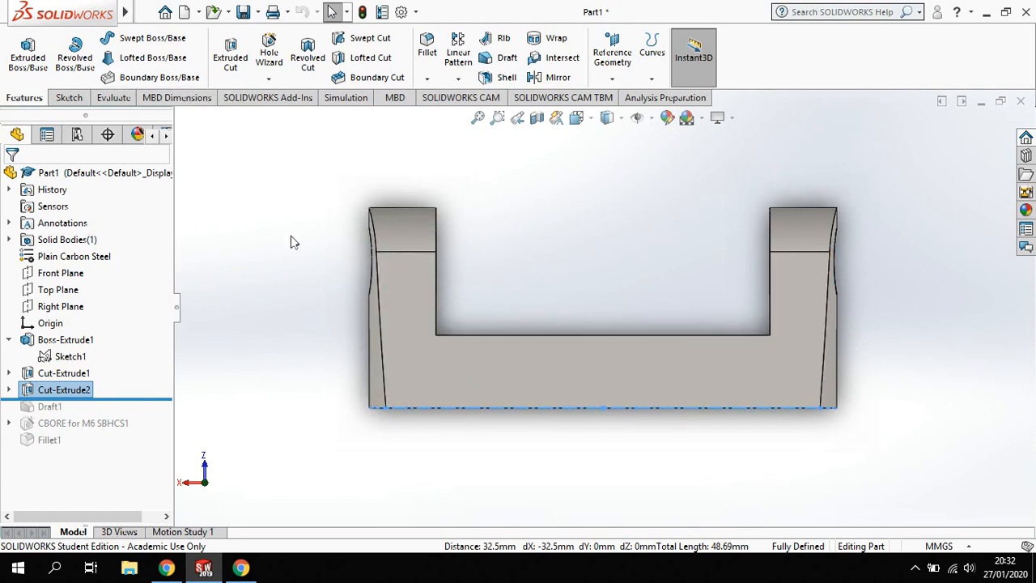
left_click_drag(125, 399, 121, 416)
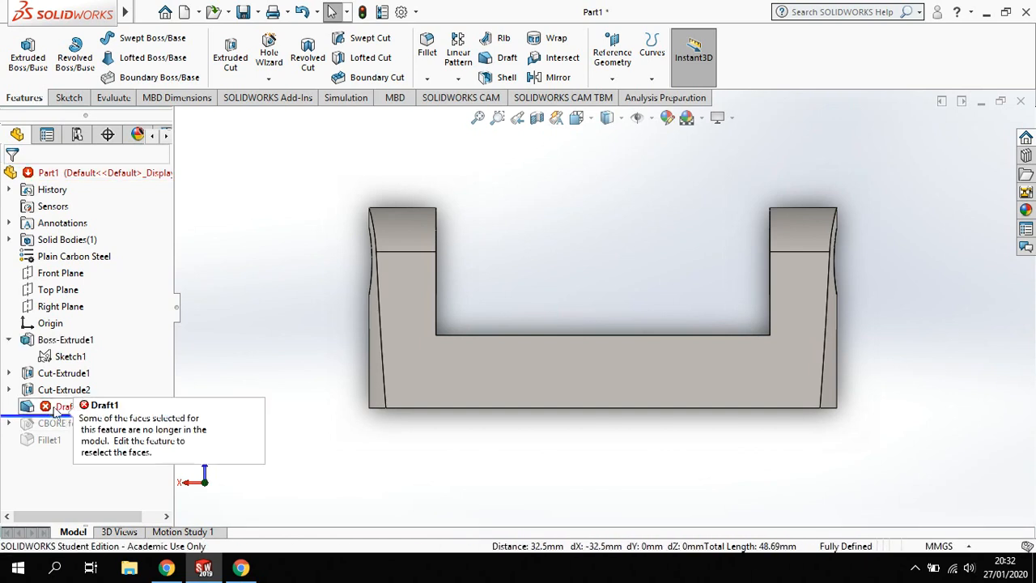
Edit Draft1 to draft the two rounded end faces of the base and remove the missing face references.
left_click(55, 408)
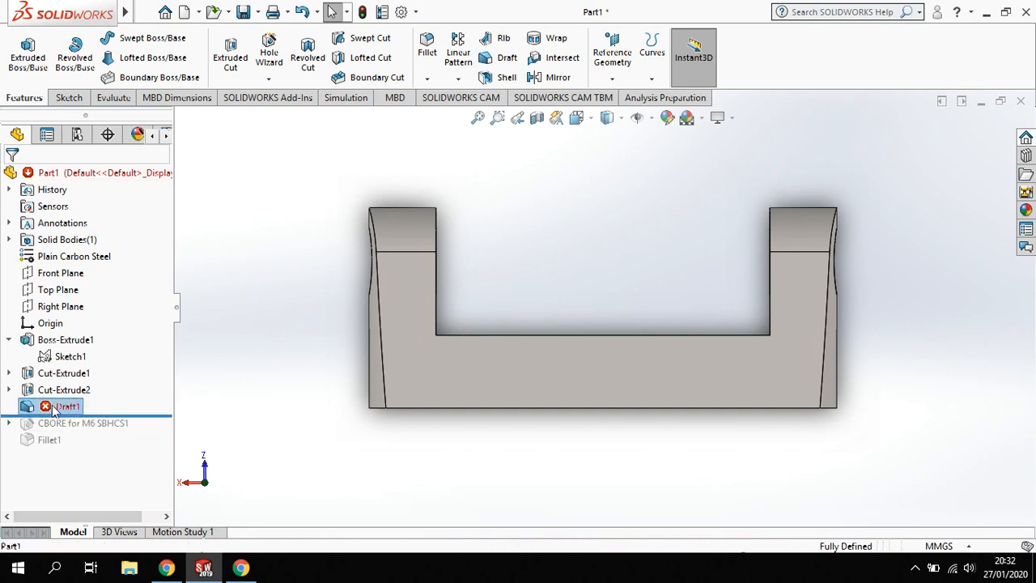
left_click(65, 358)
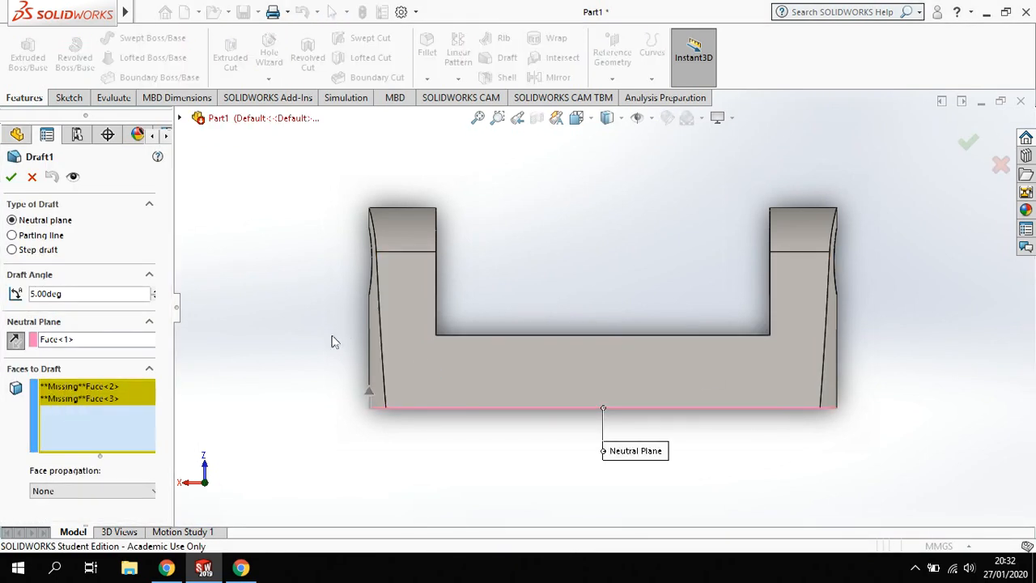
left_click(379, 351)
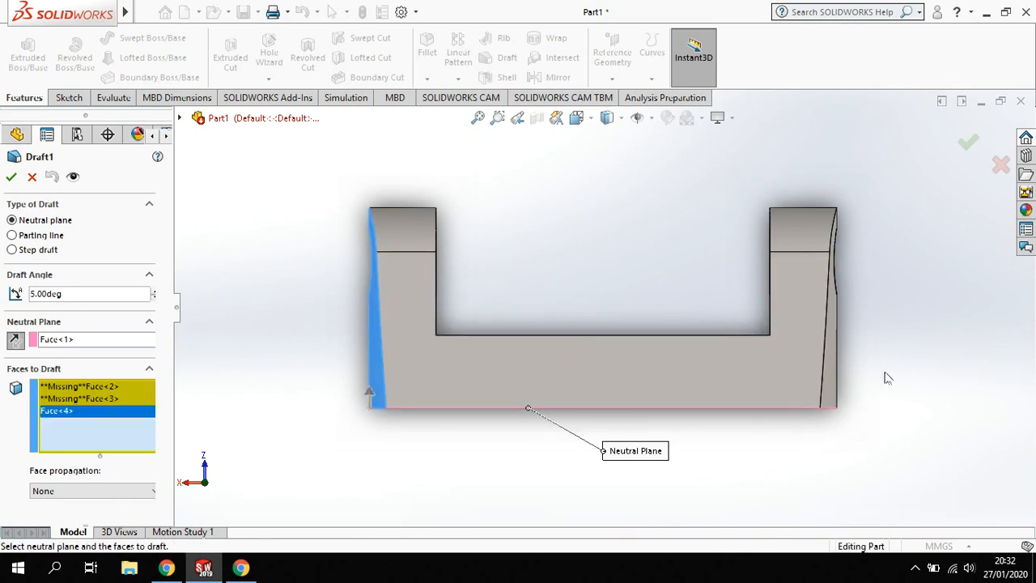
left_click(833, 382)
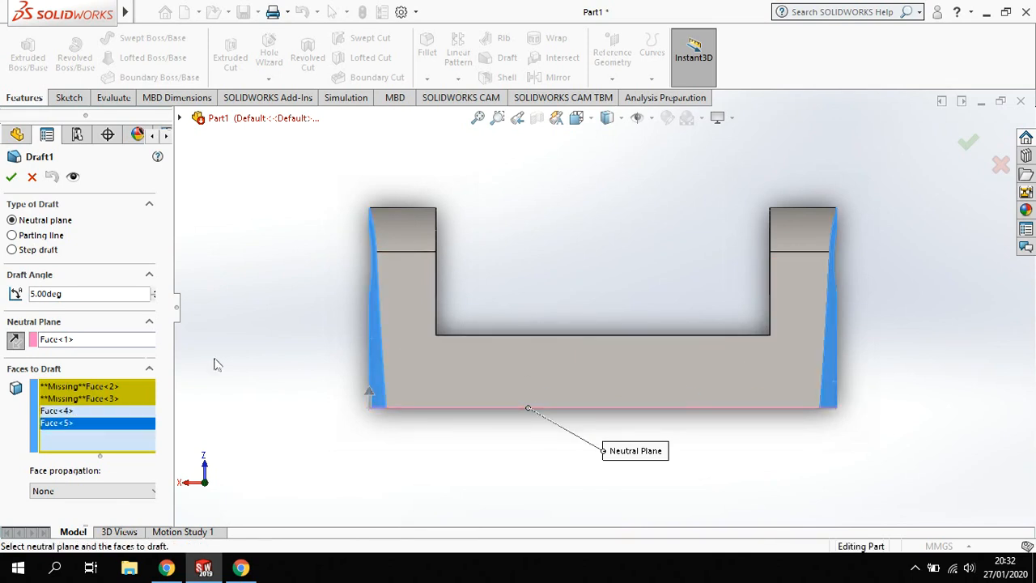
left_click(11, 177)
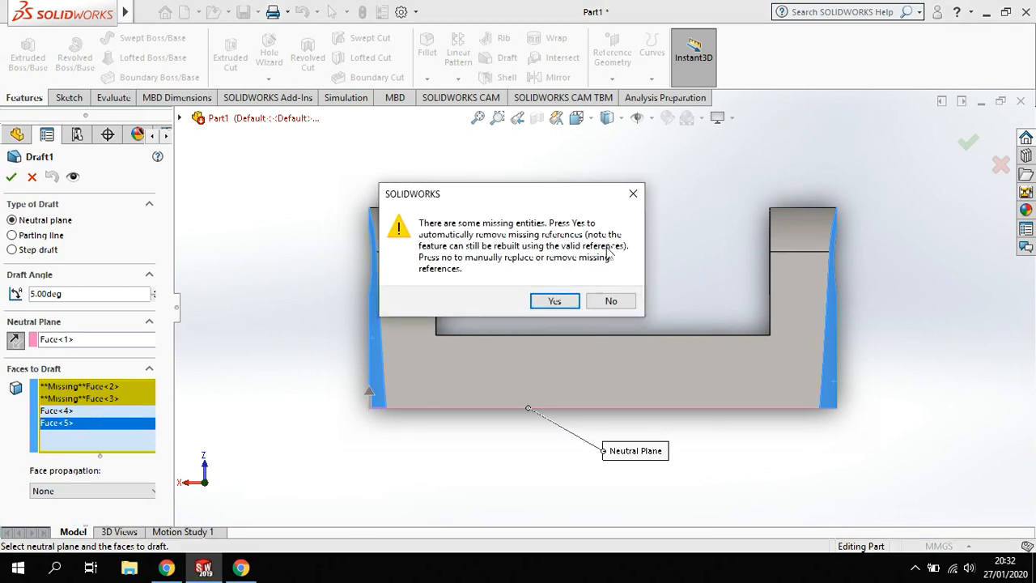
left_click(555, 302)
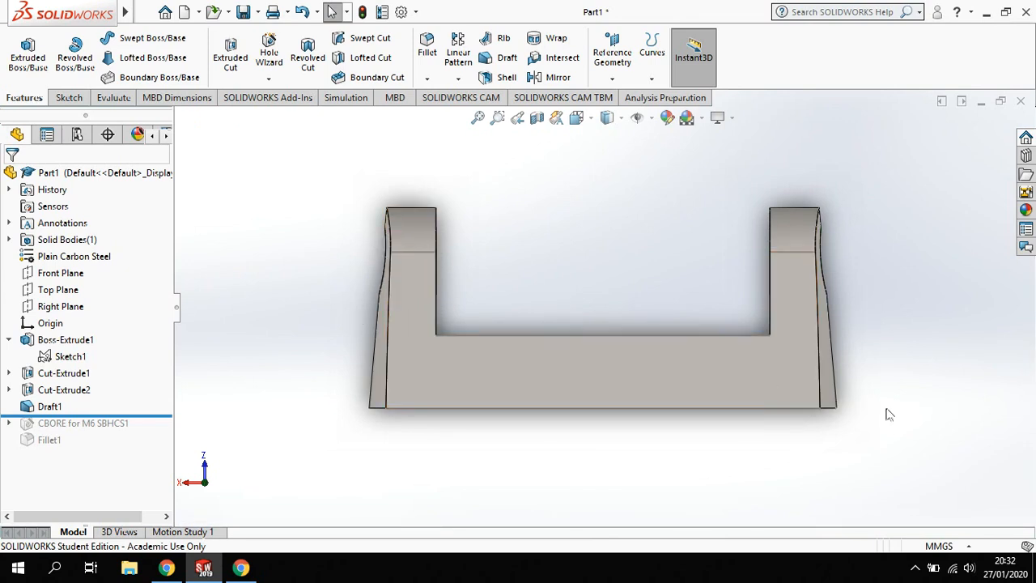
mouse_move(566, 297)
middle_mouse_down()
mouse_move(527, 319)
mouse_move(585, 296)
mouse_move(571, 310)
middle_mouse_up()
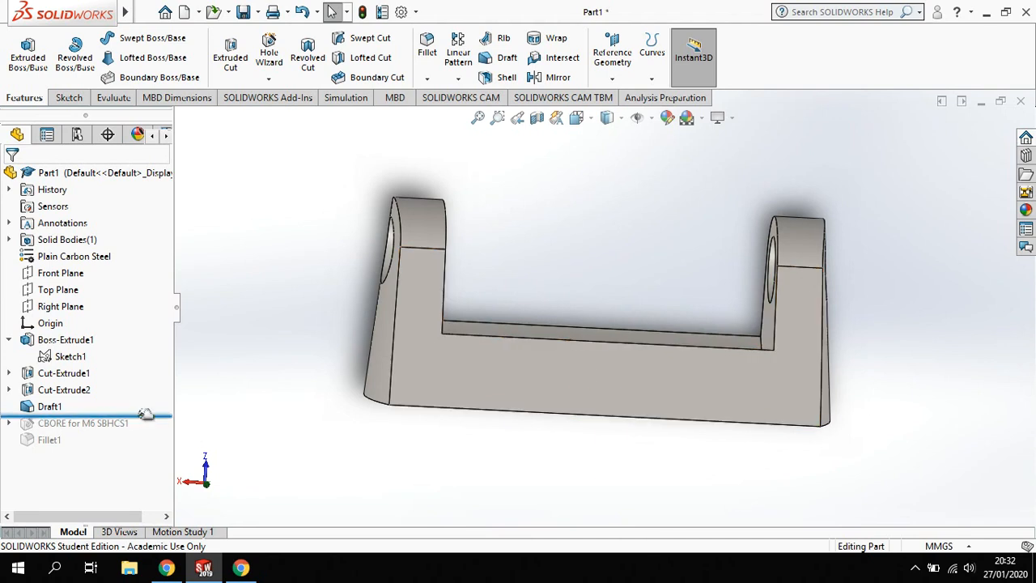
Roll the model forward to include the M6 counterbore and add a second hole position on the recessed curved face.
left_click_drag(146, 416, 101, 430)
middle_click_drag(233, 424, 283, 434)
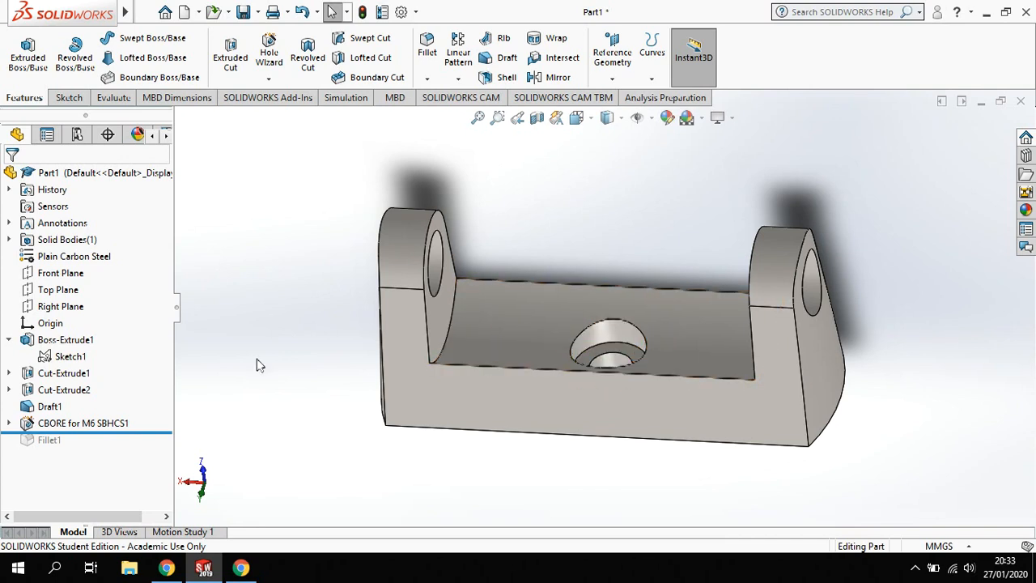
right_click(102, 426)
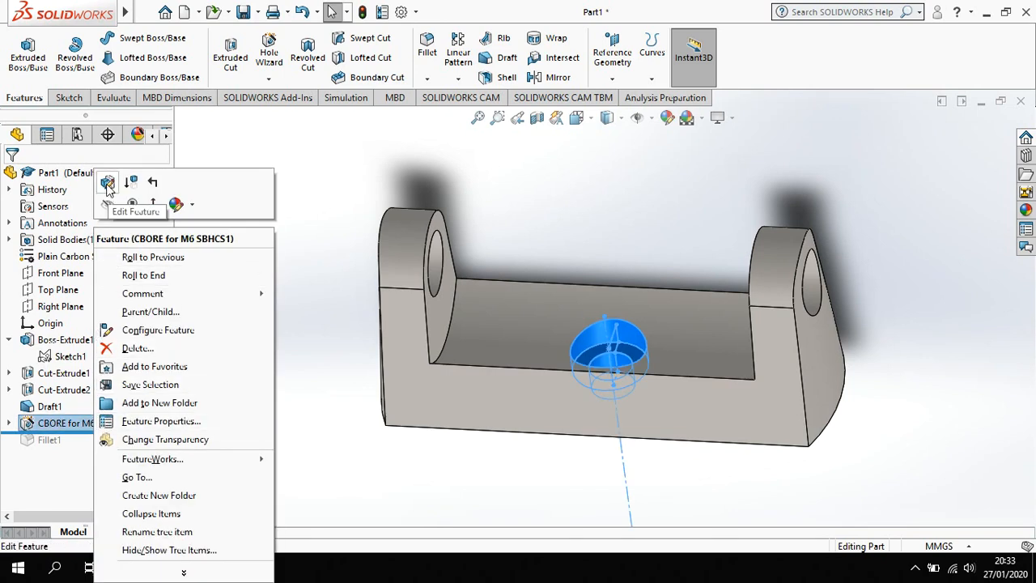
left_click(108, 184)
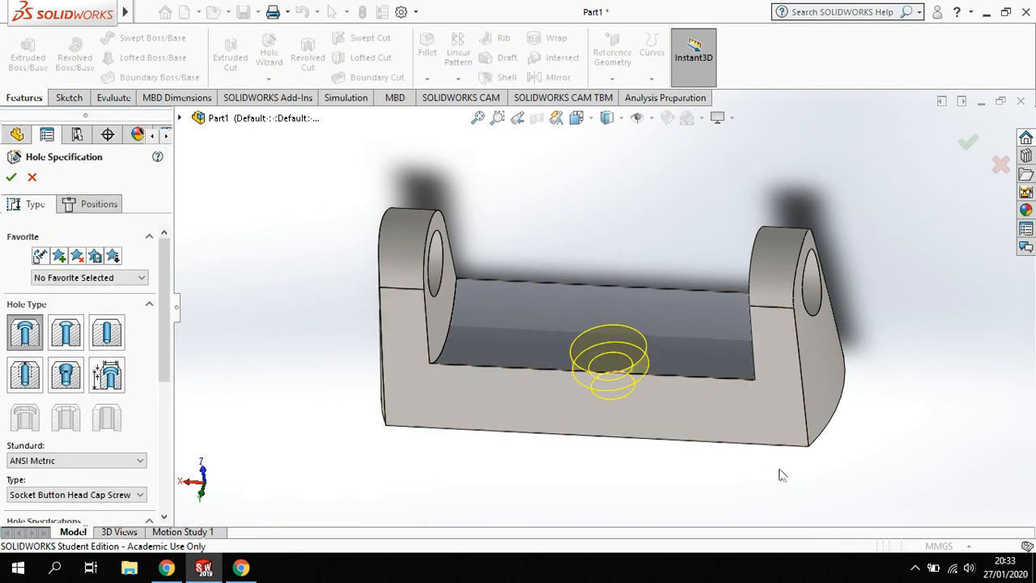
left_click(99, 204)
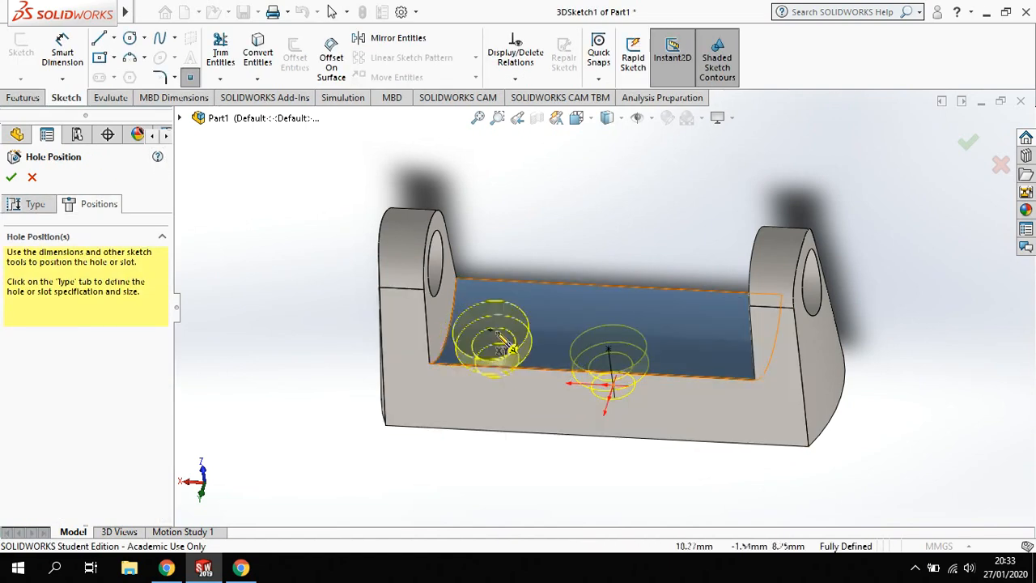
left_click(508, 337)
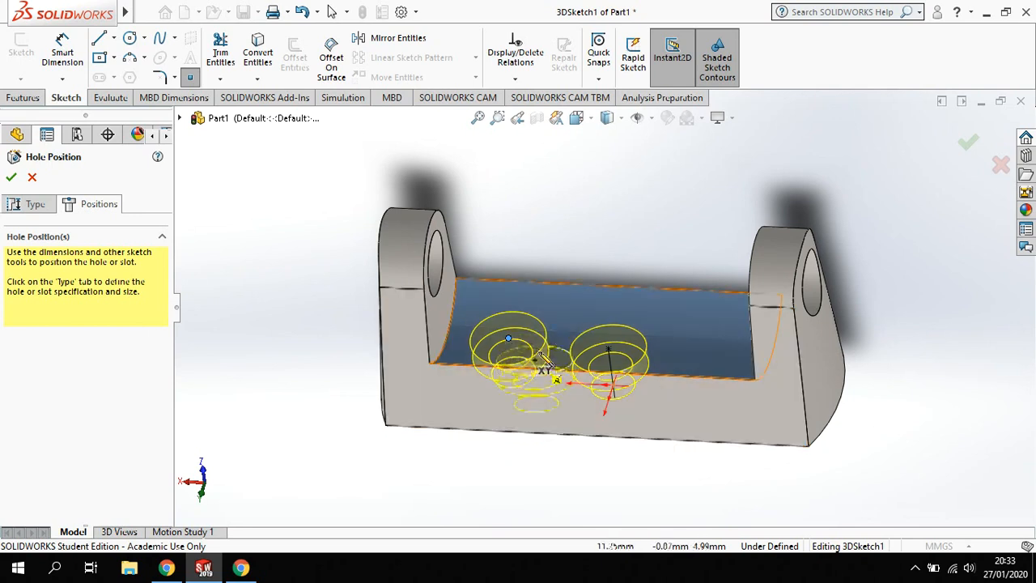
Delete the original hole point's Along Z relation and move the point to about X -8 mm, Y -1.4 mm on the curved face.
scroll(609, 348, "down", 1)
left_click(609, 349)
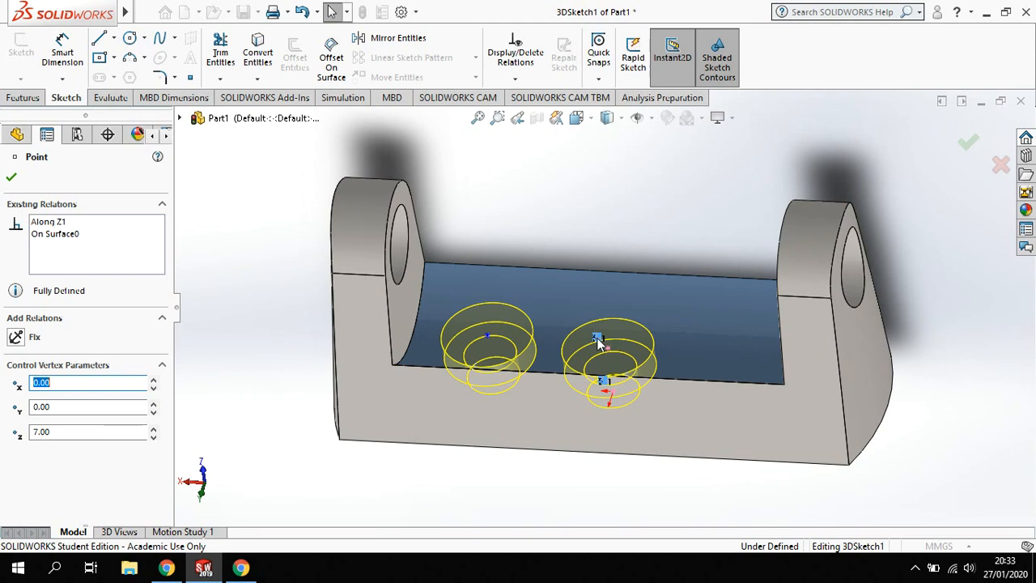
key("Delete")
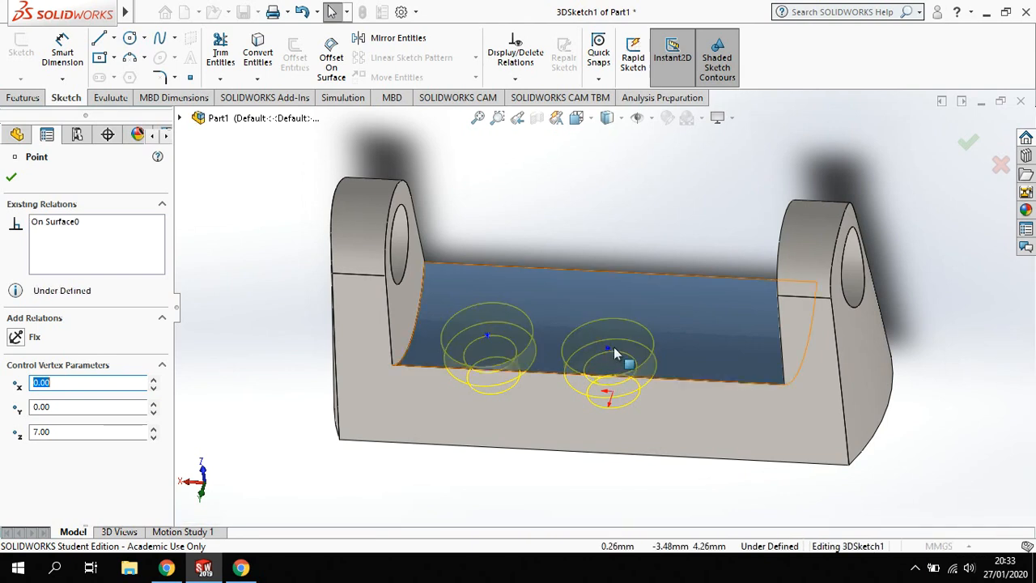
mouse_move(613, 346)
left_mouse_down()
mouse_move(662, 340)
mouse_move(673, 349)
left_mouse_up()
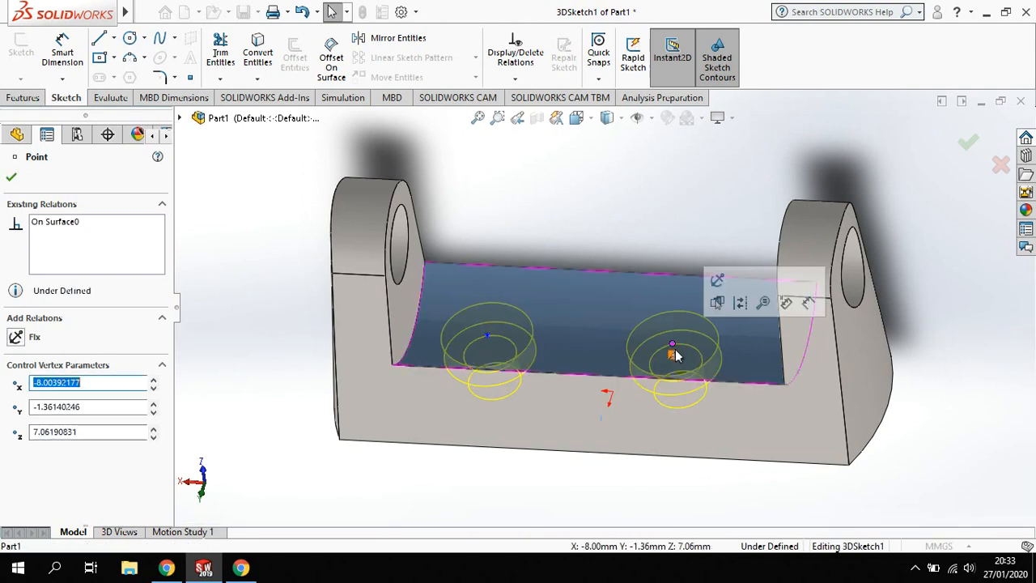
Join the two hole points with a centreline and give it an Along X relation.
left_click(114, 42)
left_click(162, 77)
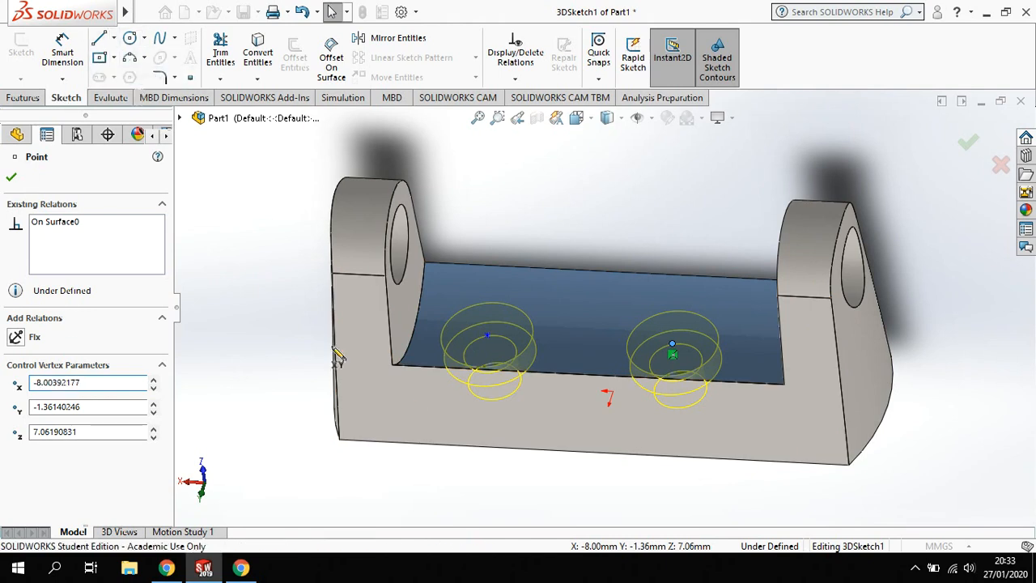
left_click(486, 334)
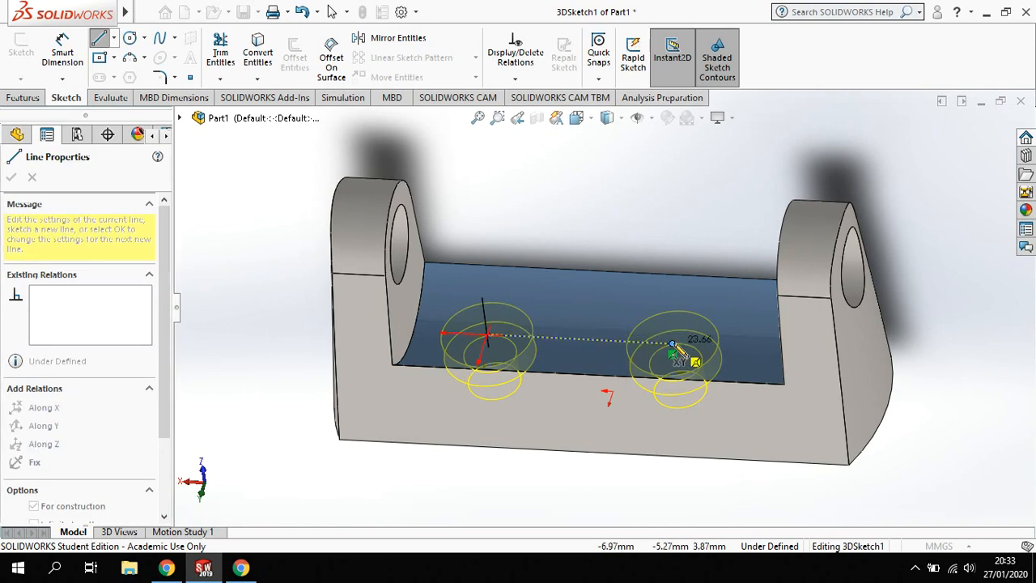
left_click(672, 344)
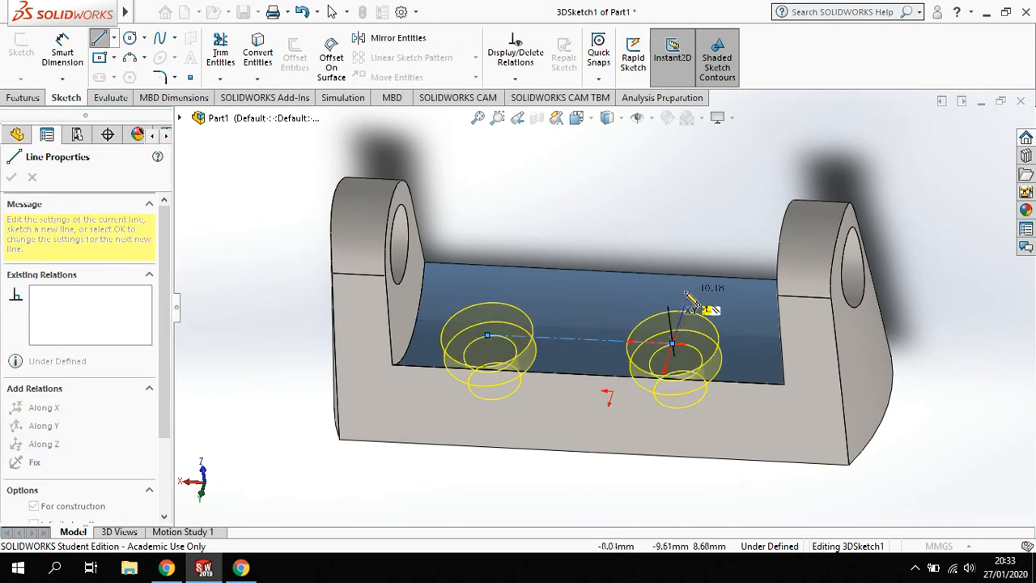
key("Escape")
left_click(562, 341)
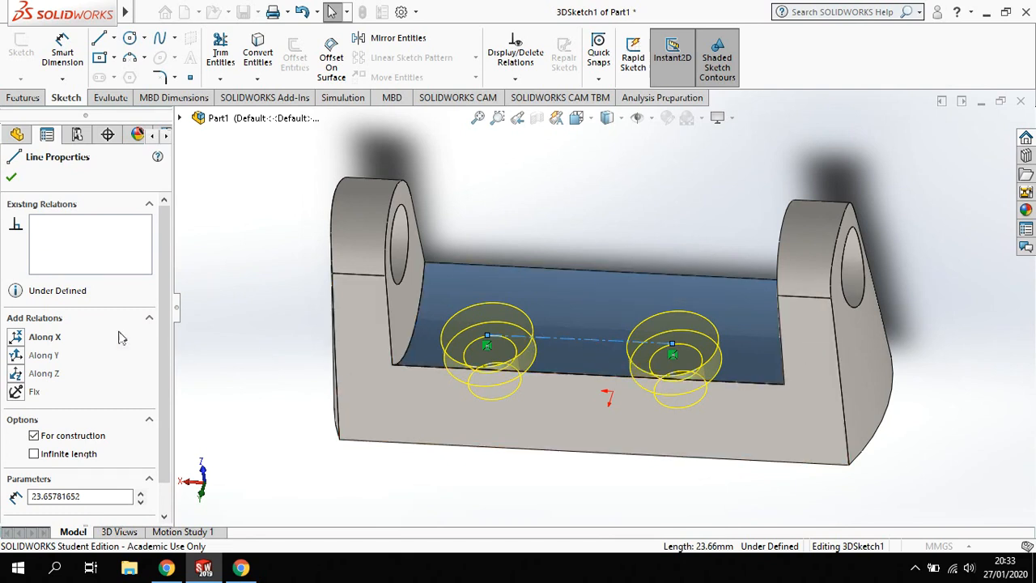
left_click(18, 338)
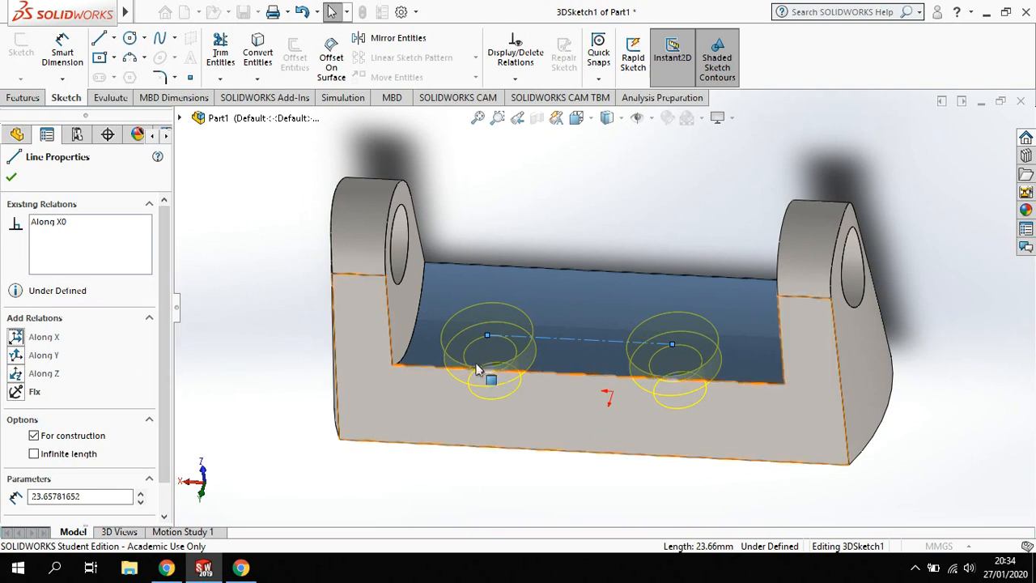
left_click(10, 179)
Draw a vertical centreline from the origin up to the line joining the two hole points.
middle_click_drag(582, 380, 613, 358)
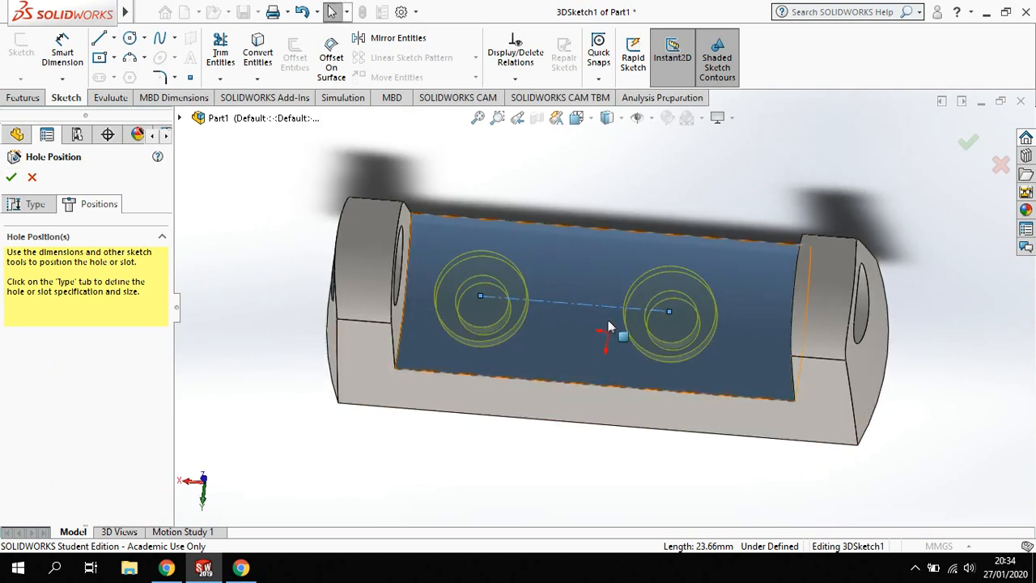
middle_click_drag(609, 309, 571, 210)
left_click(115, 38)
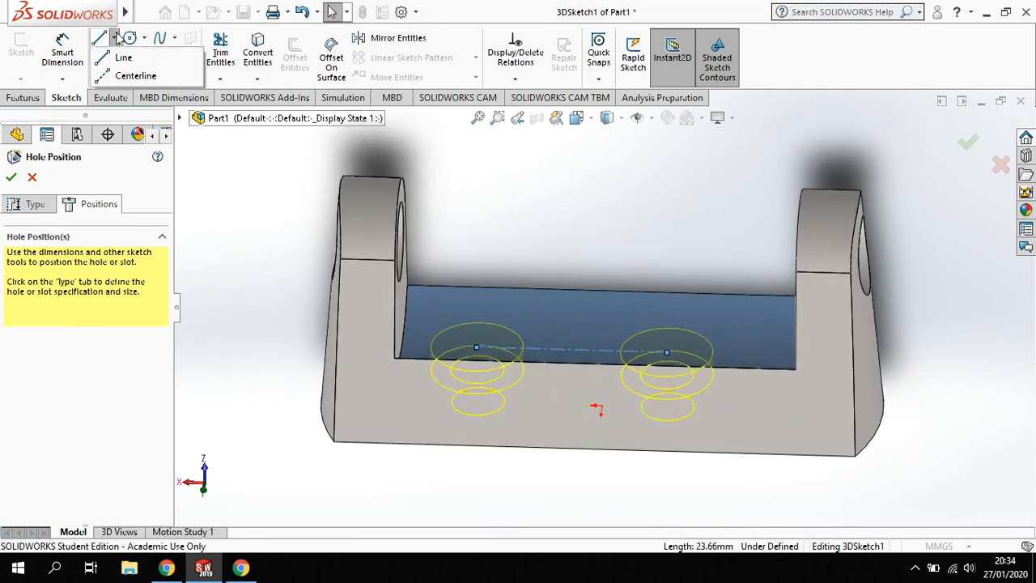
left_click(135, 75)
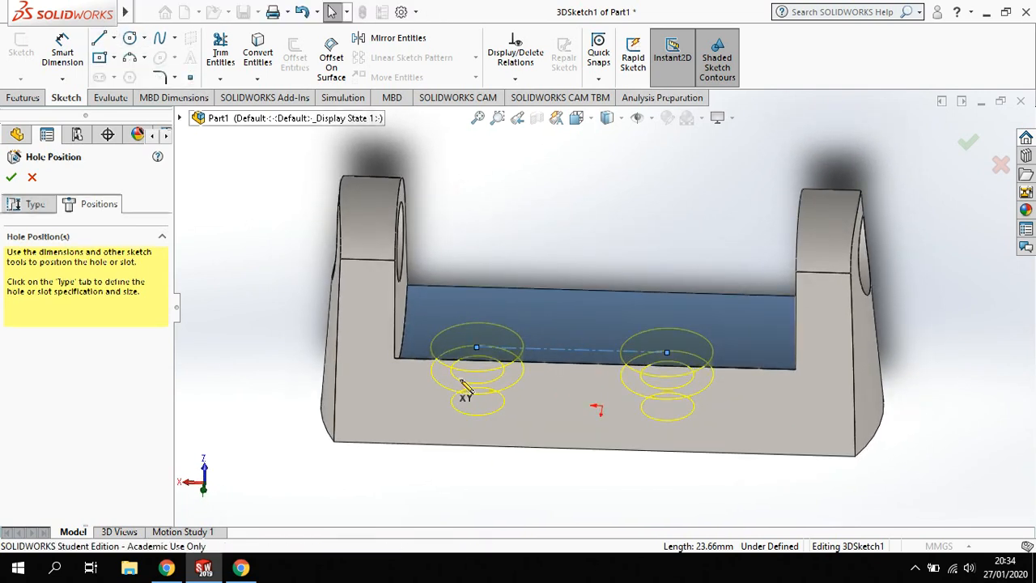
left_click(602, 406)
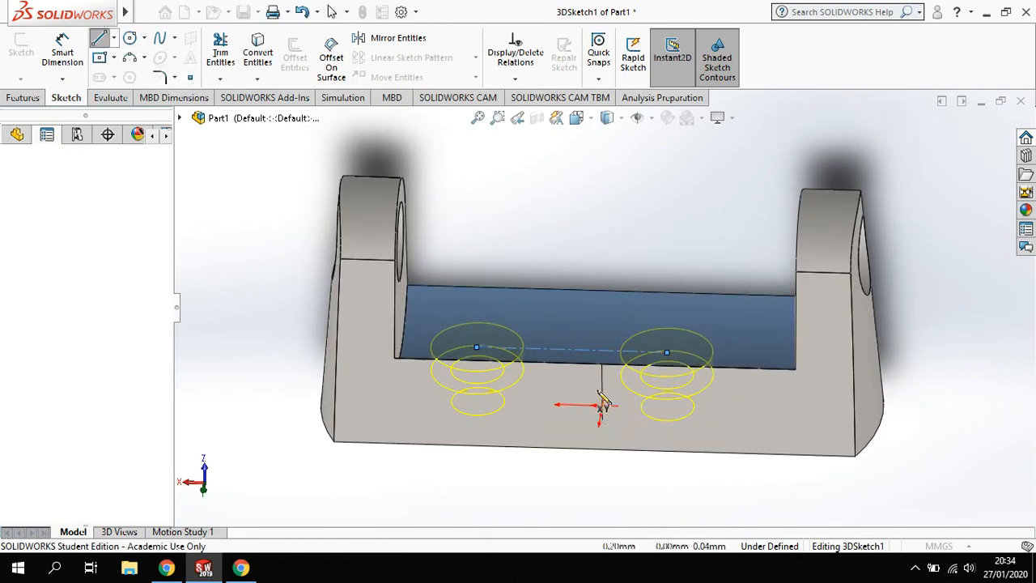
left_click(602, 352)
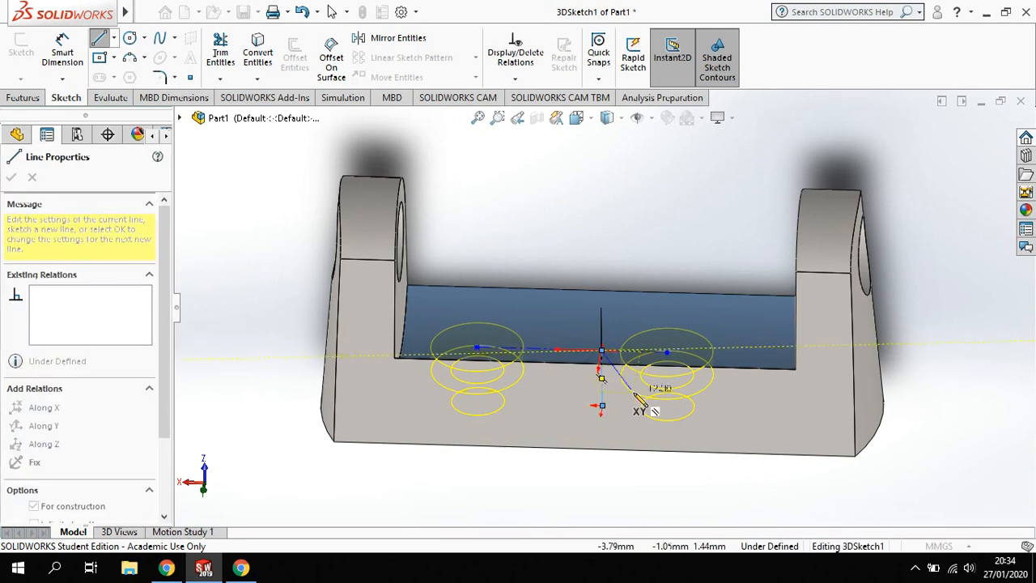
key("Escape")
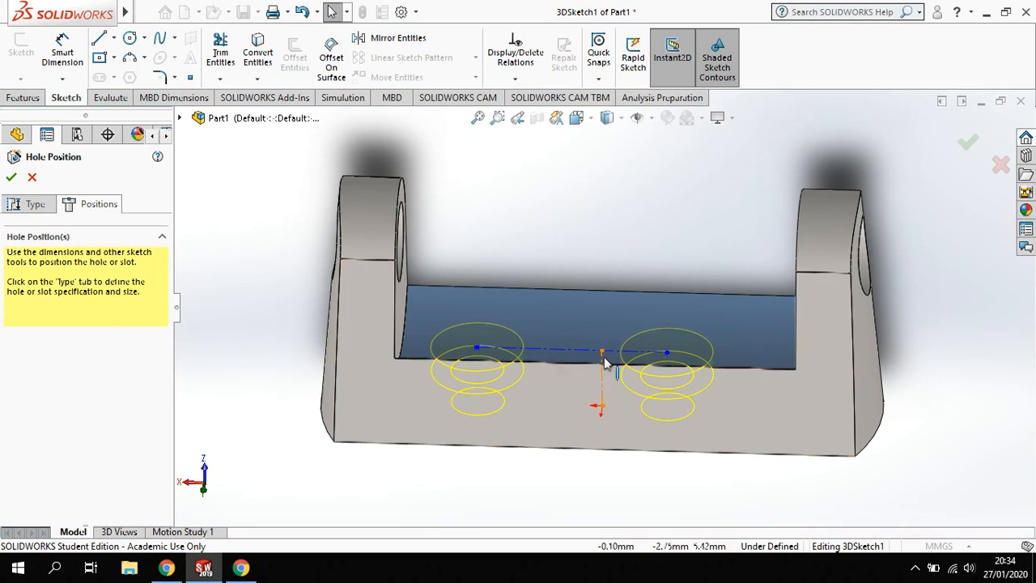
Add a Midpoint relation between the vertical centreline's upper endpoint and the line joining the hole points.
left_click(604, 377)
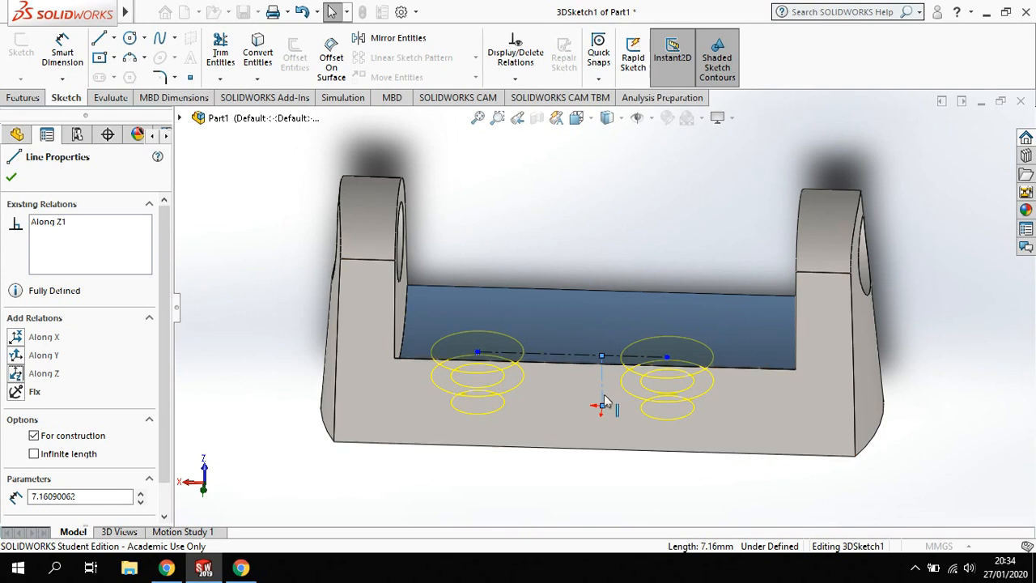
scroll(605, 402, "down", 2)
middle_click_drag(615, 392, 602, 299)
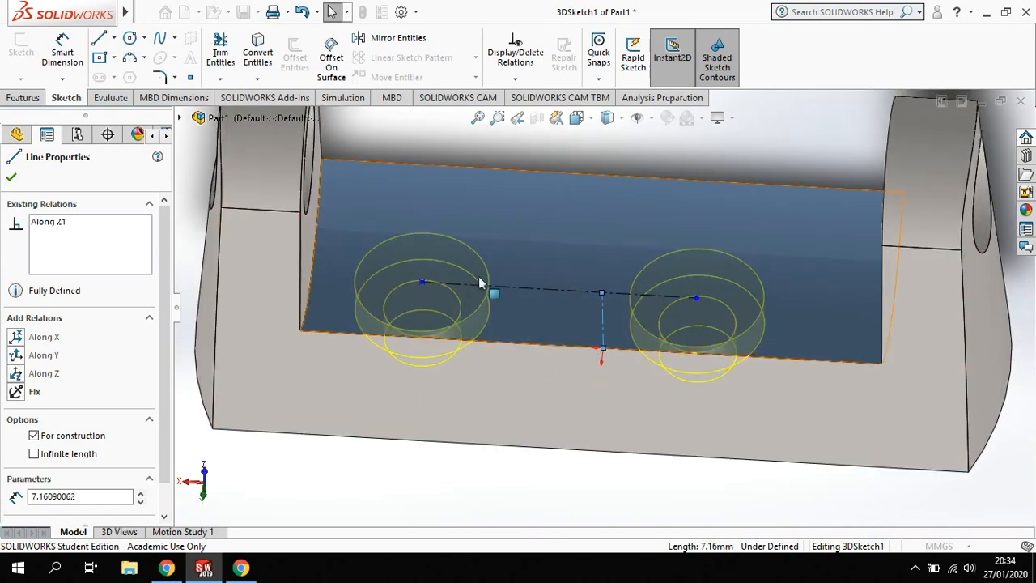
key("Escape")
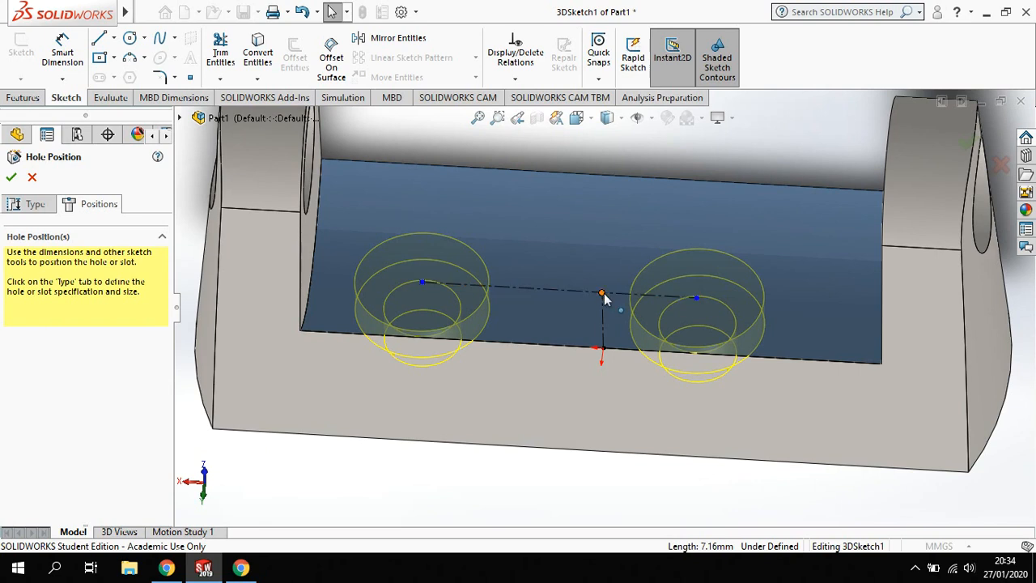
left_click(603, 294)
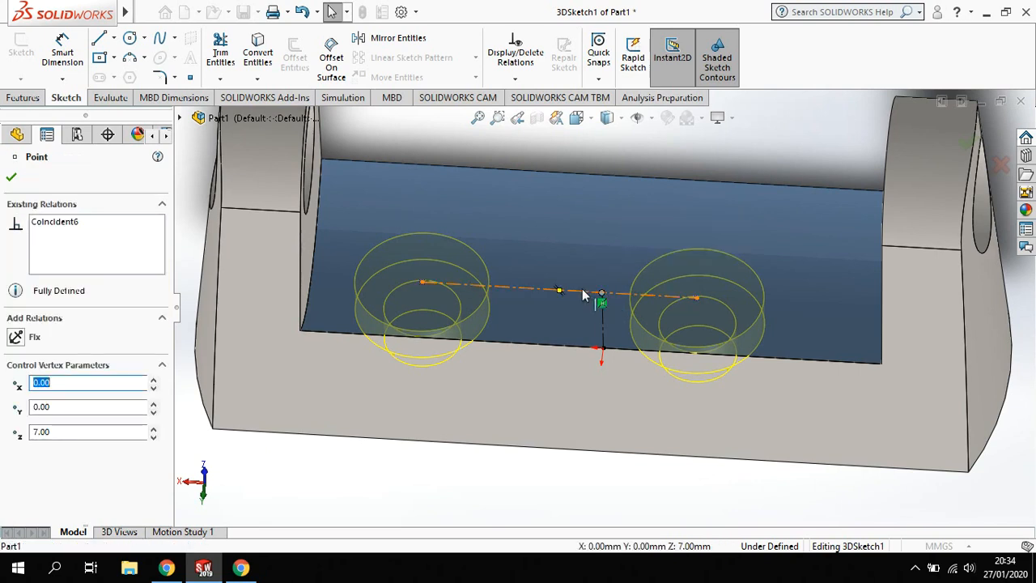
left_click(583, 291, "ctrl")
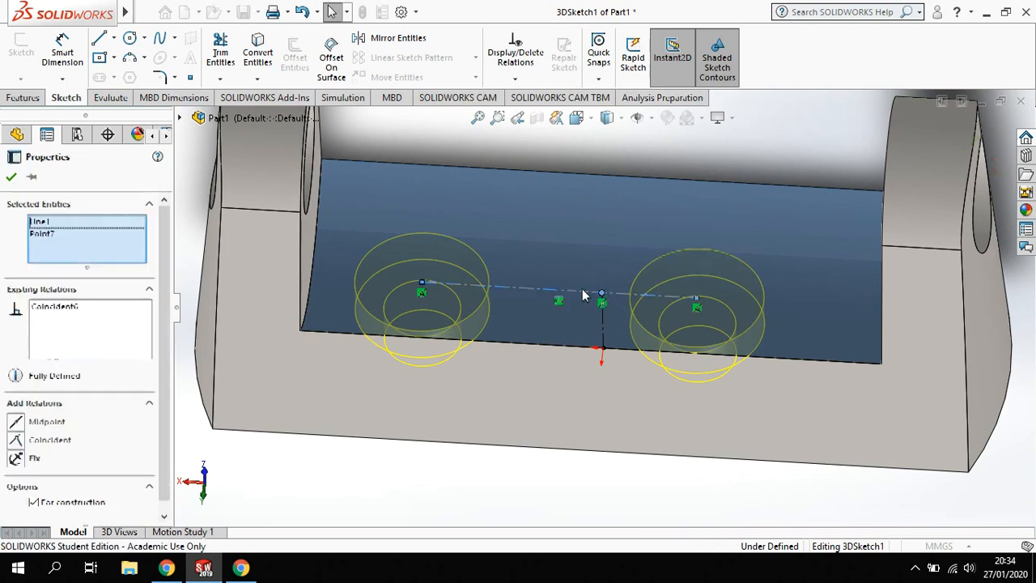
left_click(16, 424)
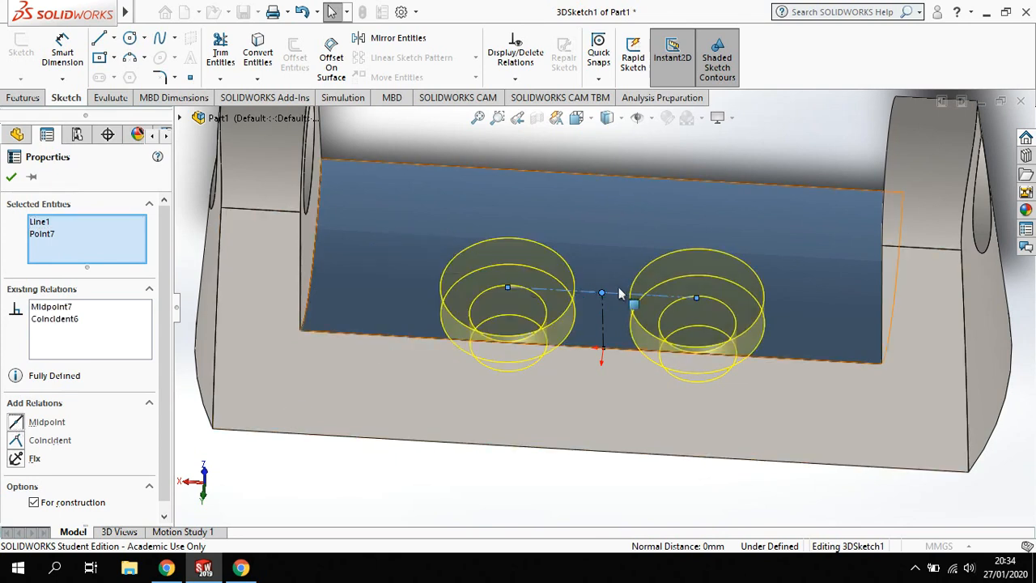
left_click(68, 52)
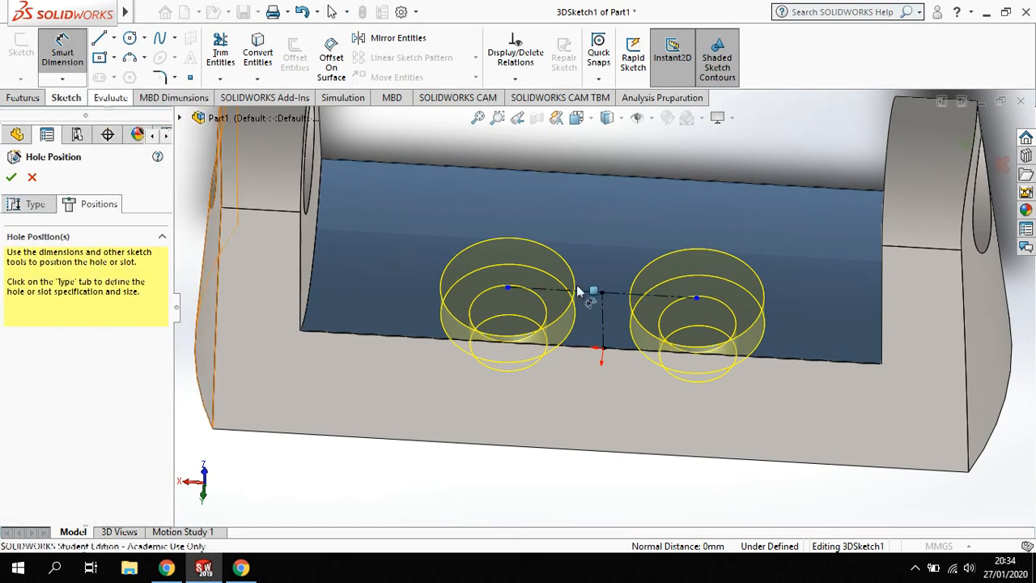
left_click(646, 299)
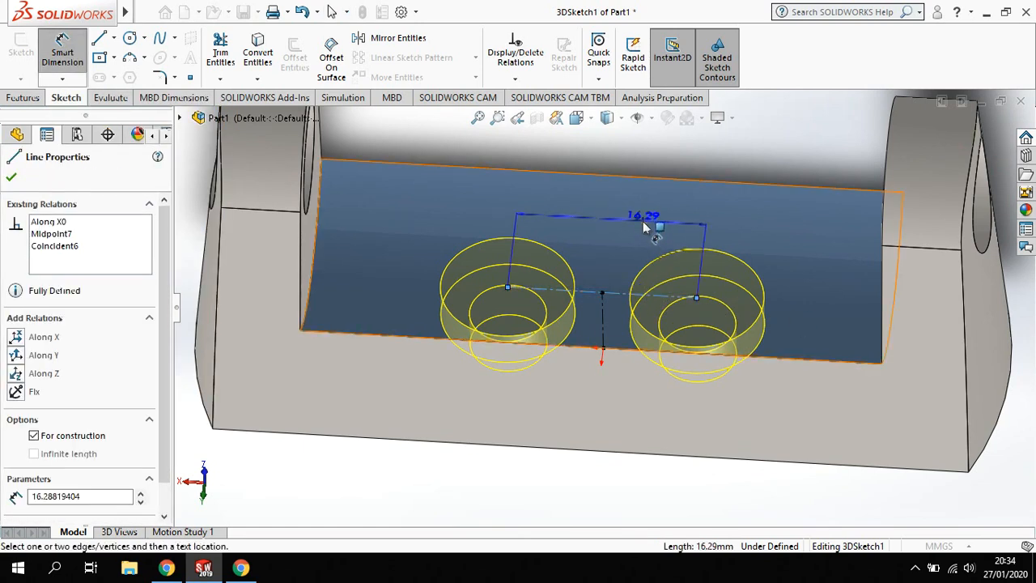
left_click(640, 217)
key("Escape")
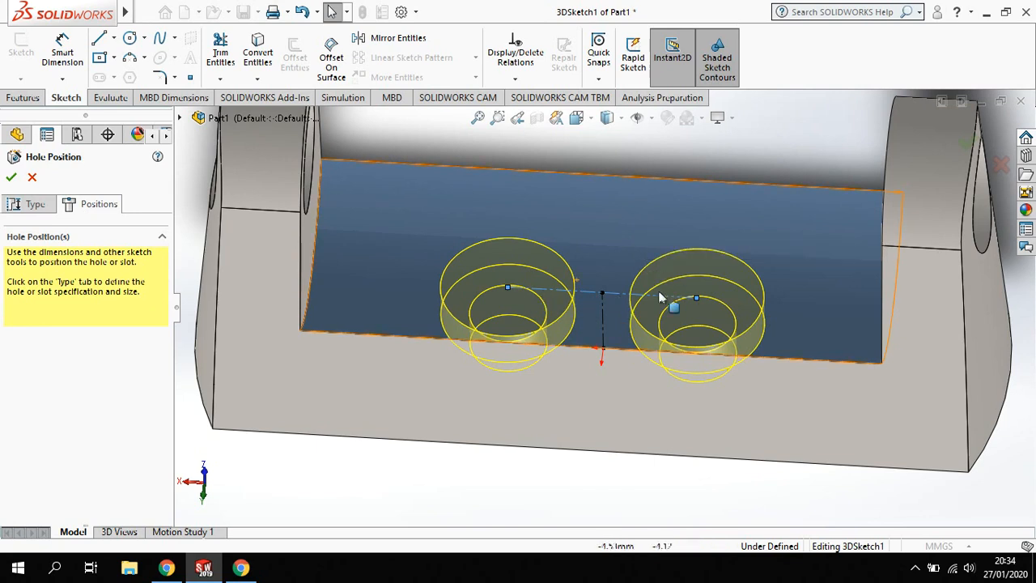
Dimension the centreline between the two hole points to 30 mm and accept the counterbore hole positions.
left_click(63, 52)
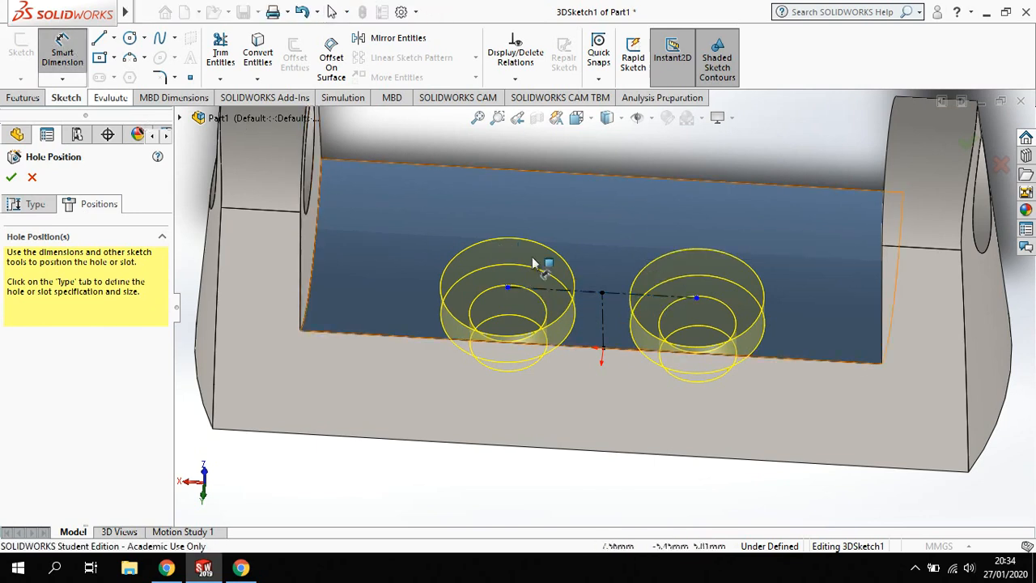
left_click(647, 297)
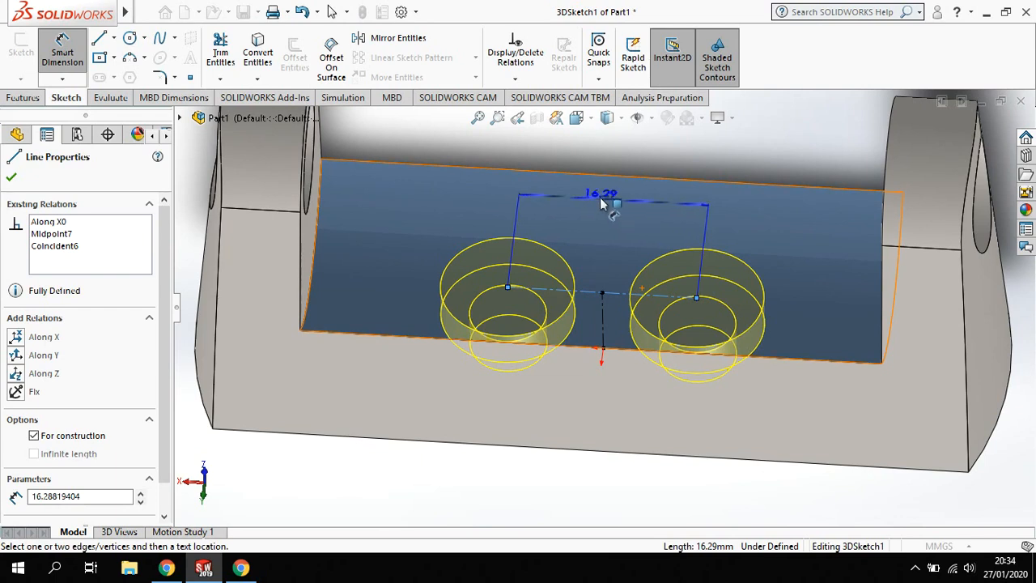
left_click(601, 200)
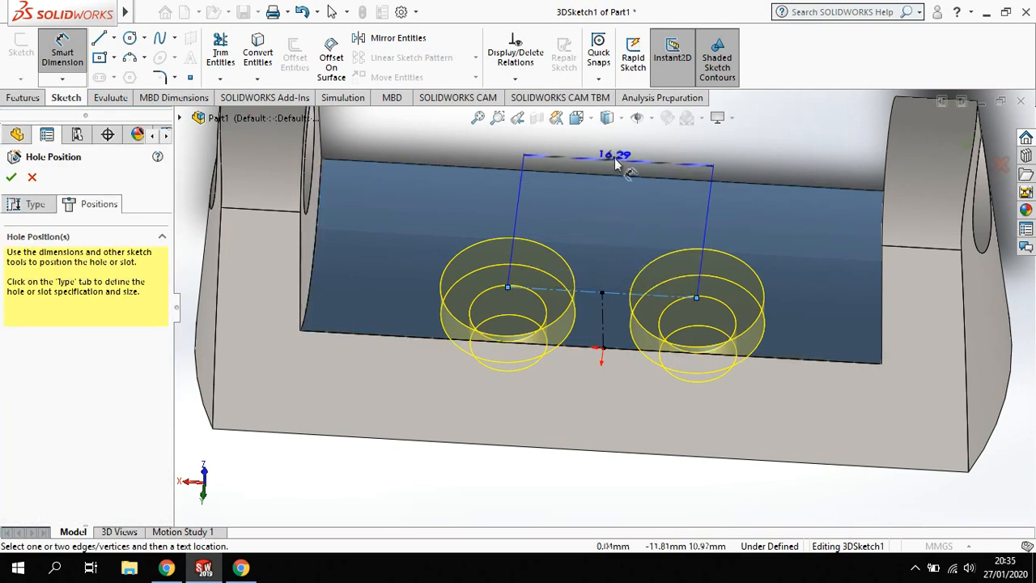
left_click(614, 159)
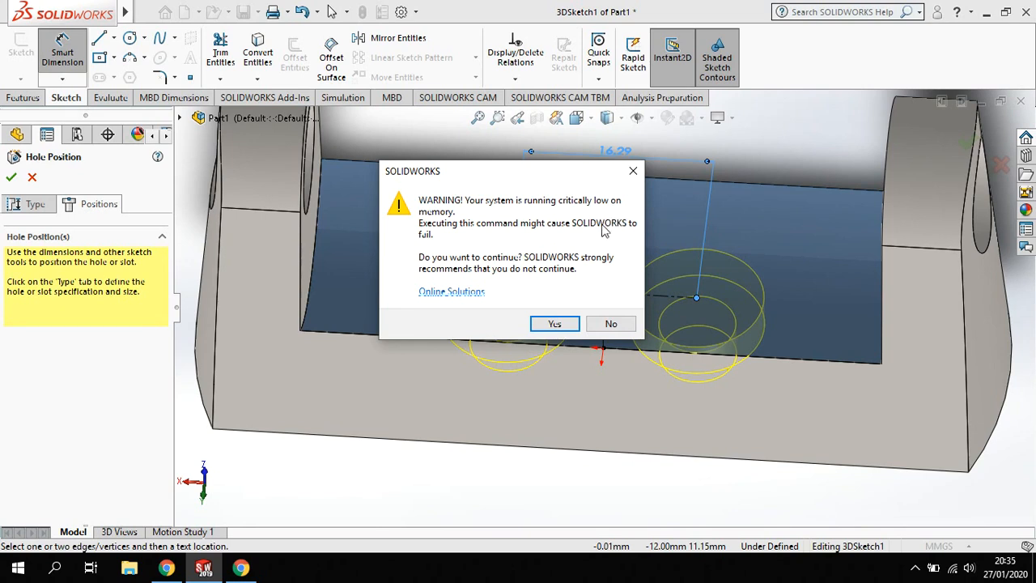
left_click(555, 324)
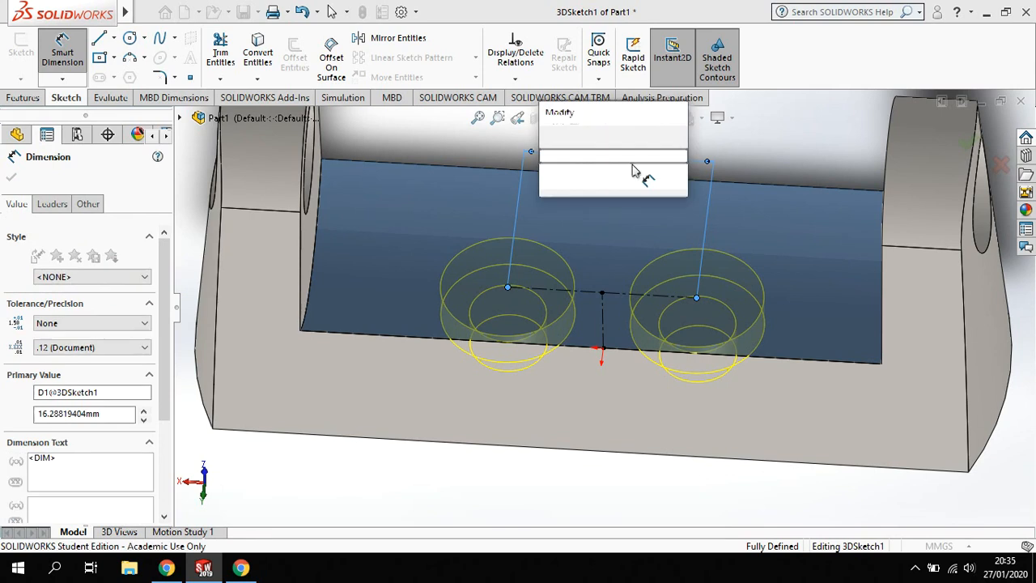
type("30")
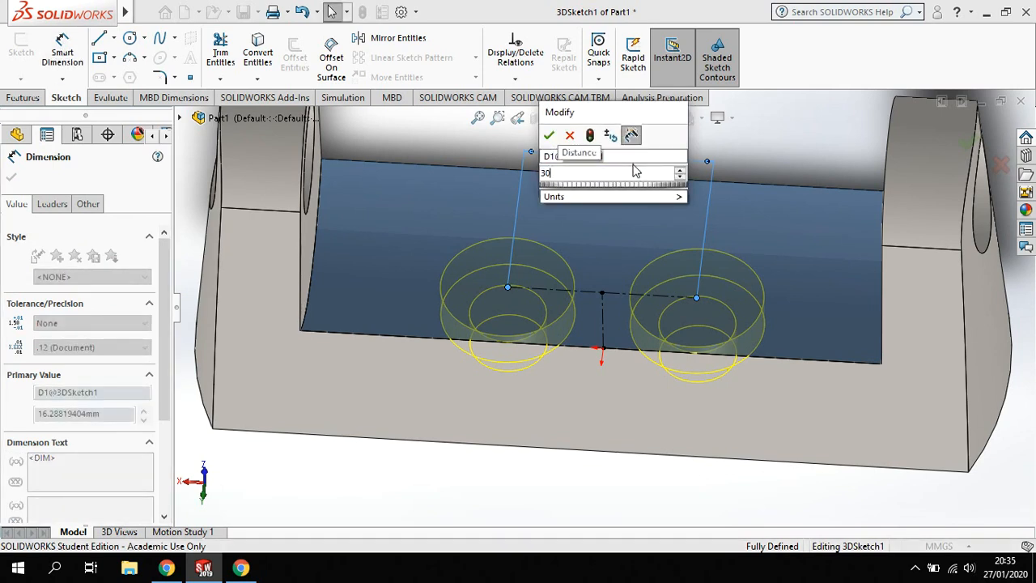
key("Return")
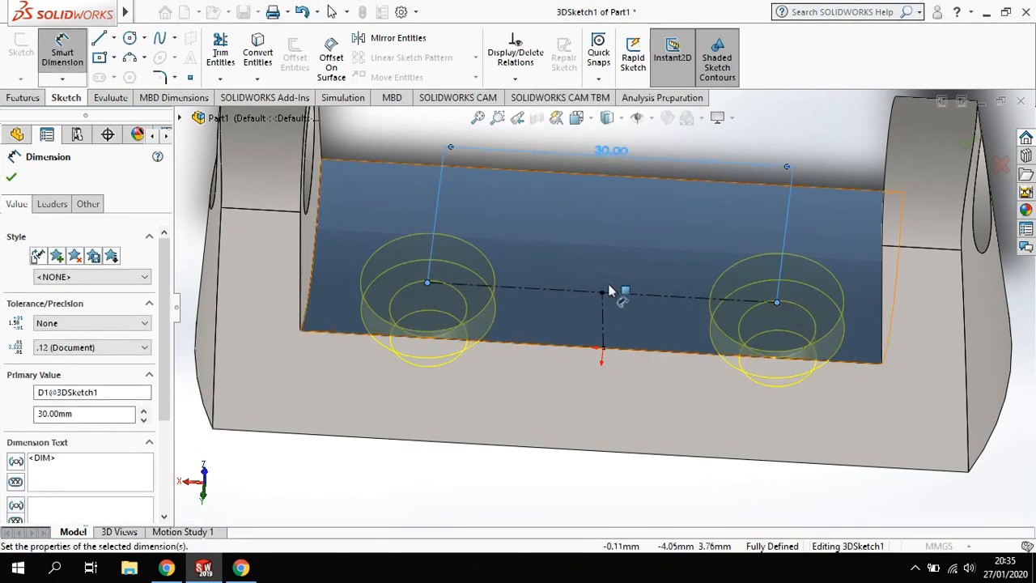
middle_click_drag(605, 451, 635, 390)
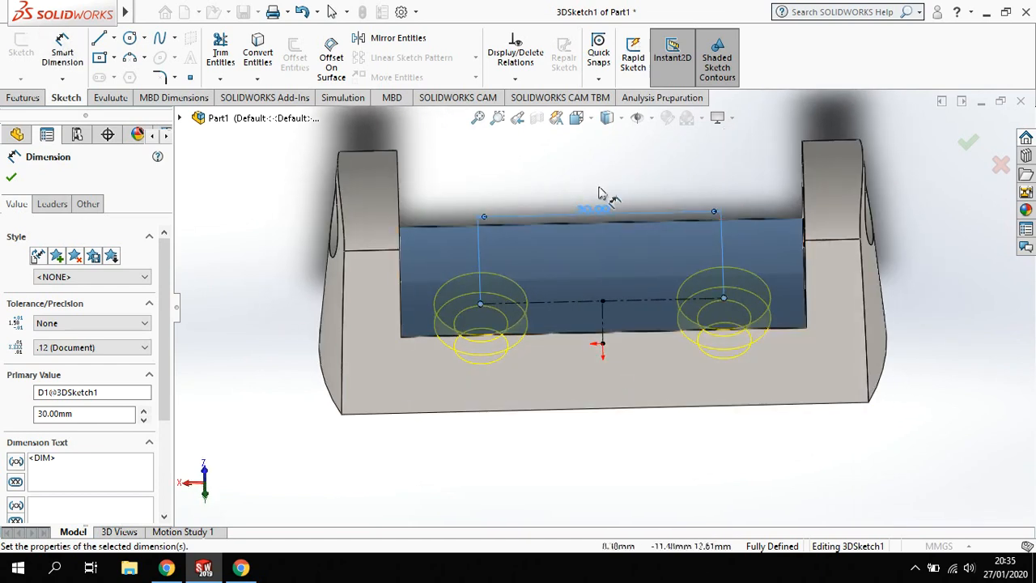
left_click(970, 143)
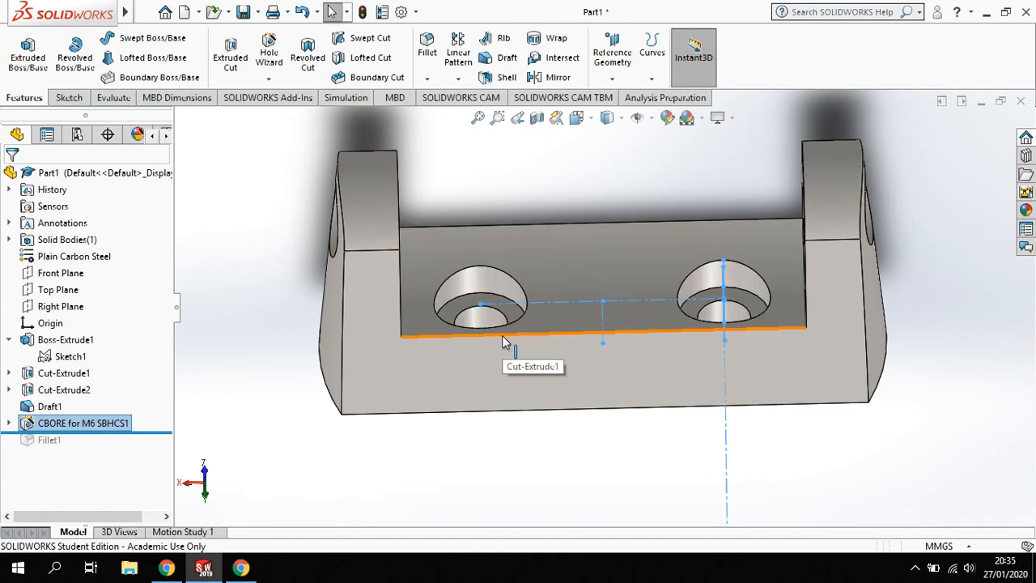
Examine the two new counterbores and the inner faces of the bracket's lugs from several angles.
middle_click_drag(590, 443, 623, 371)
scroll(870, 267, "down", 1)
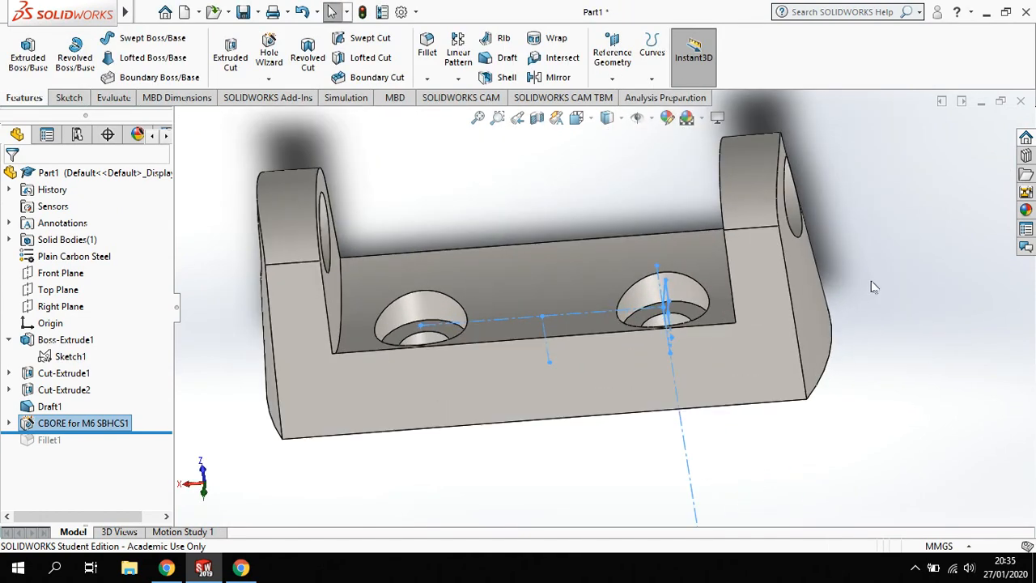
left_click(872, 283)
middle_click_drag(761, 378, 726, 417)
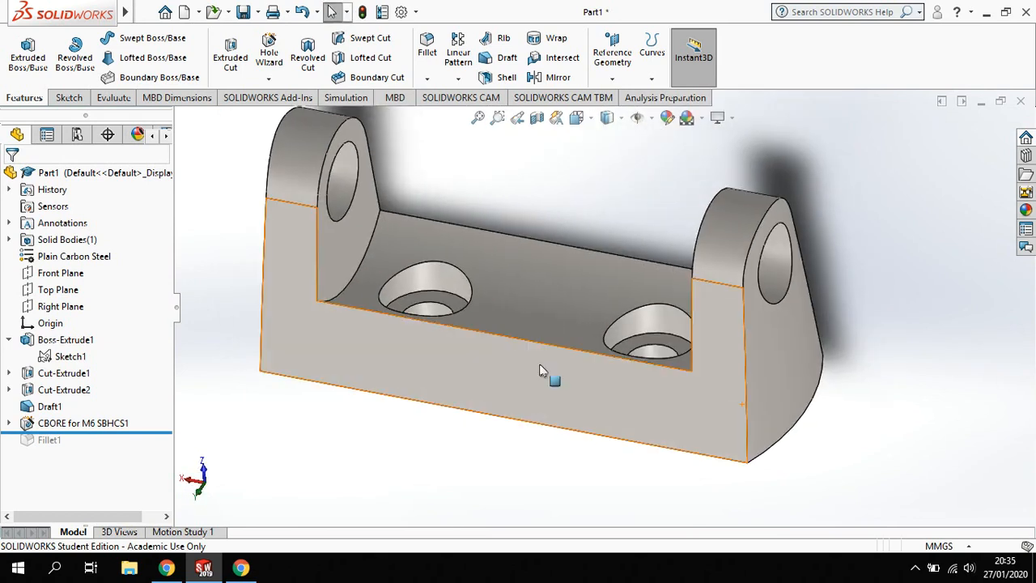
scroll(497, 332, "up", 2)
scroll(510, 335, "down", 4)
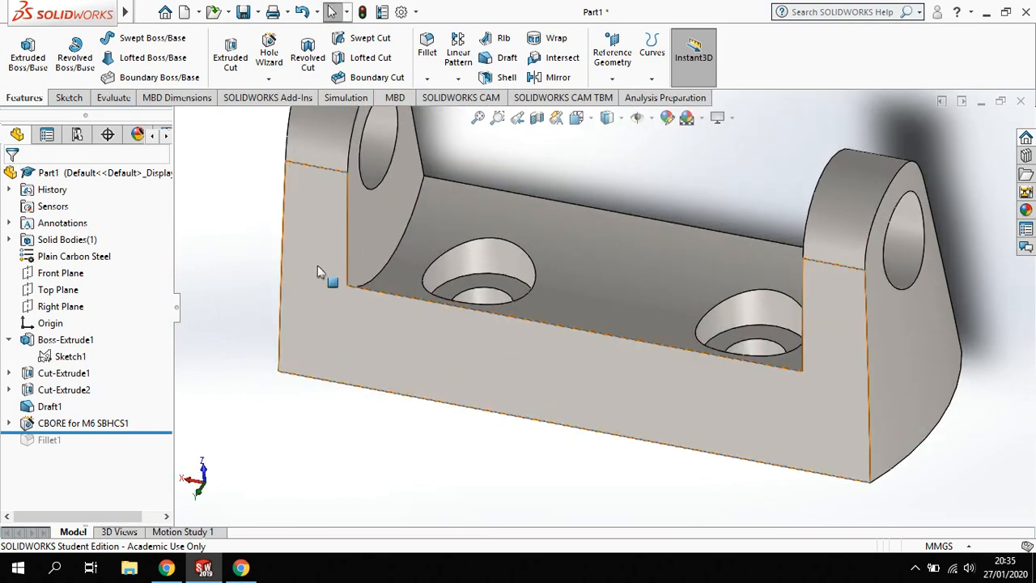
scroll(395, 214, "up", 2)
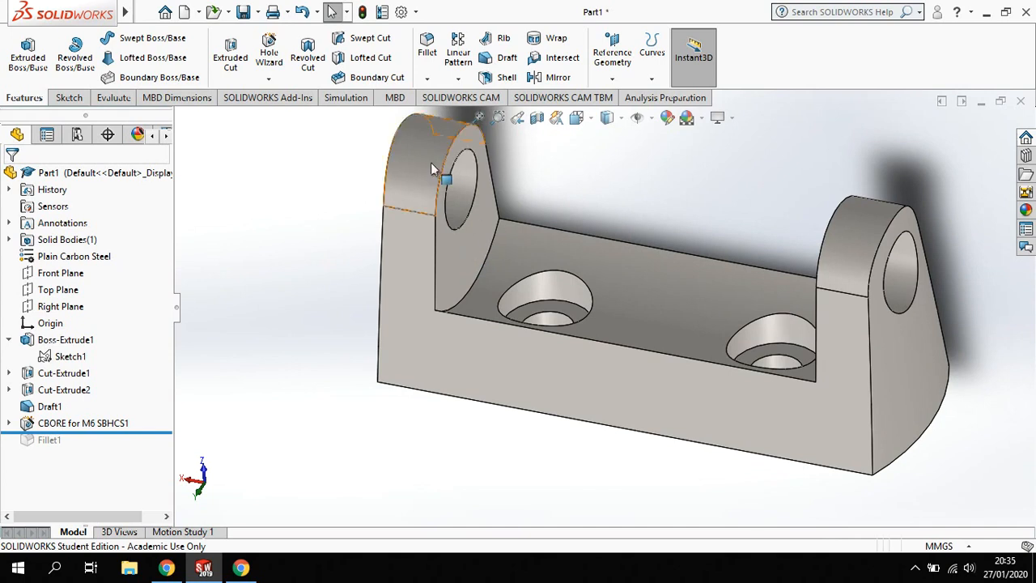
middle_click_drag(472, 261, 484, 169)
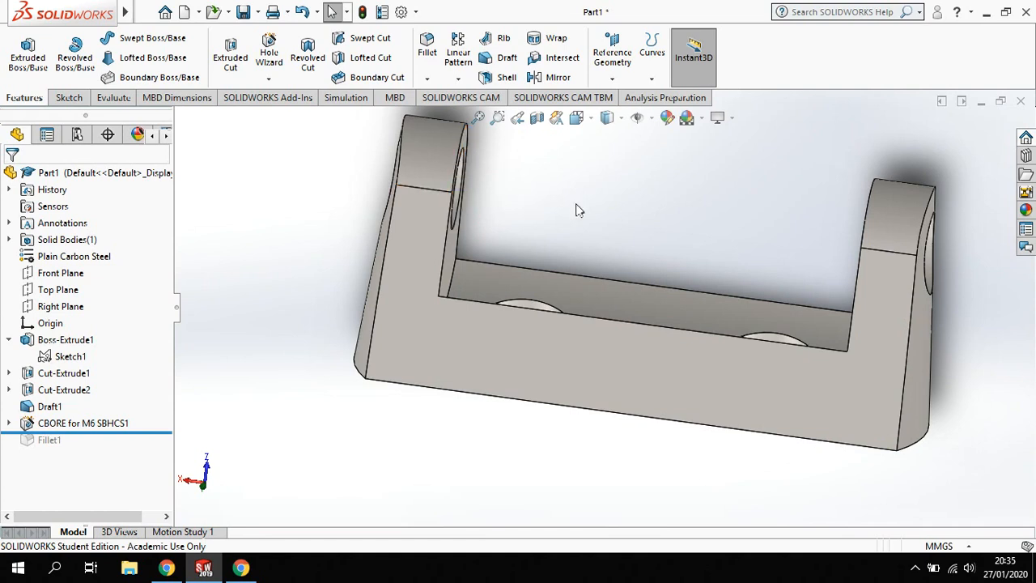
middle_click_drag(455, 186, 351, 294)
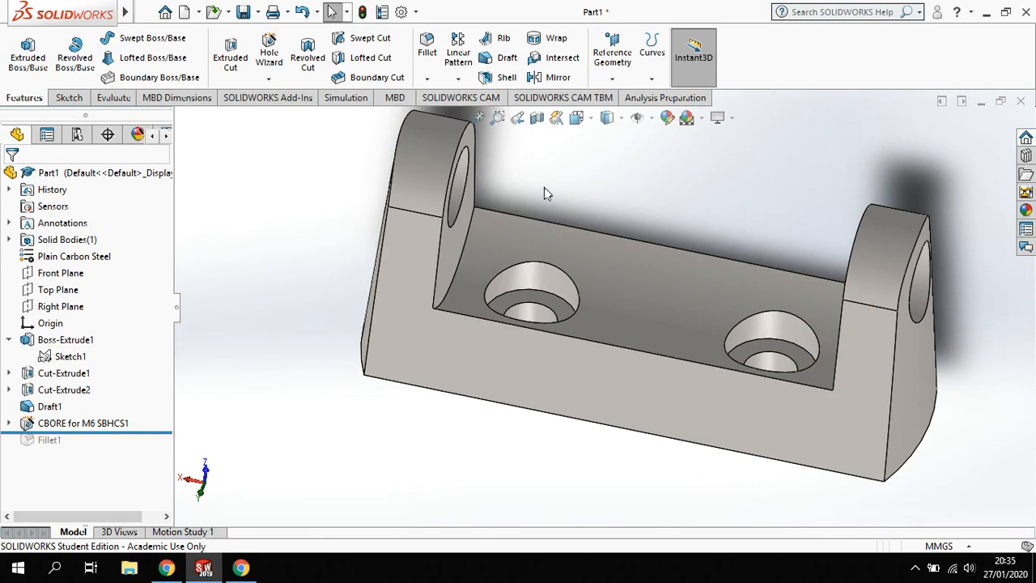
scroll(508, 232, "up", 3)
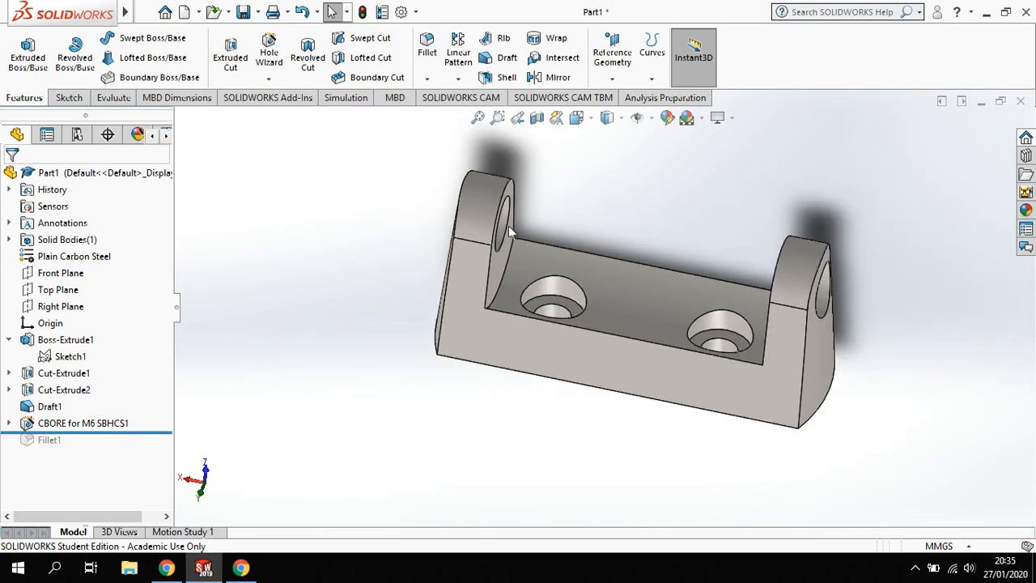
Show the temporary axes of the bracket's cylindrical features.
left_click(651, 118)
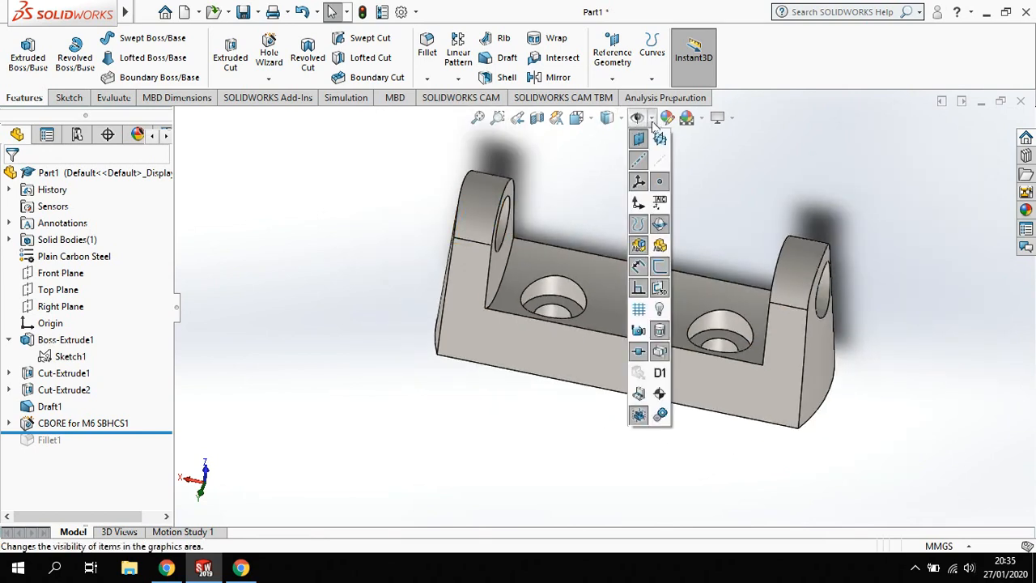
left_click(666, 165)
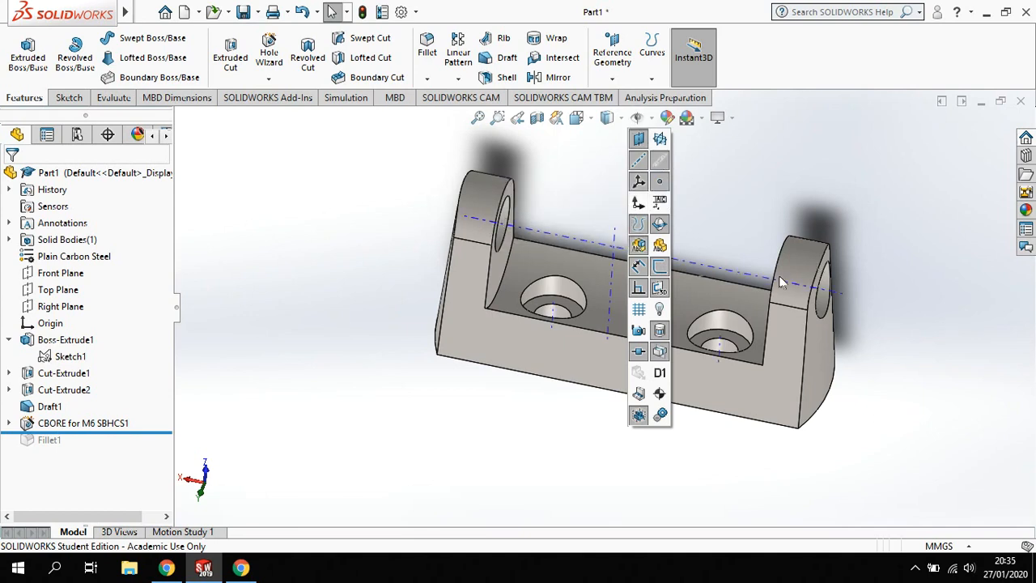
middle_click_drag(341, 332, 331, 310)
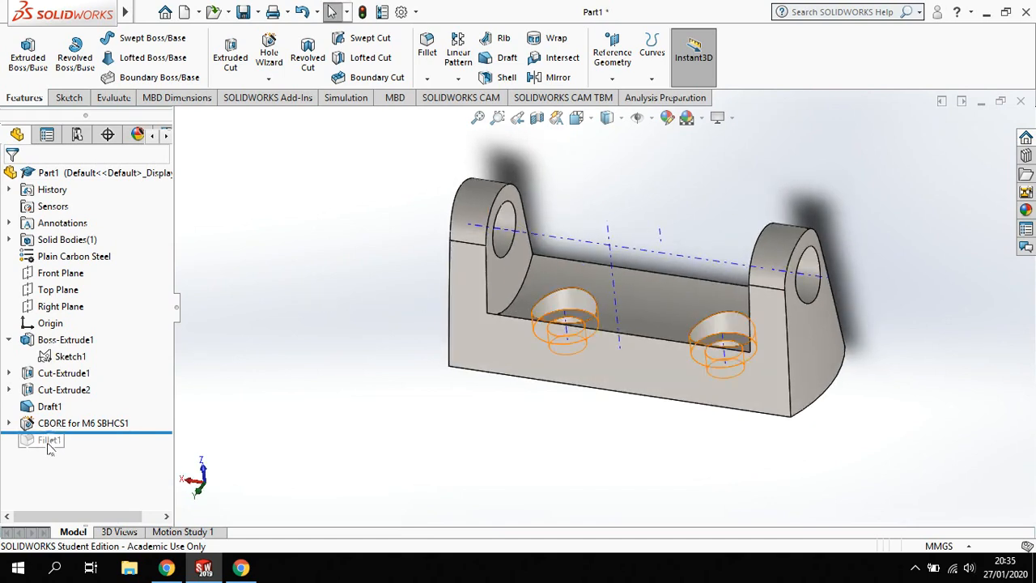
Create a reference plane parallel to the Front Plane and coincident with the axis through the lug bores.
left_click(59, 276)
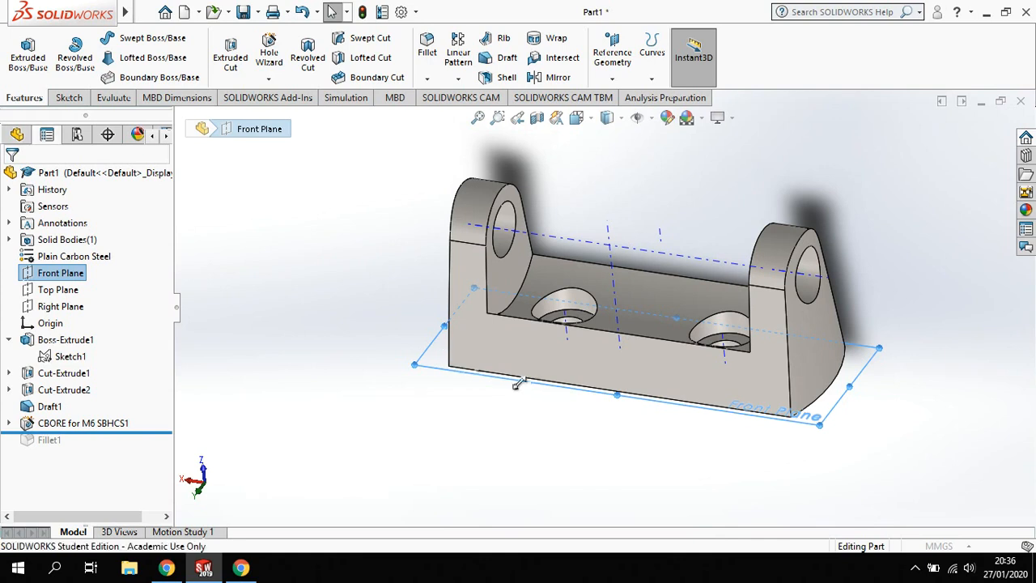
left_click_drag(463, 354, 463, 355, "ctrl")
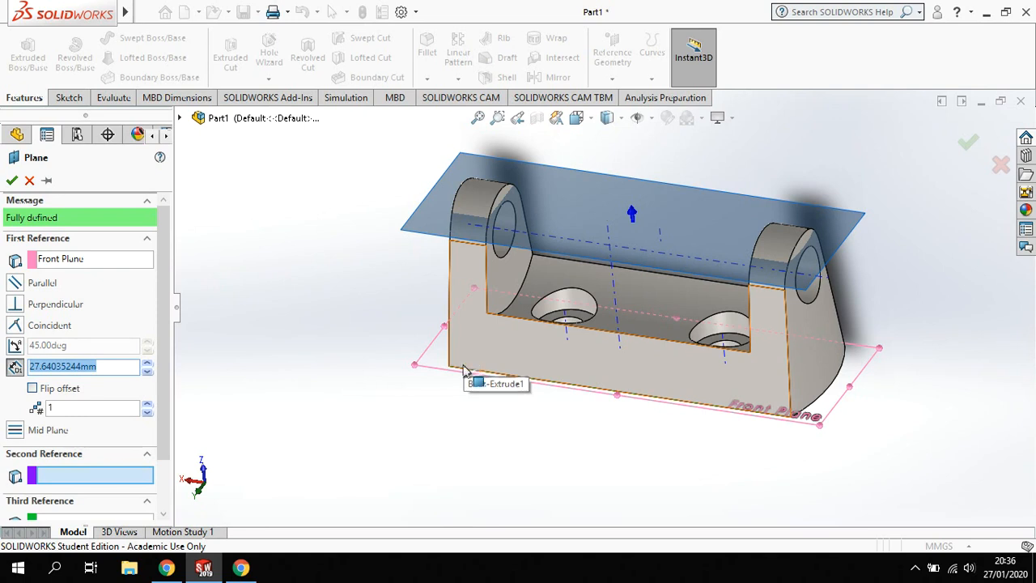
left_click(519, 236)
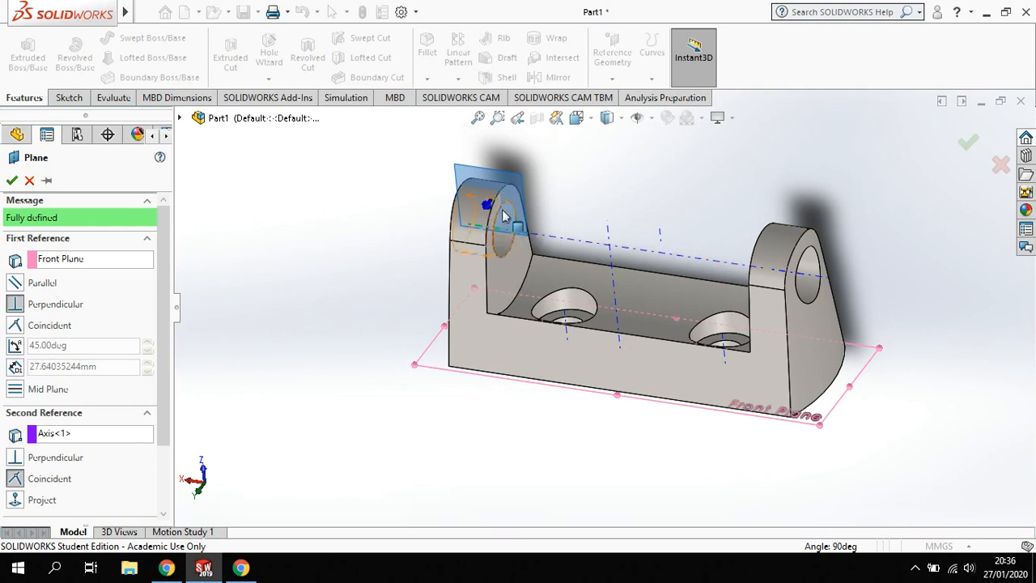
left_click(15, 284)
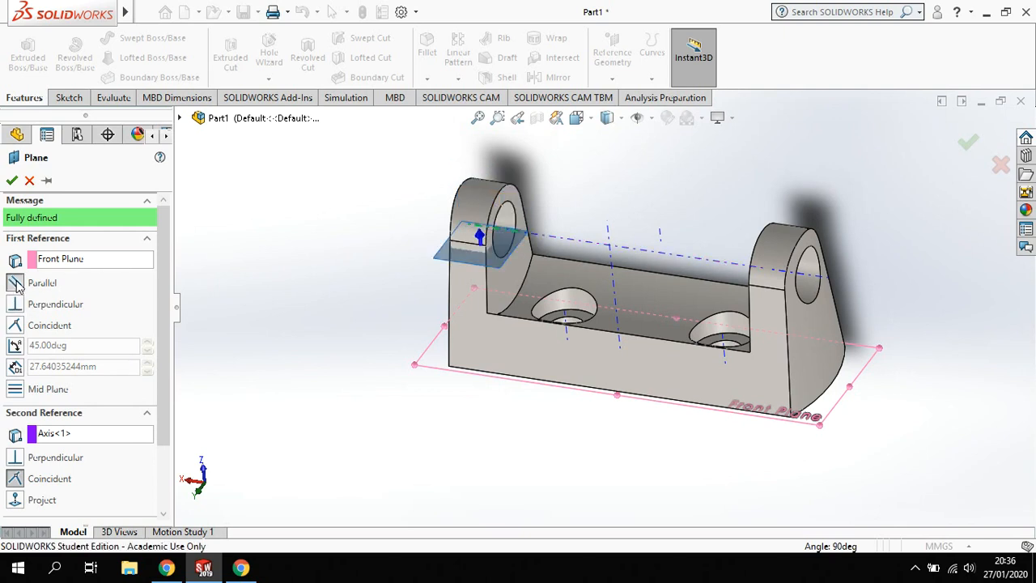
left_click(12, 180)
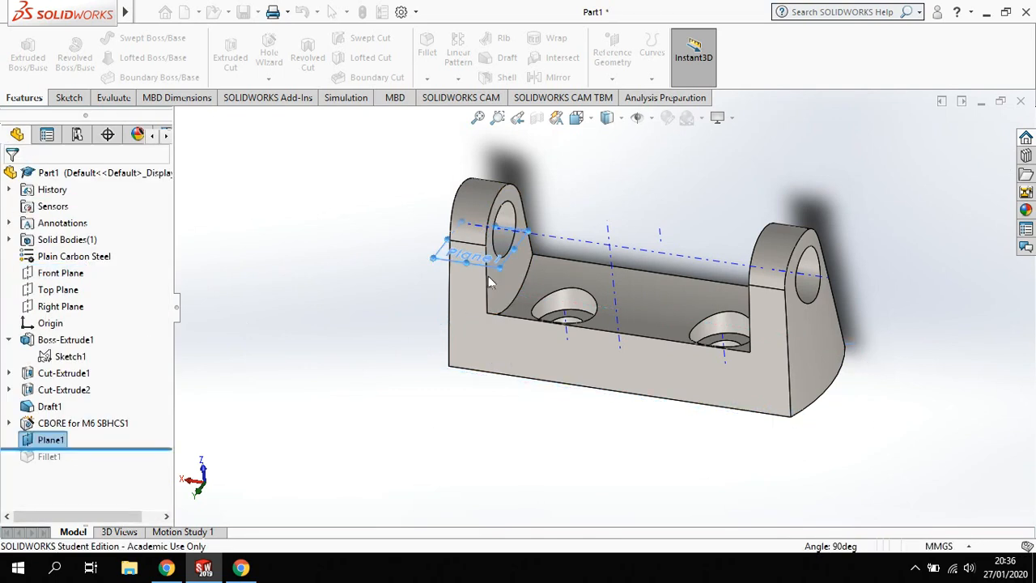
Enlarge the displayed outline of the new reference plane so it extends beyond the bracket on all sides.
left_click_drag(500, 270, 945, 270)
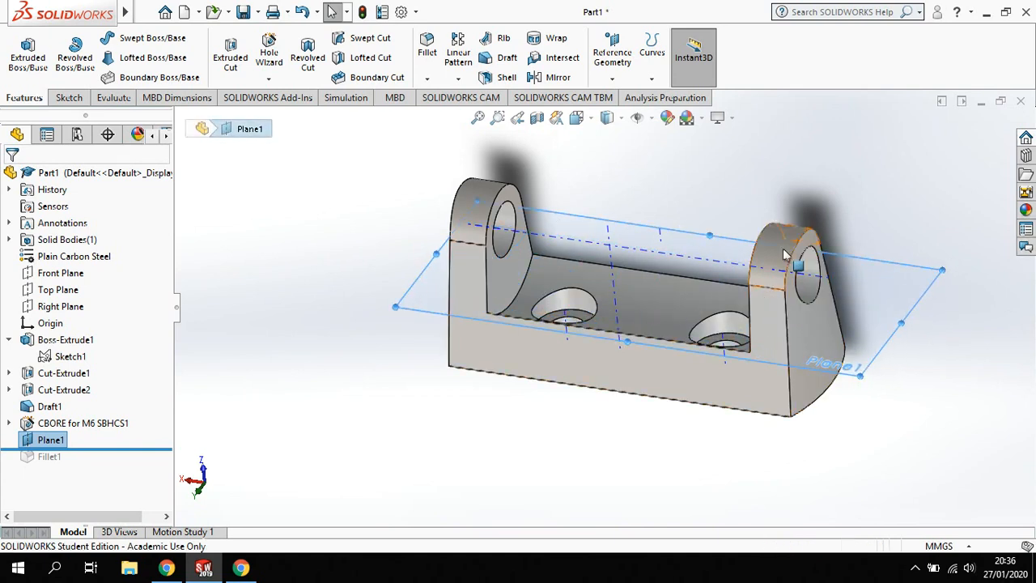
middle_click_drag(679, 307, 748, 227)
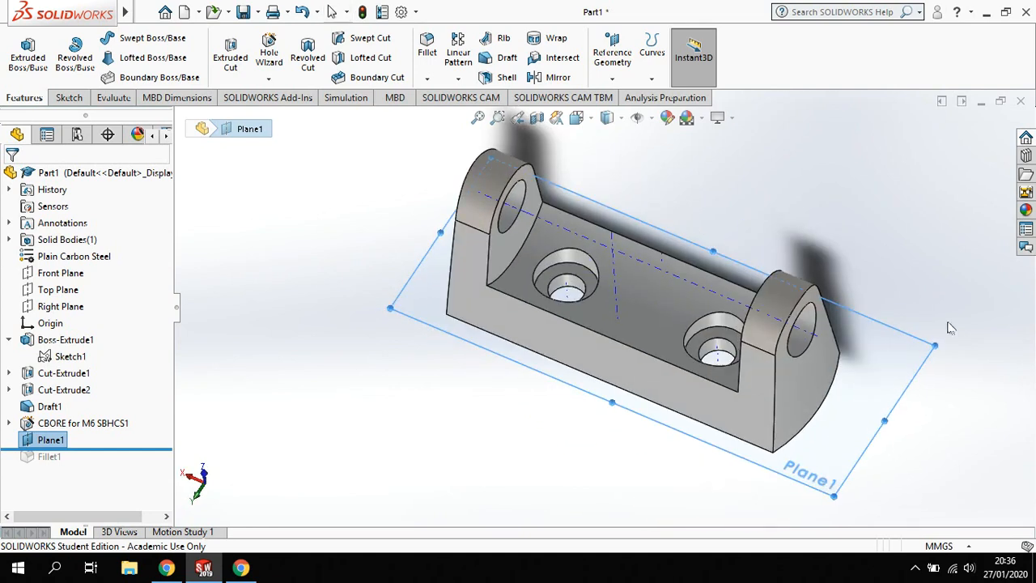
left_click_drag(941, 347, 919, 296)
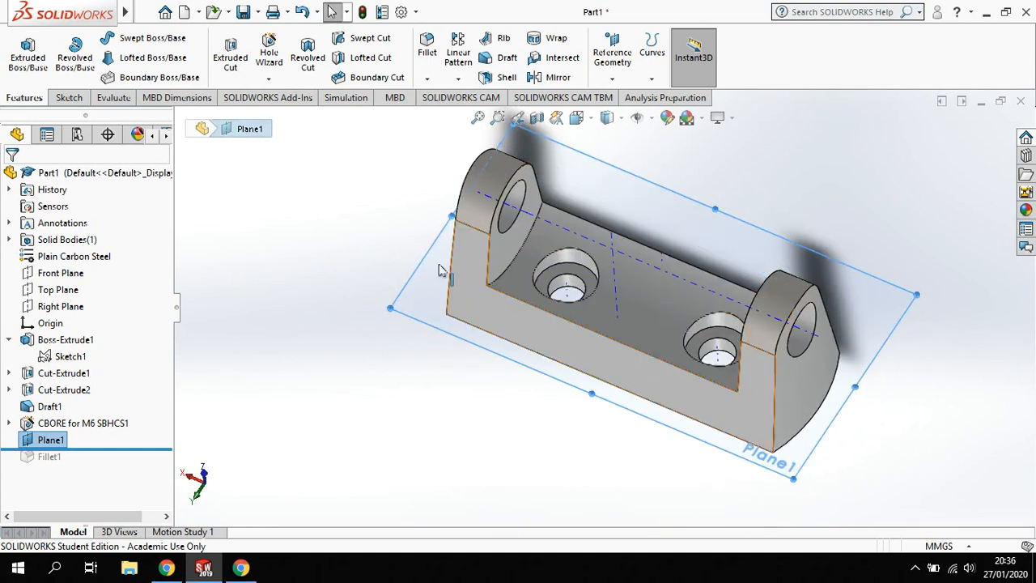
left_click_drag(451, 216, 432, 207)
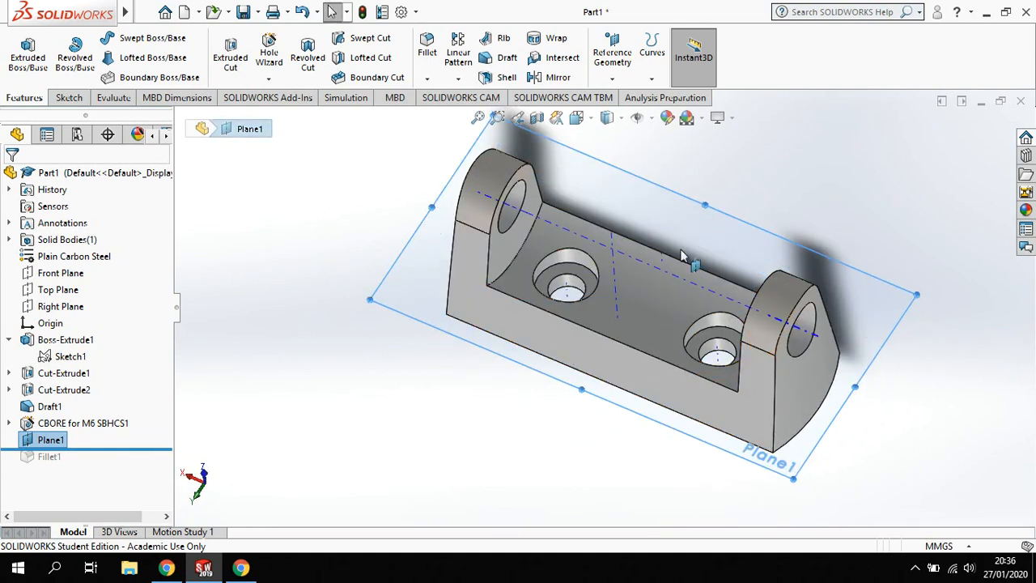
middle_click_drag(463, 351, 400, 296)
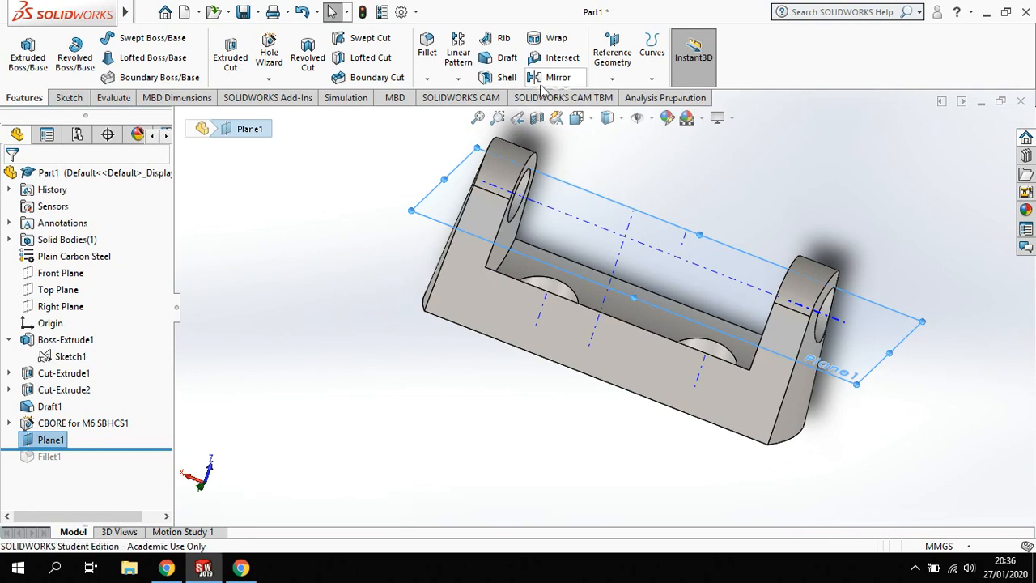
Apply an 8° draft to the inner faces of both lugs, using Plane1 as the neutral plane.
left_click(507, 60)
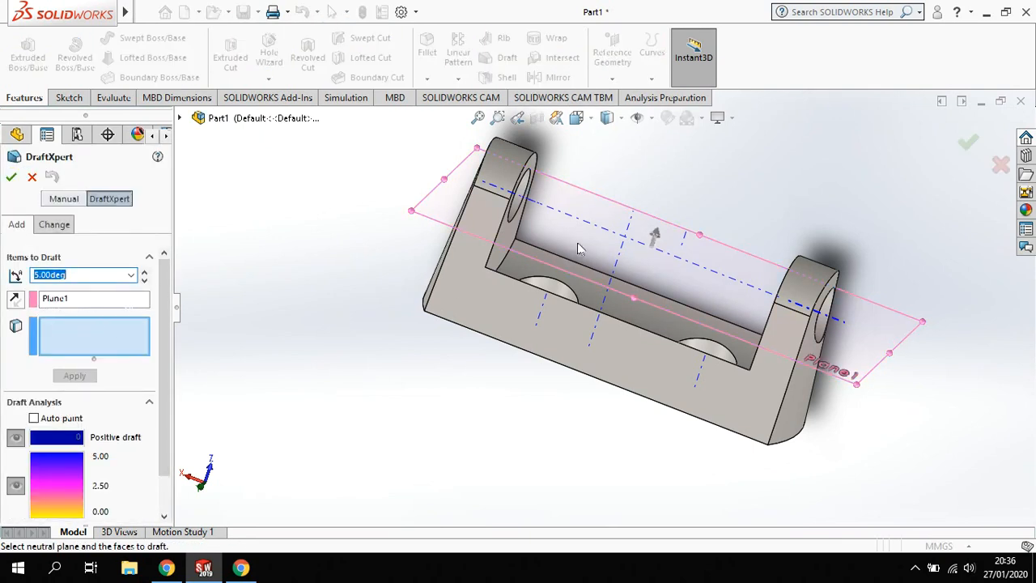
middle_click_drag(647, 279, 654, 232)
left_click(90, 276)
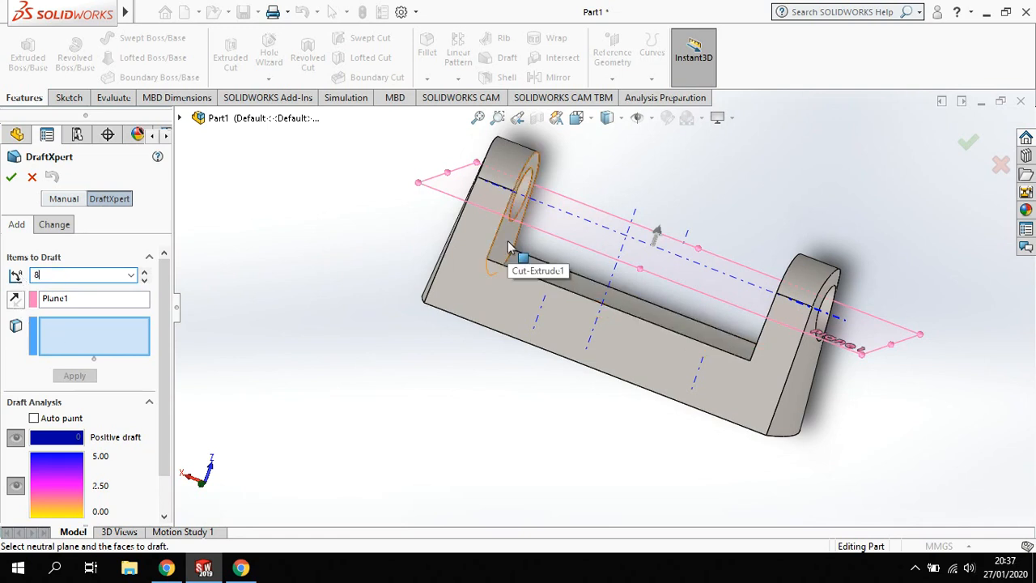
left_click(508, 245)
middle_click_drag(548, 272, 583, 250)
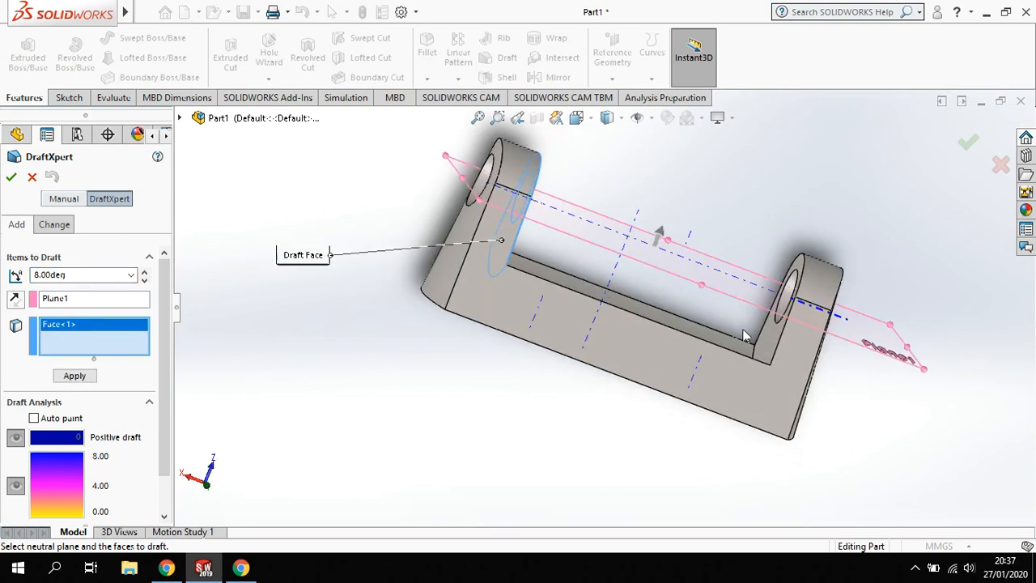
left_click(771, 343)
middle_click_drag(580, 380, 547, 365)
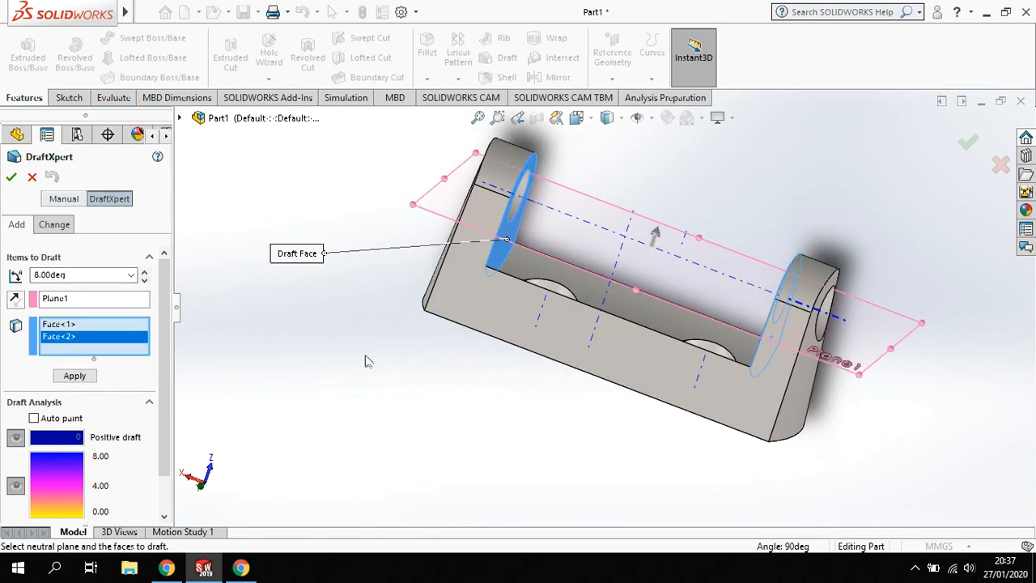
left_click(79, 376)
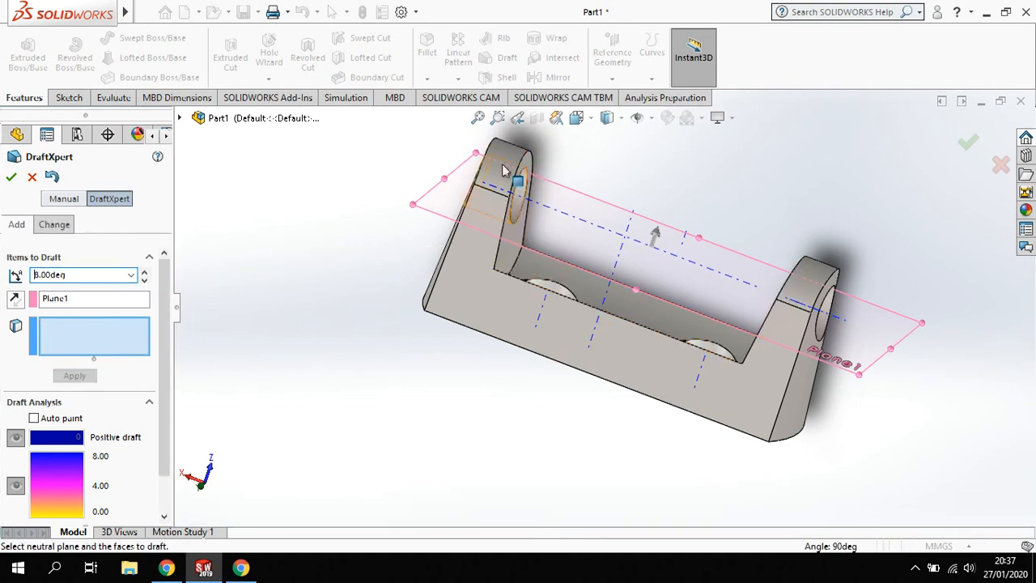
middle_click_drag(497, 318, 777, 307)
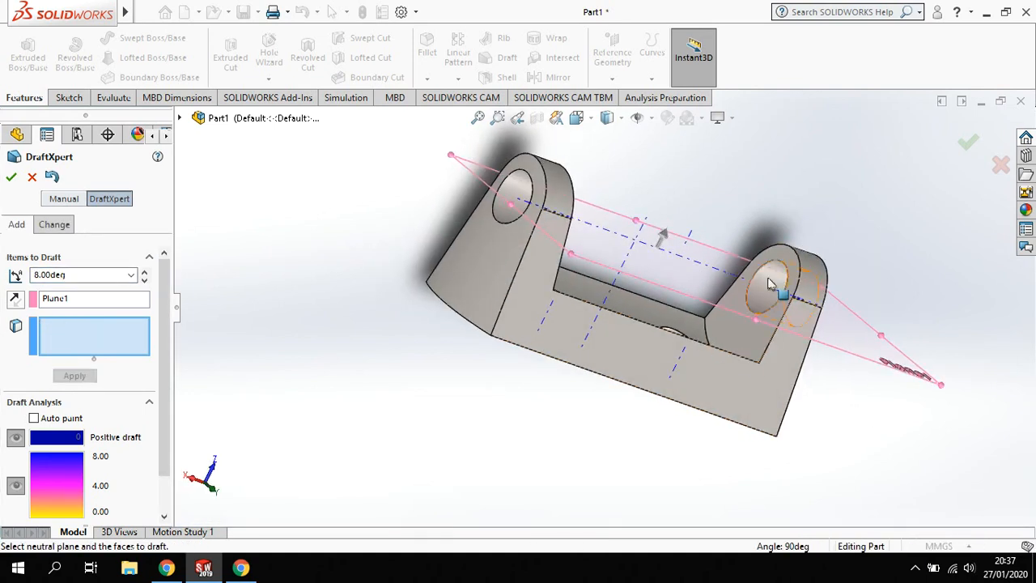
Accept the lug draft and hide Plane1 and the temporary axes.
middle_click_drag(607, 320, 564, 310)
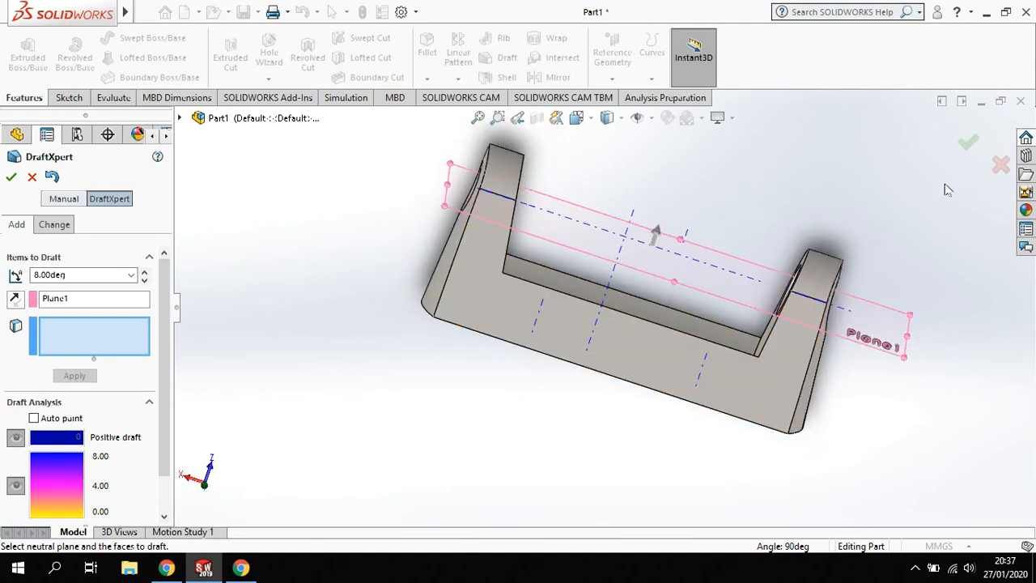
left_click(969, 143)
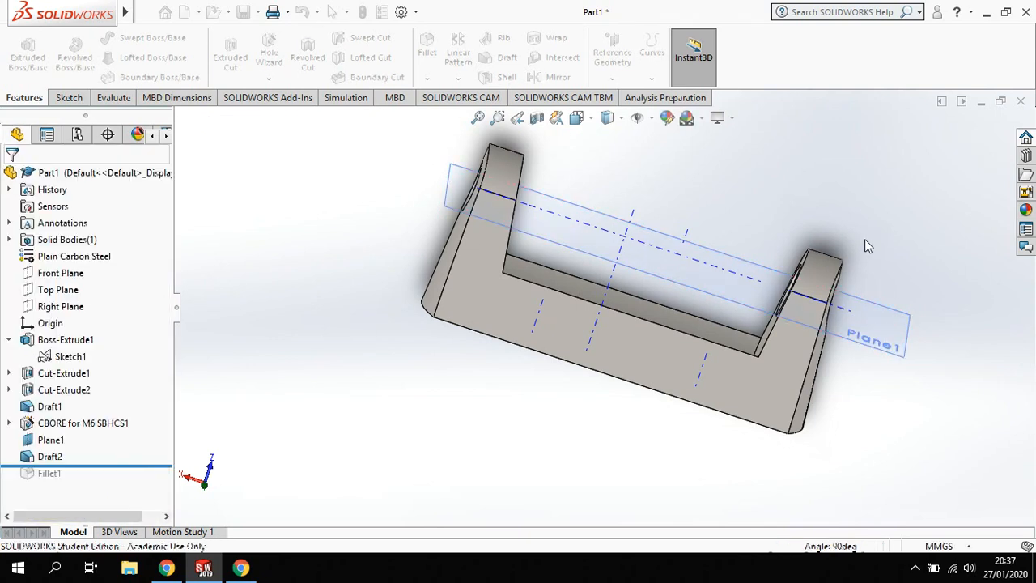
middle_click_drag(615, 340, 504, 394)
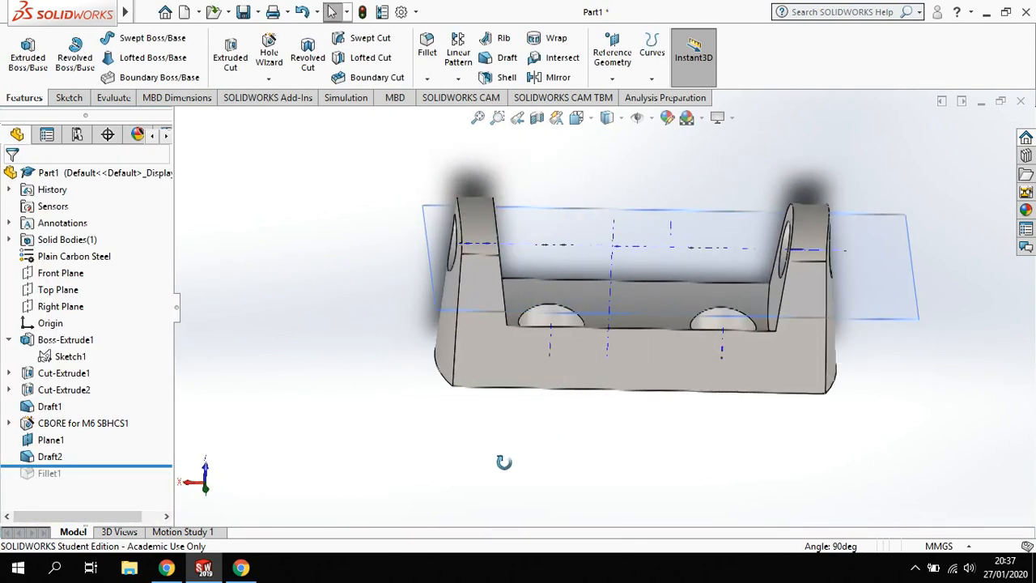
right_click(920, 327)
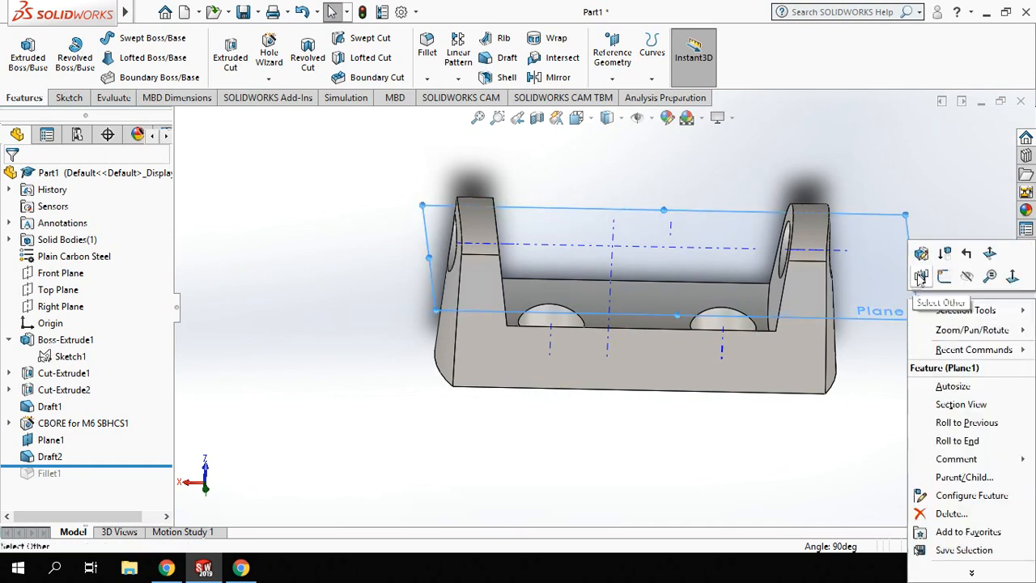
left_click(967, 275)
left_click(652, 118)
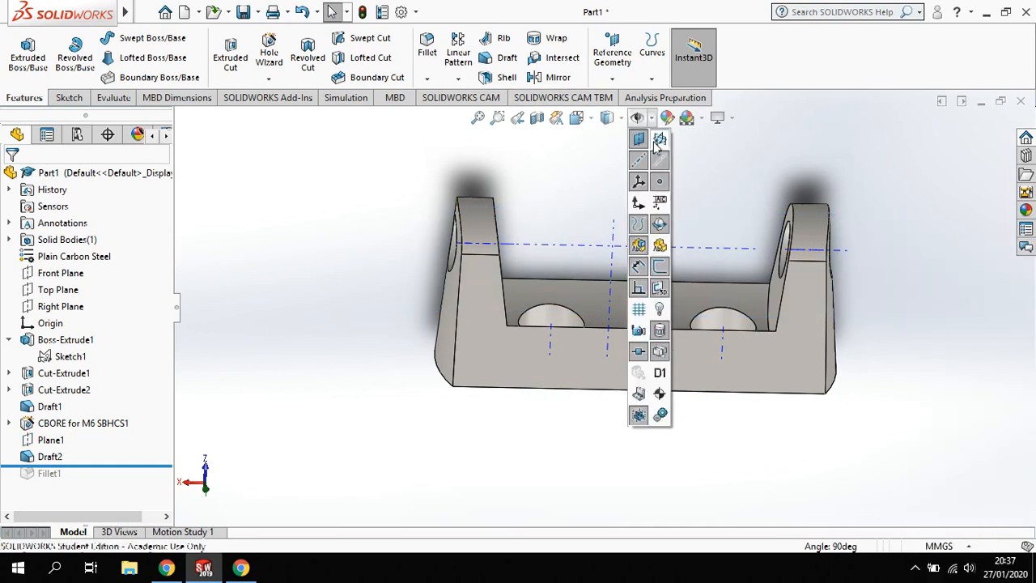
left_click(659, 162)
left_click(909, 382)
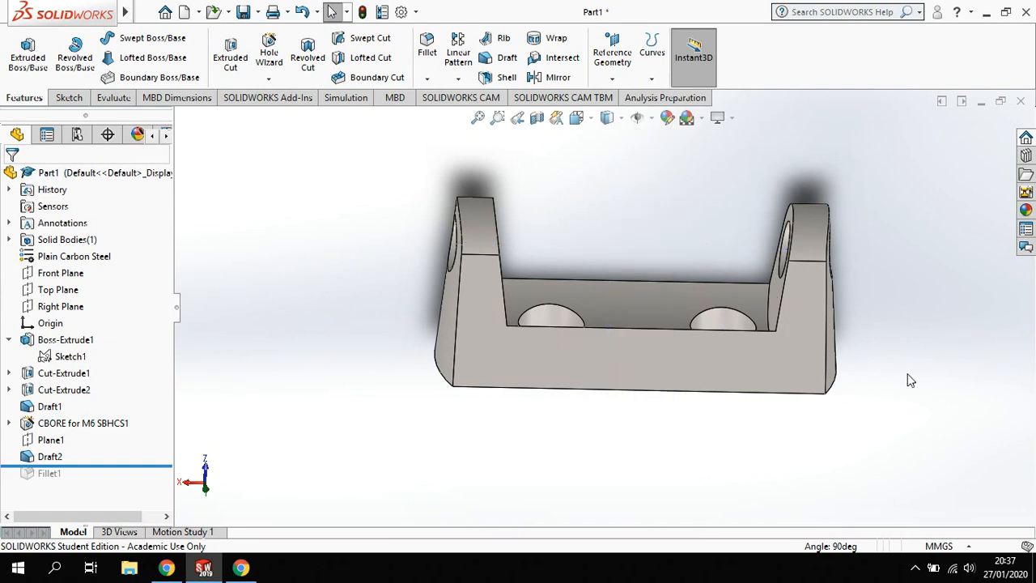
Roll the feature history forward to include Fillet1 again.
middle_click_drag(909, 380, 897, 386)
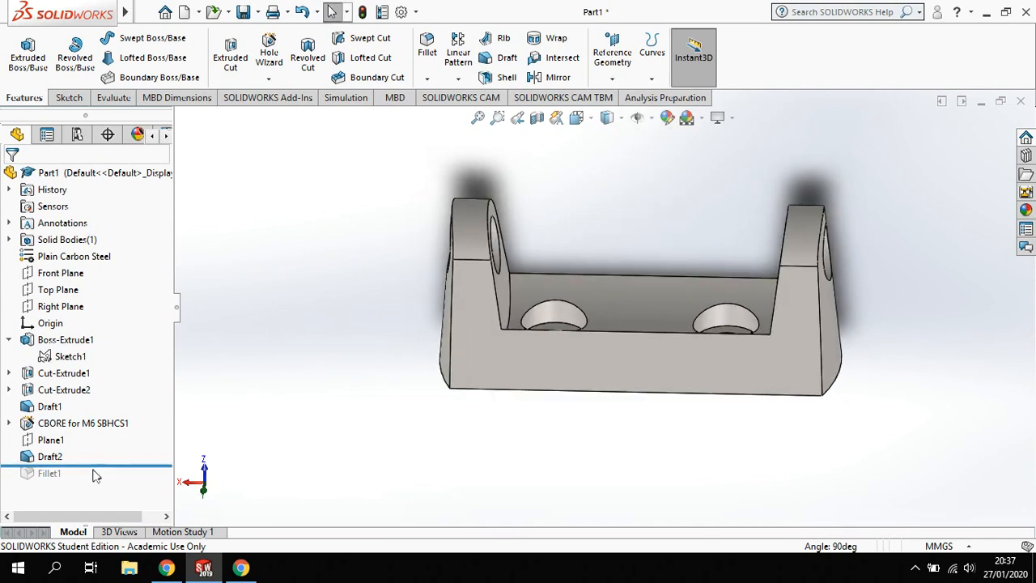
left_click_drag(92, 467, 97, 479)
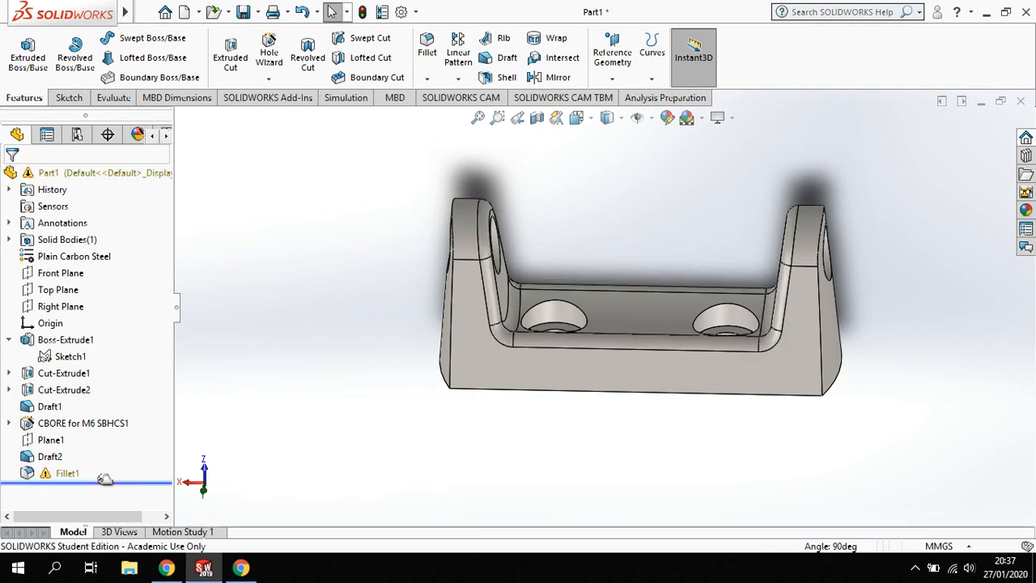
middle_click_drag(484, 396, 562, 437)
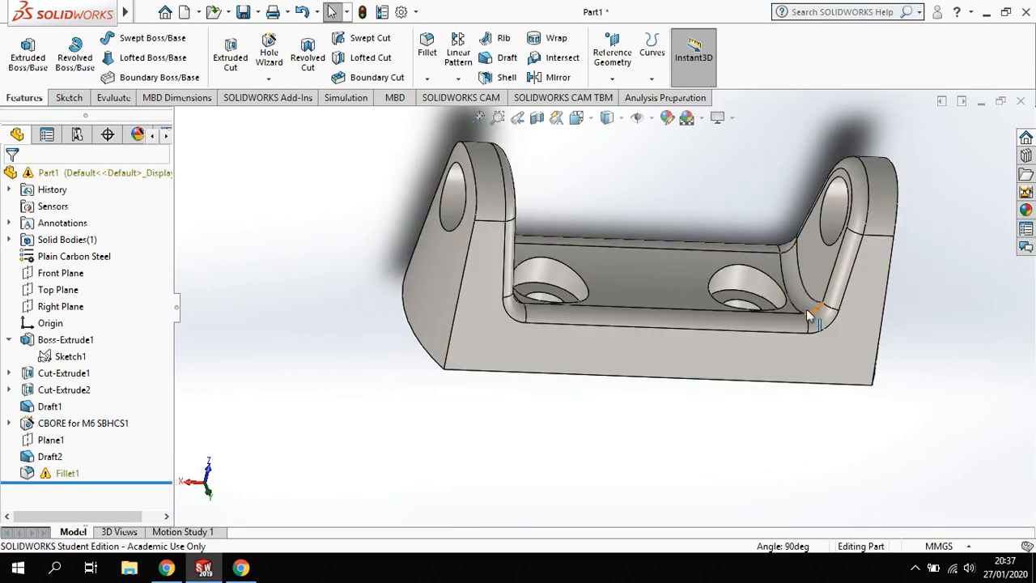
middle_click_drag(731, 323, 702, 259)
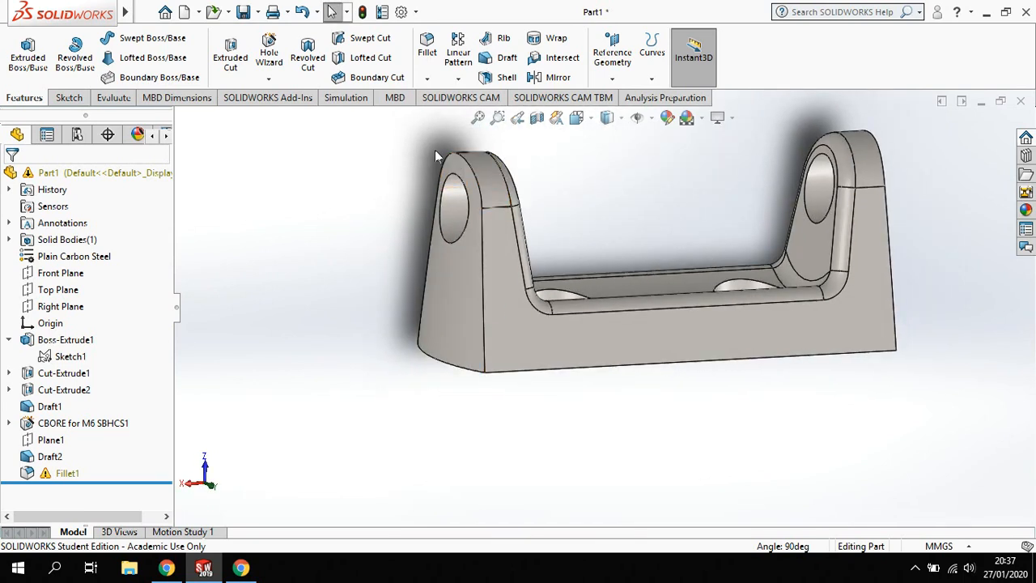
Repair Fillet1 by removing its two missing edges and adding the two outer end edges of the front face, keeping the 2 mm radius.
left_click(63, 476)
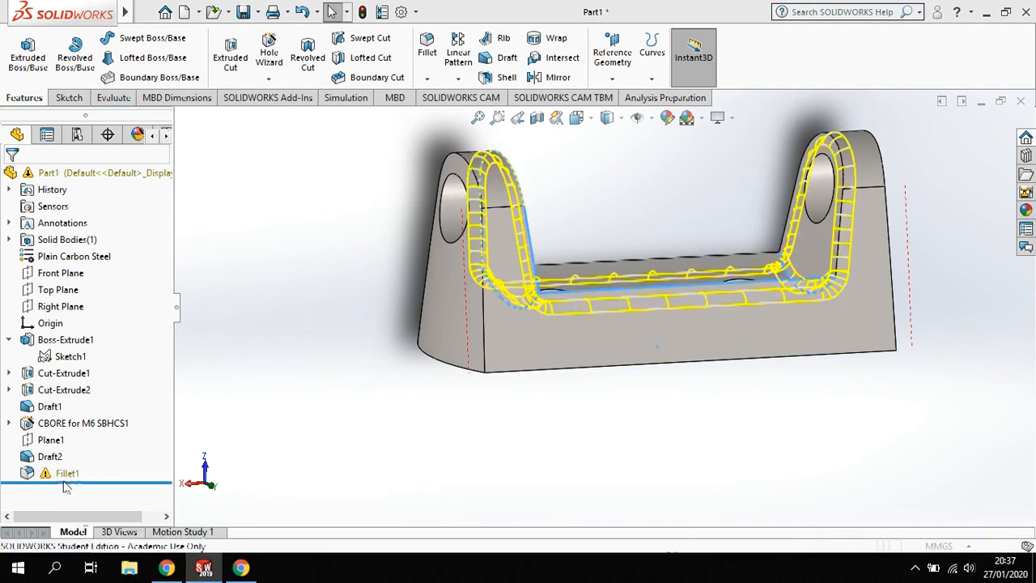
left_click(80, 281)
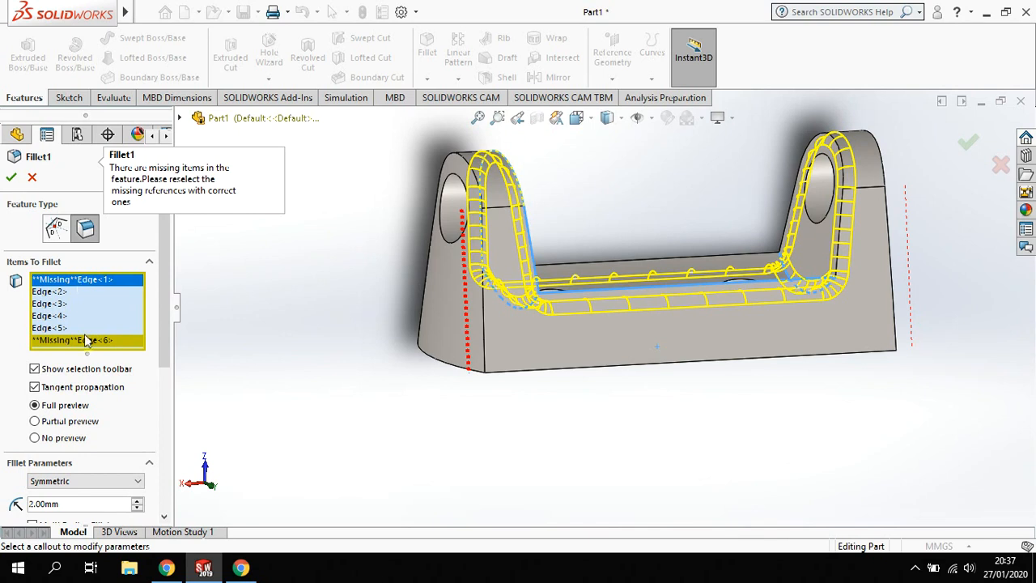
left_click(84, 340)
key("Delete")
left_click(86, 281)
key("Delete")
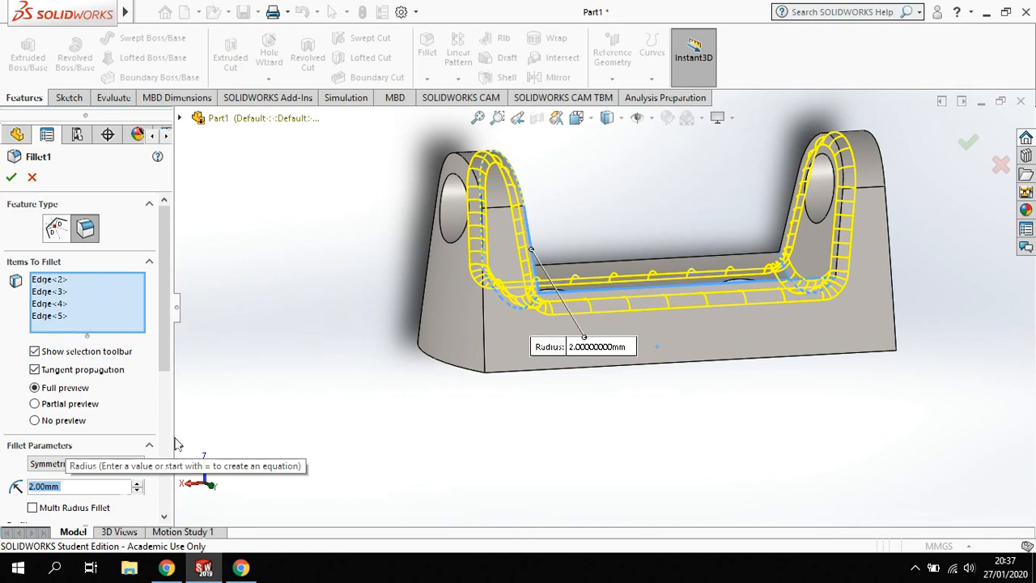
left_click(479, 336)
left_click(895, 300)
middle_click_drag(871, 293, 918, 226)
left_click(966, 143)
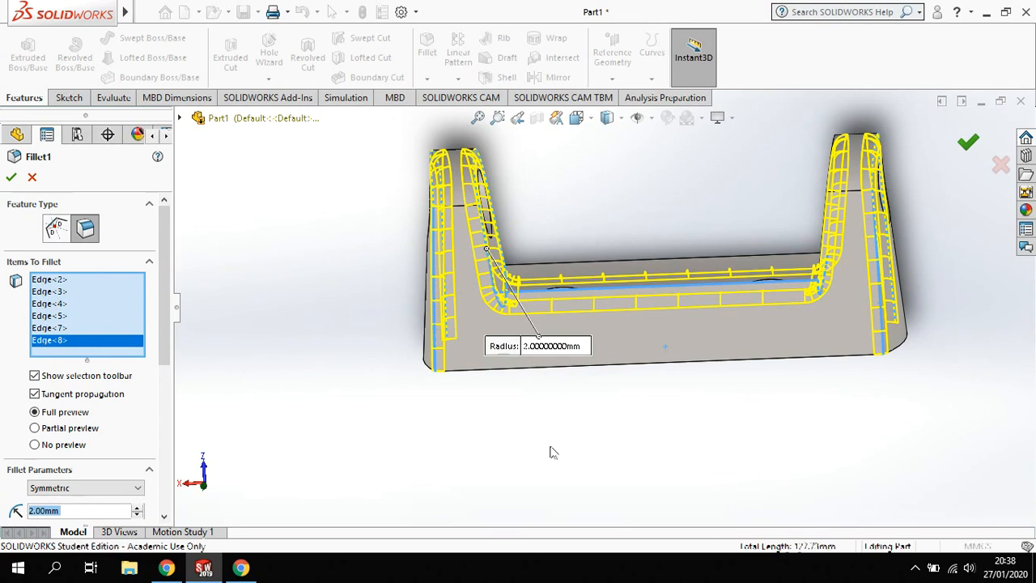
Evaluate the mass properties of the revised bracket to read its mass.
middle_click_drag(610, 457, 789, 340)
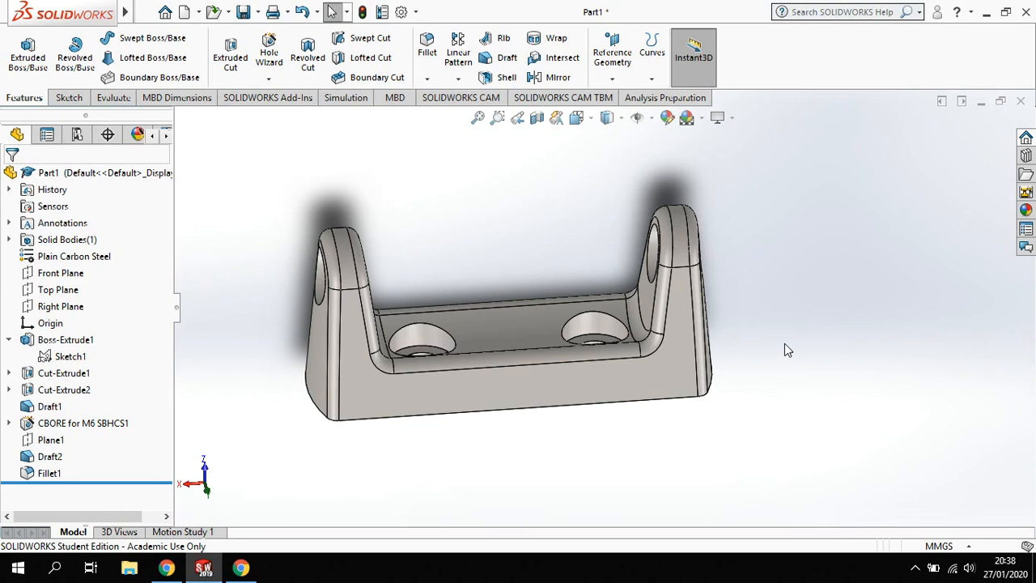
scroll(445, 430, "up", 1)
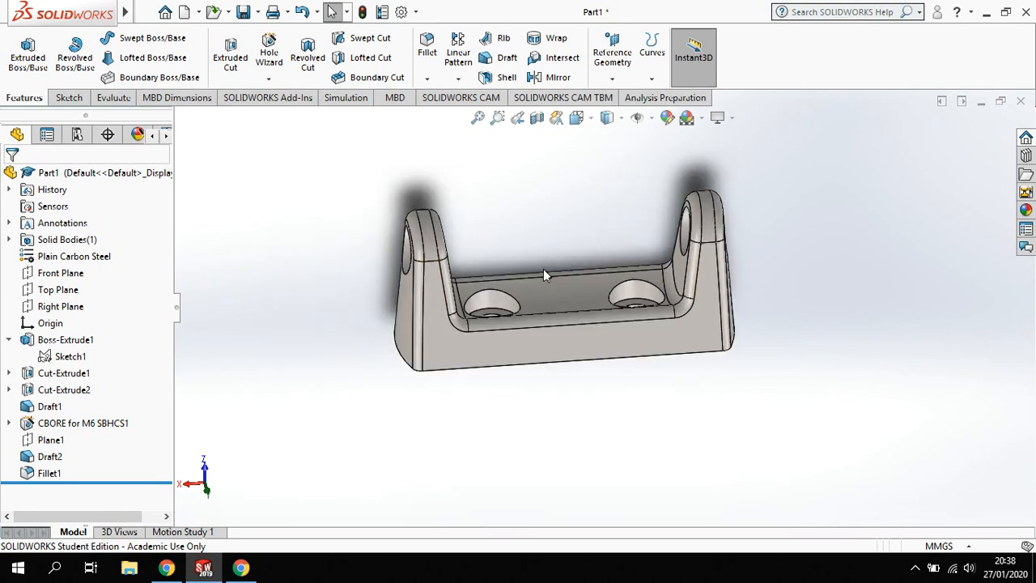
scroll(562, 234, "down", 1)
middle_click_drag(860, 406, 844, 420)
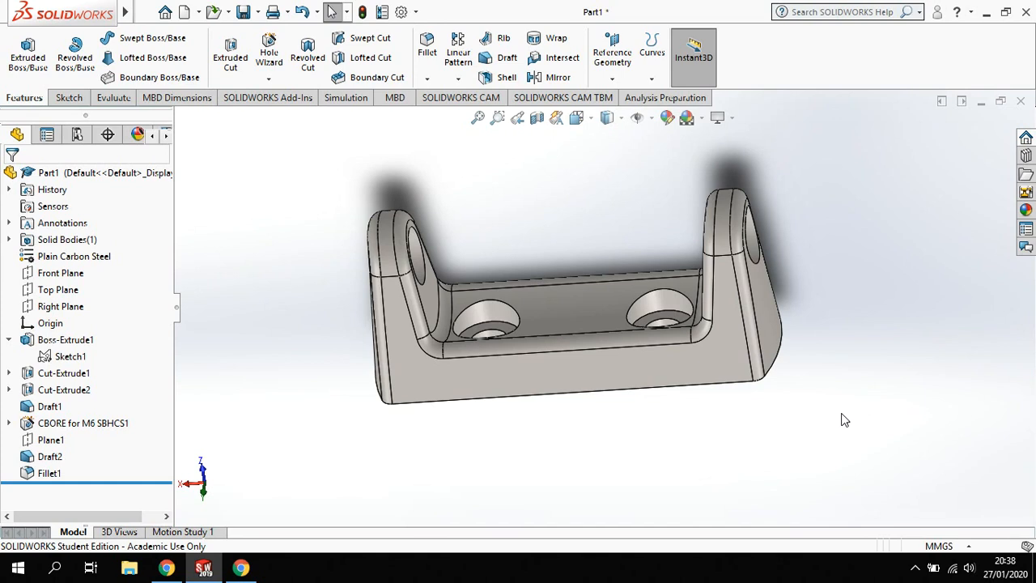
left_click(113, 97)
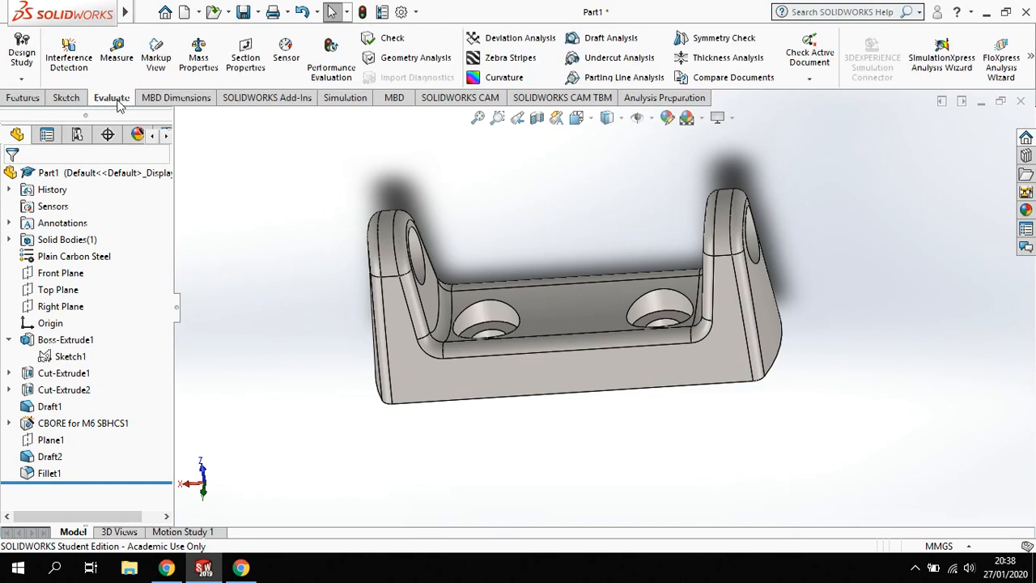
left_click(206, 59)
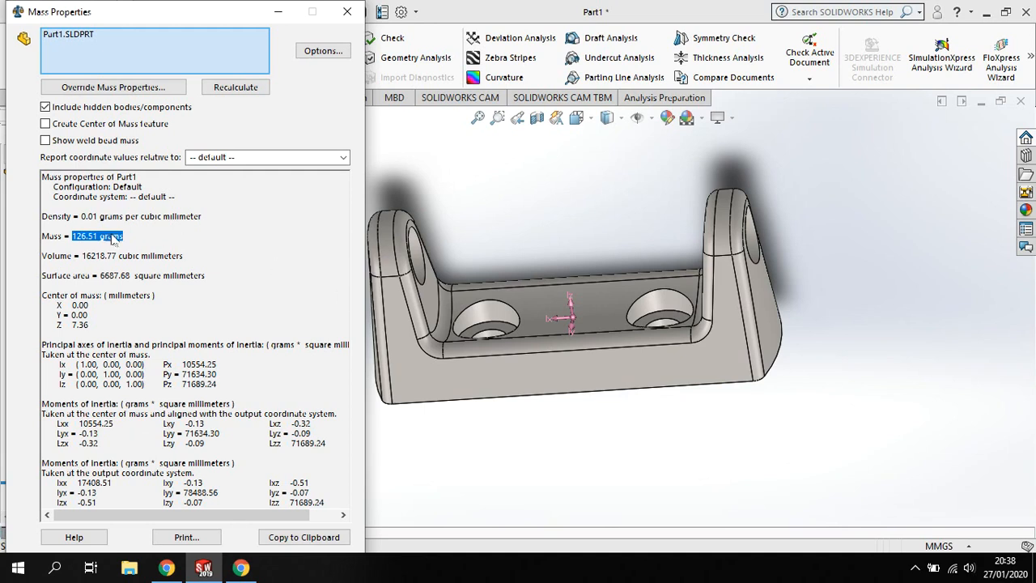
left_click(348, 12)
key("f")
middle_click_drag(799, 334, 784, 440)
scroll(765, 411, "up", 2)
scroll(483, 223, "down", 2)
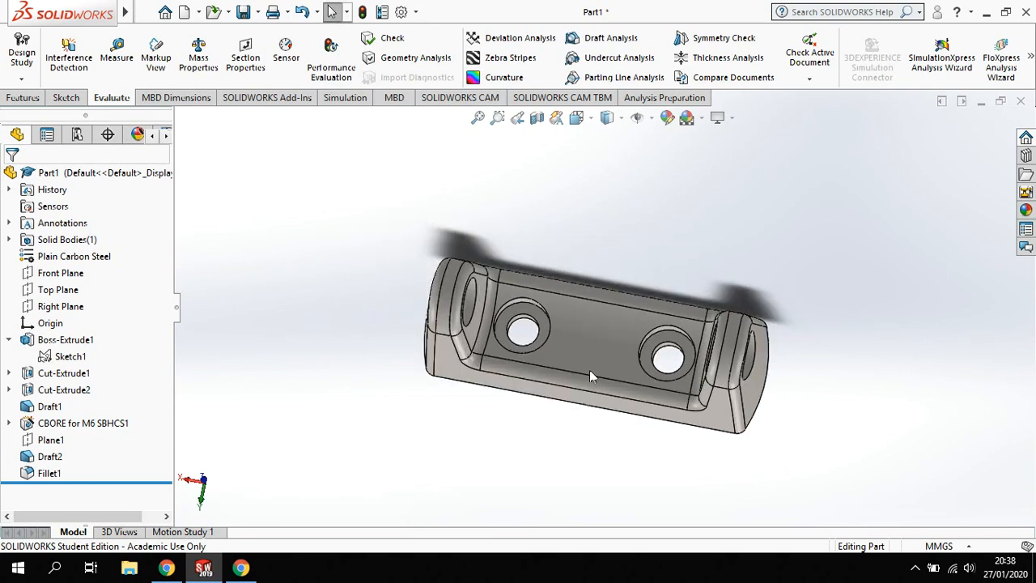
middle_click_drag(567, 420, 564, 363)
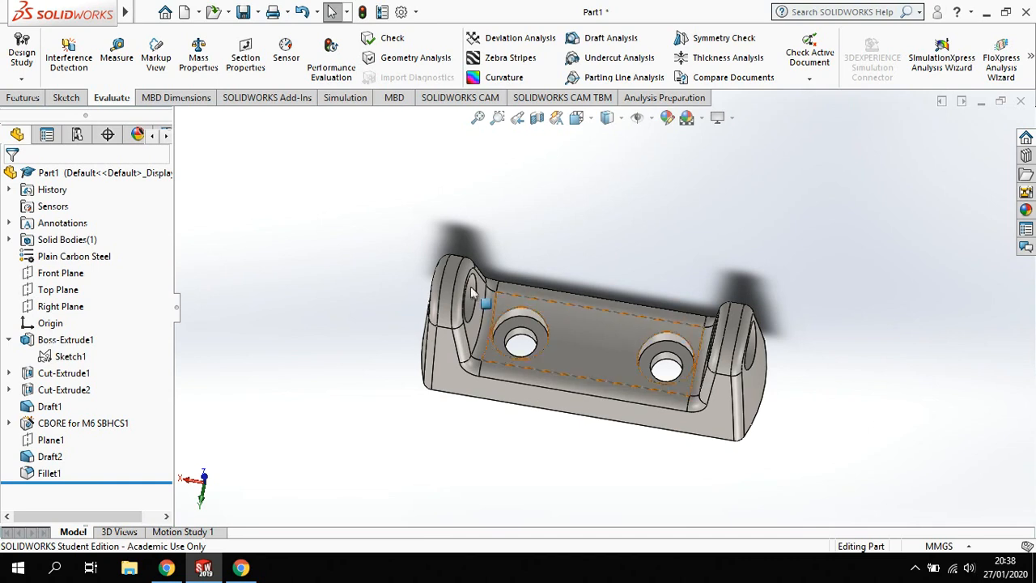
Check that the SOLIDWORKS Simulation add-in is active and create a static study named Static 1.
left_click(345, 98)
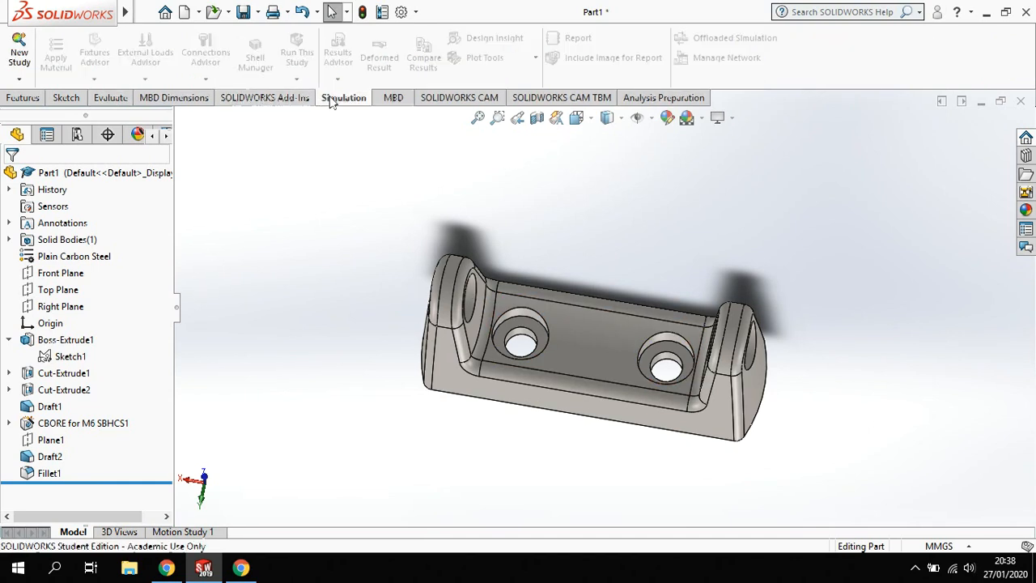
left_click(277, 98)
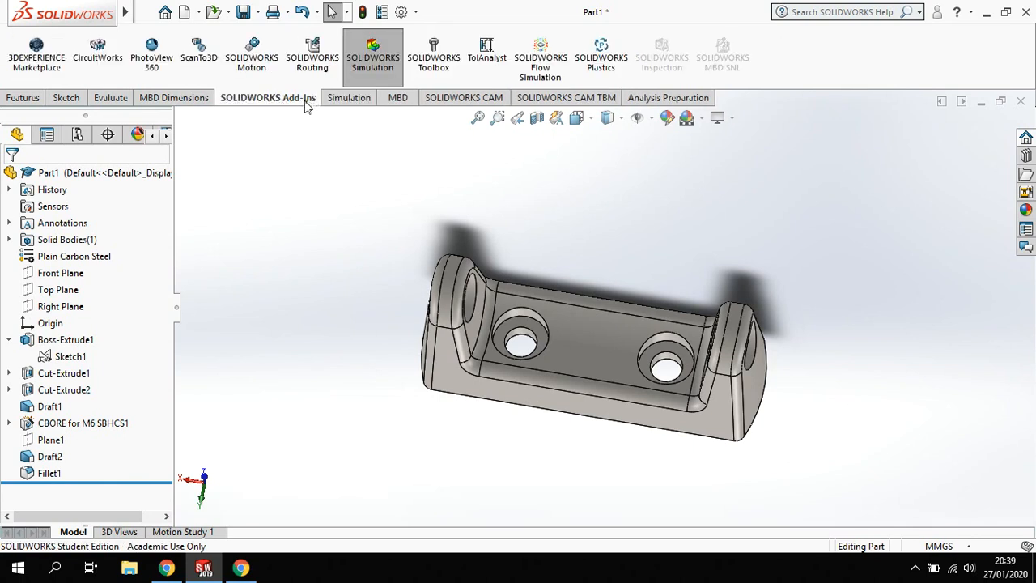
left_click(383, 51)
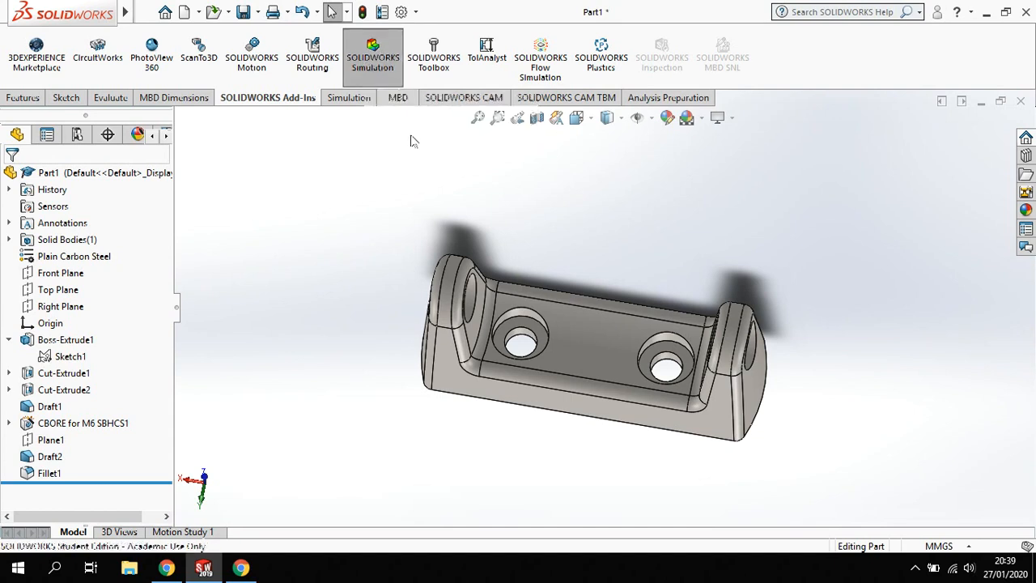
left_click(350, 98)
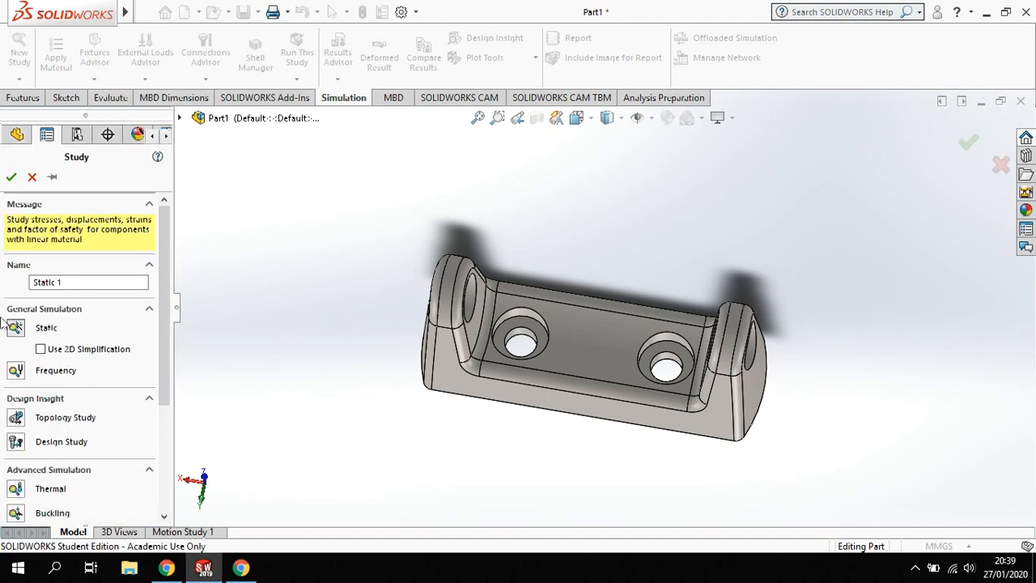
scroll(25, 326, "down", 2)
scroll(27, 326, "up", 1)
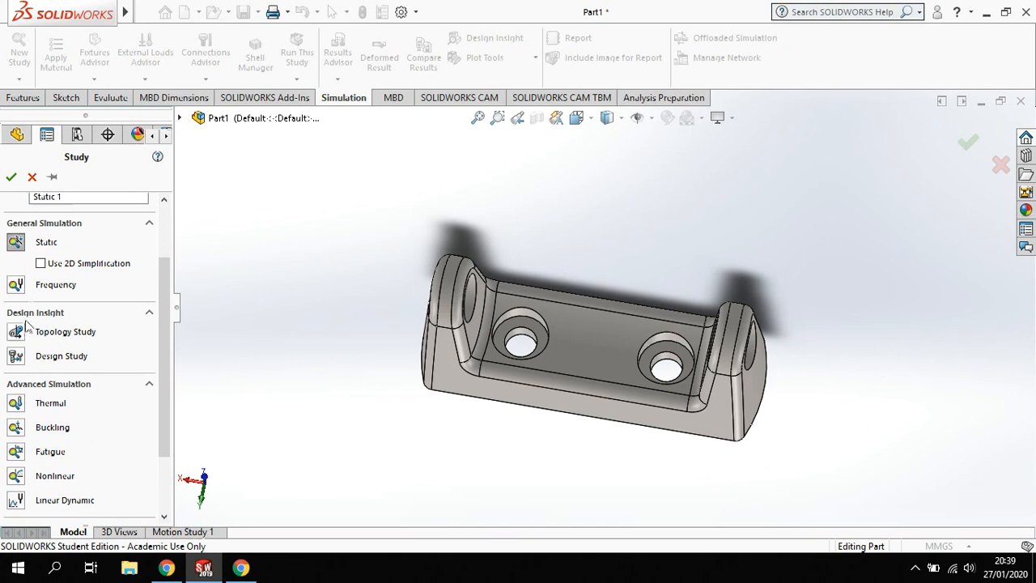
left_click(23, 247)
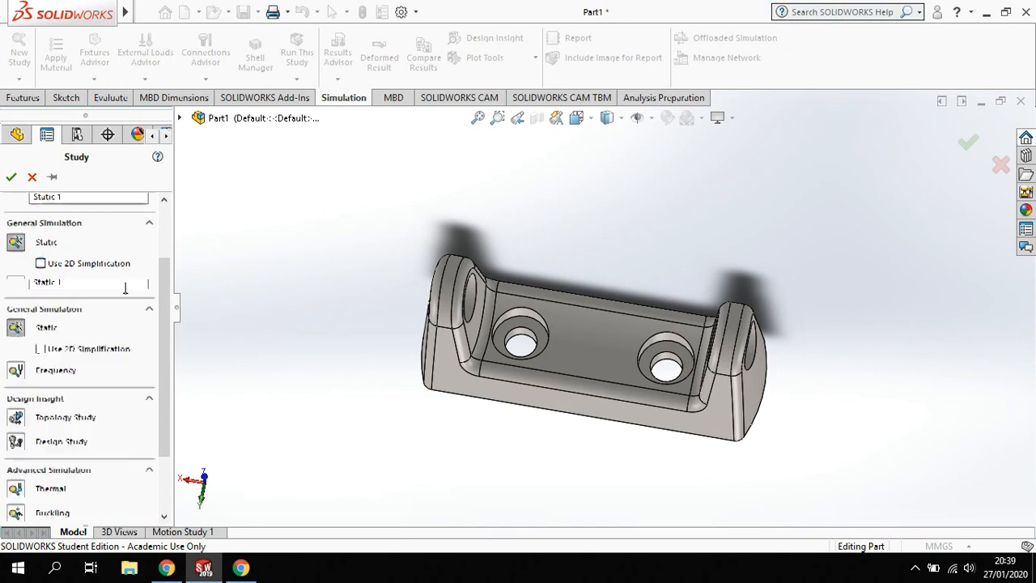
left_click(10, 178)
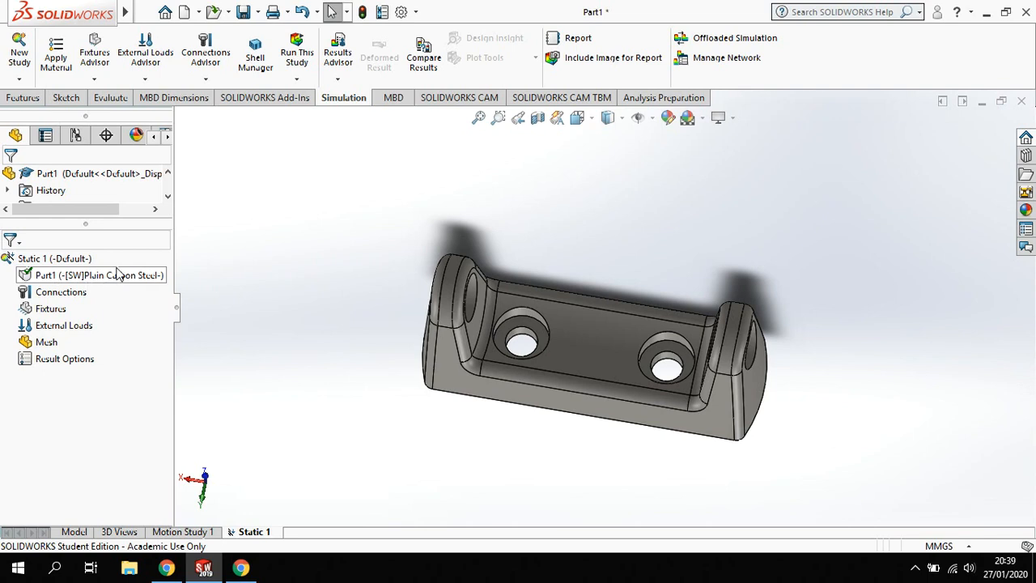
Apply a Fixed Geometry fixture to the flat underside of the bracket's base.
middle_click_drag(591, 276, 650, 203)
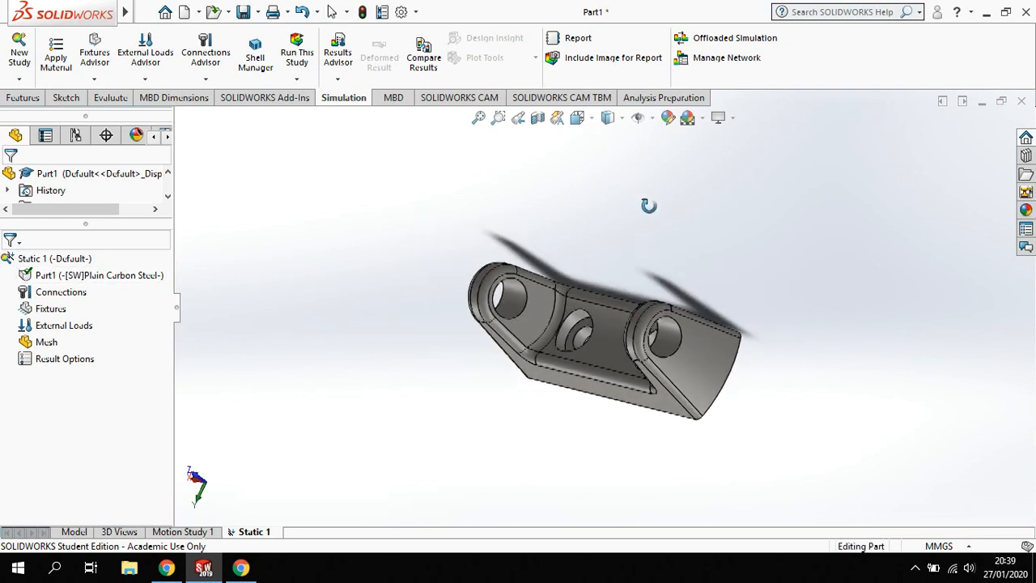
left_click(96, 79)
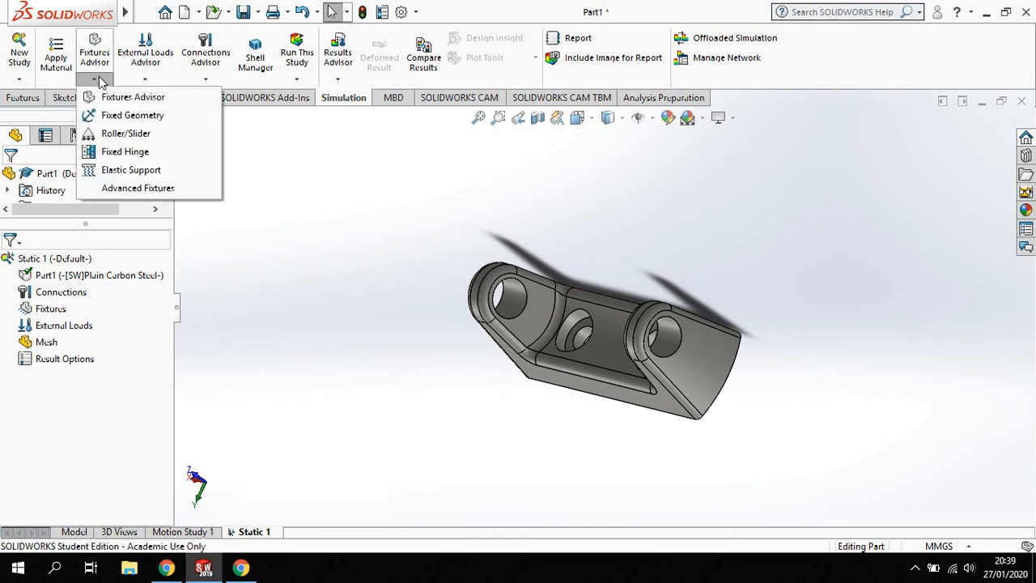
left_click(122, 115)
middle_click_drag(775, 270, 756, 300)
left_click(638, 347)
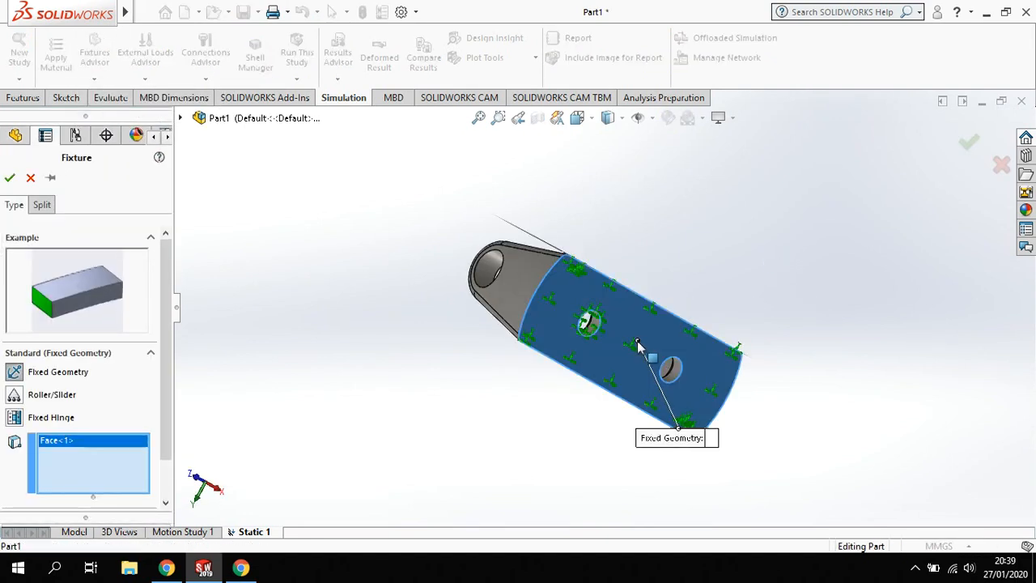
middle_click_drag(637, 346, 493, 413)
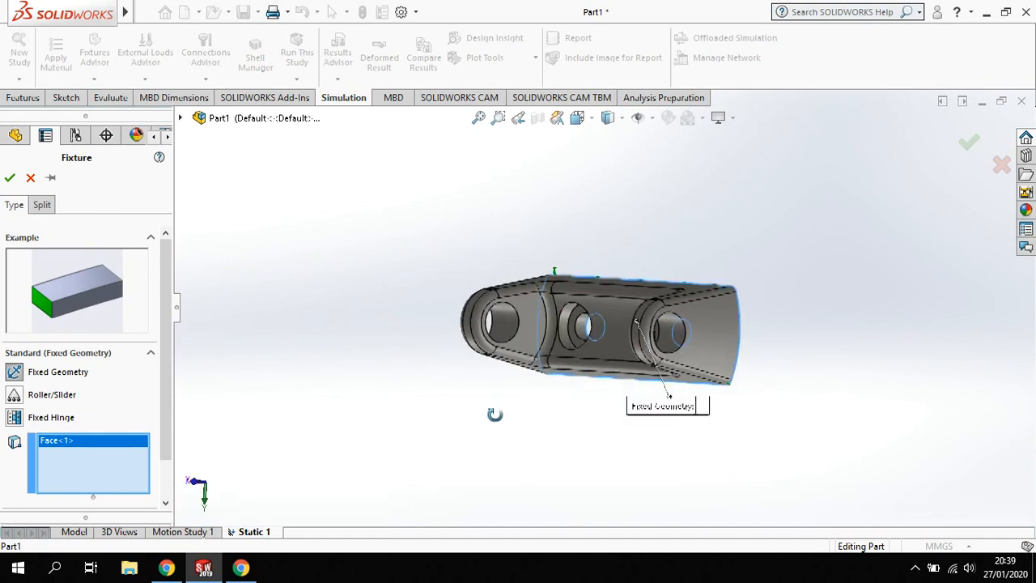
left_click(9, 177)
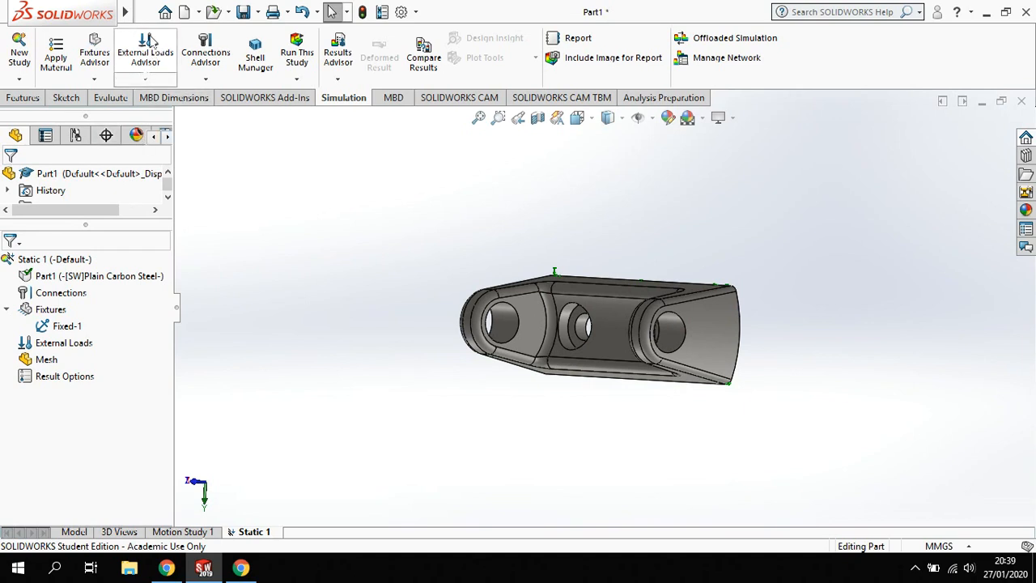
Start a force load on the inner cylindrical faces of the pin holes in both bracket lugs.
left_click(146, 79)
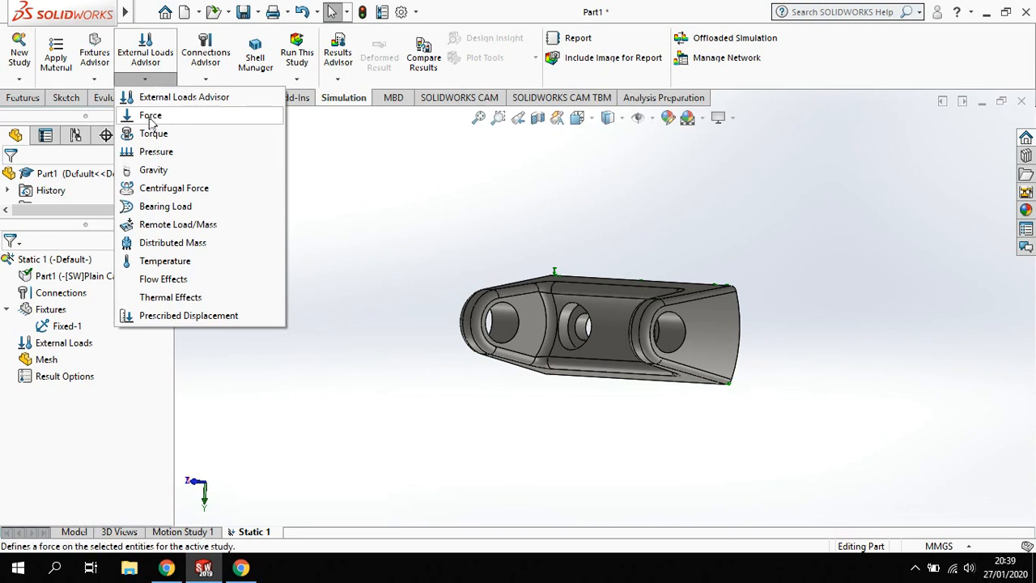
left_click(151, 116)
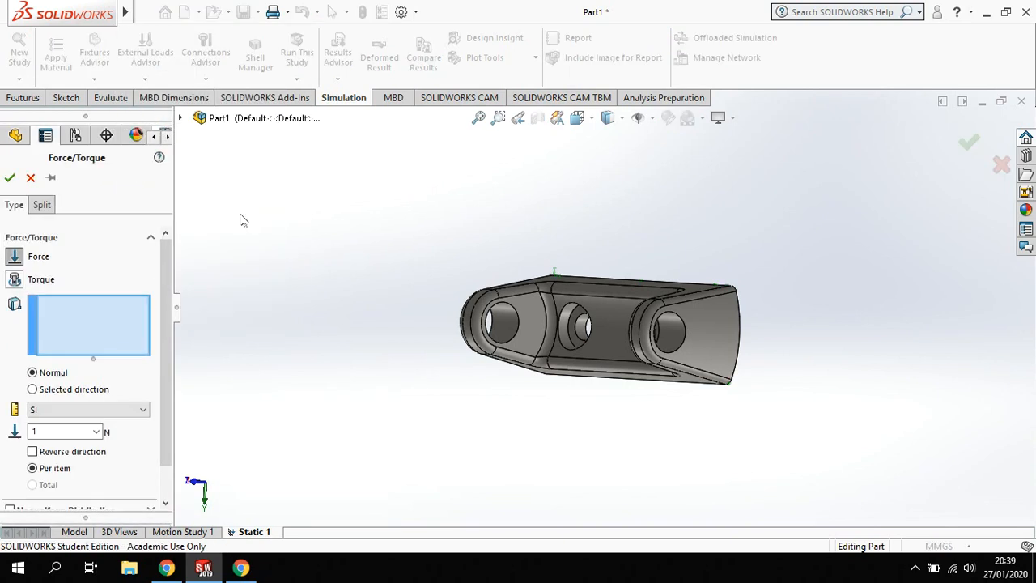
middle_click_drag(240, 219, 326, 312)
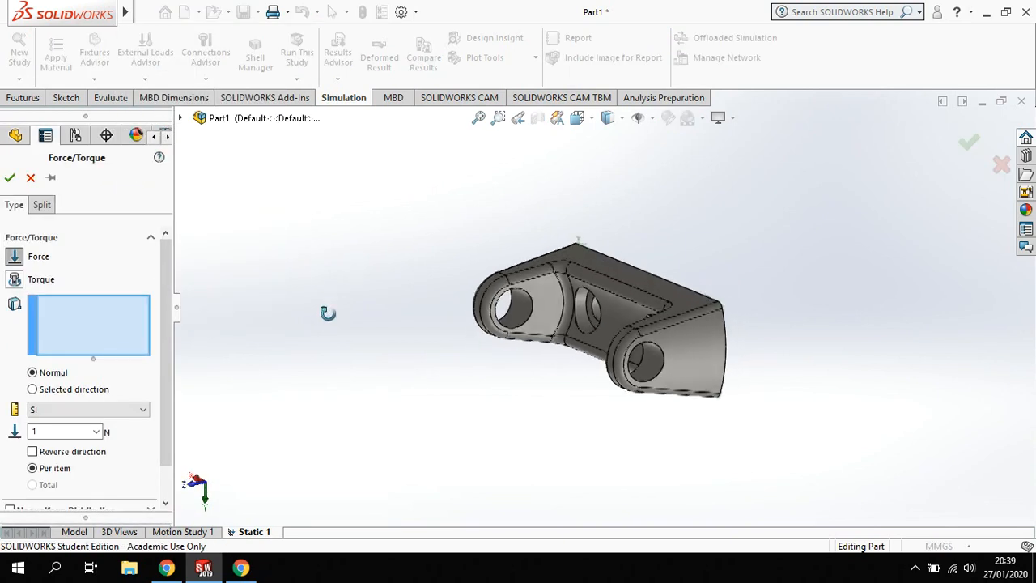
left_click(524, 312)
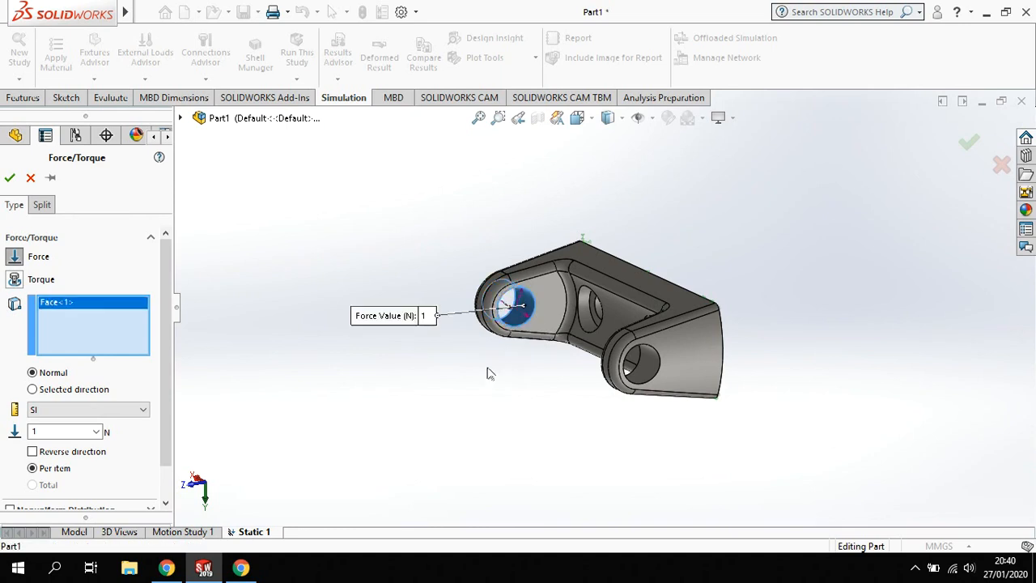
left_click(651, 371)
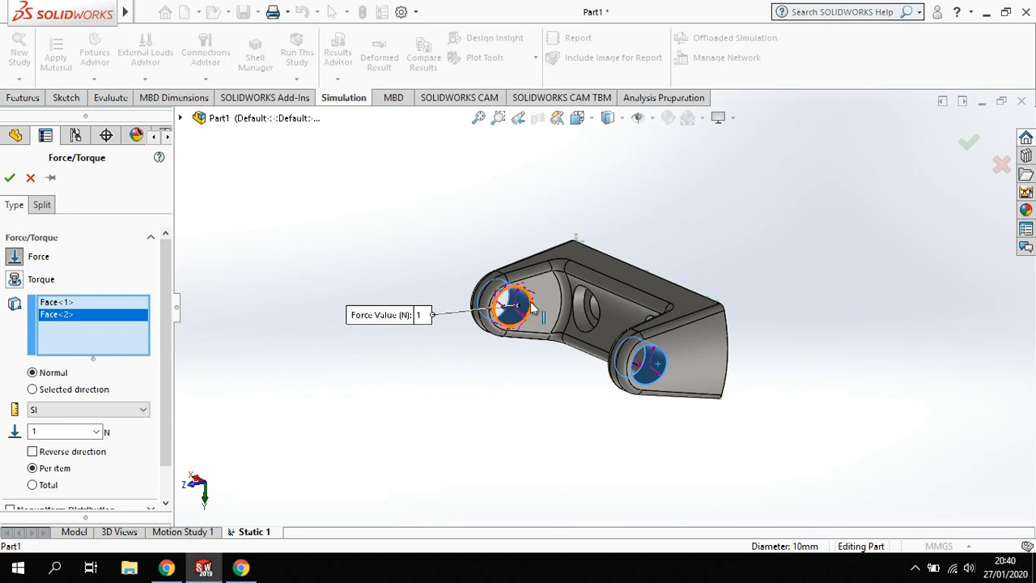
scroll(518, 318, "down", 3)
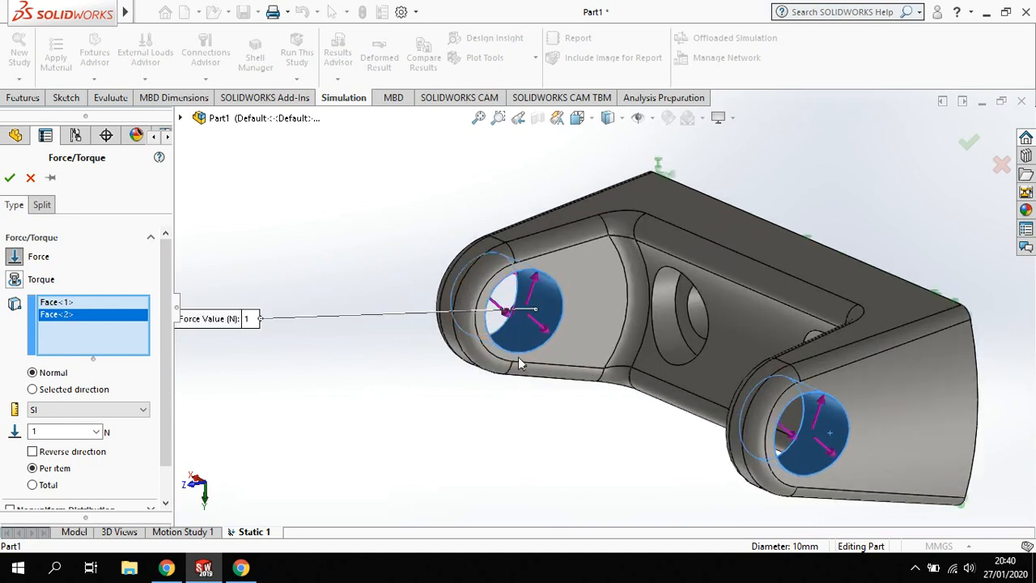
scroll(603, 298, "up", 3)
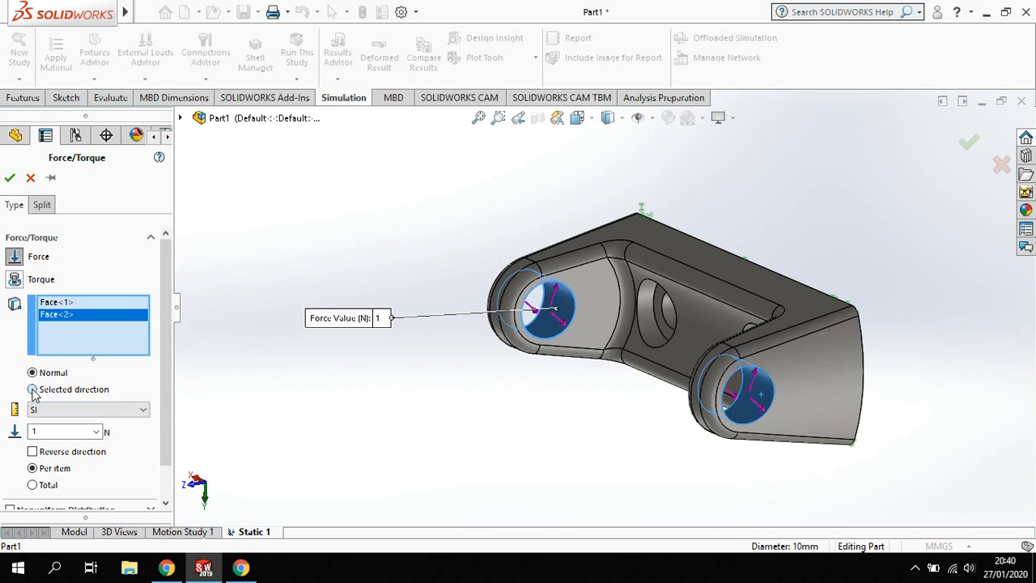
Set the force to a selected direction referenced to the Top Plane, with only the component normal to the plane enabled.
left_click(33, 389)
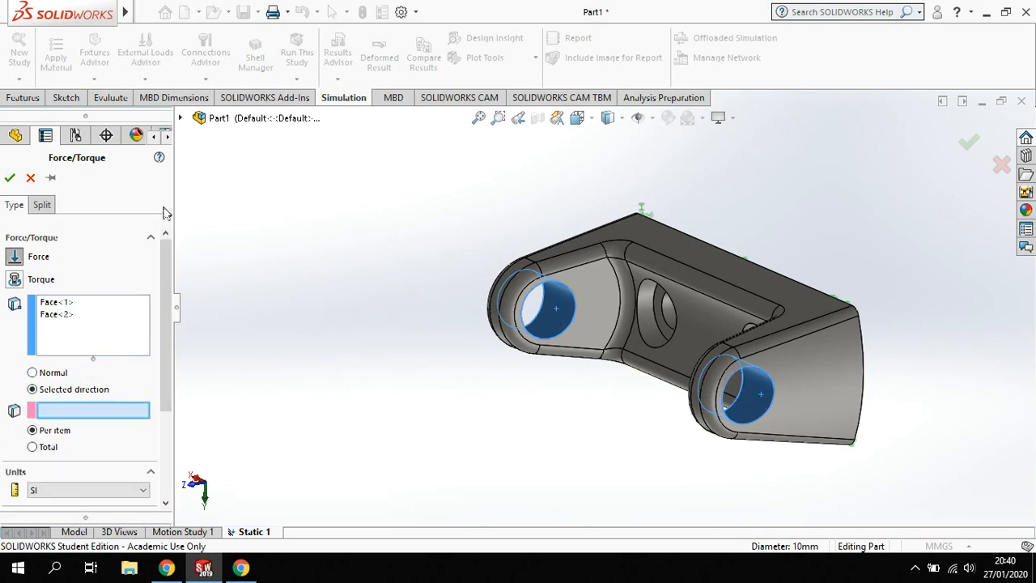
left_click(179, 118)
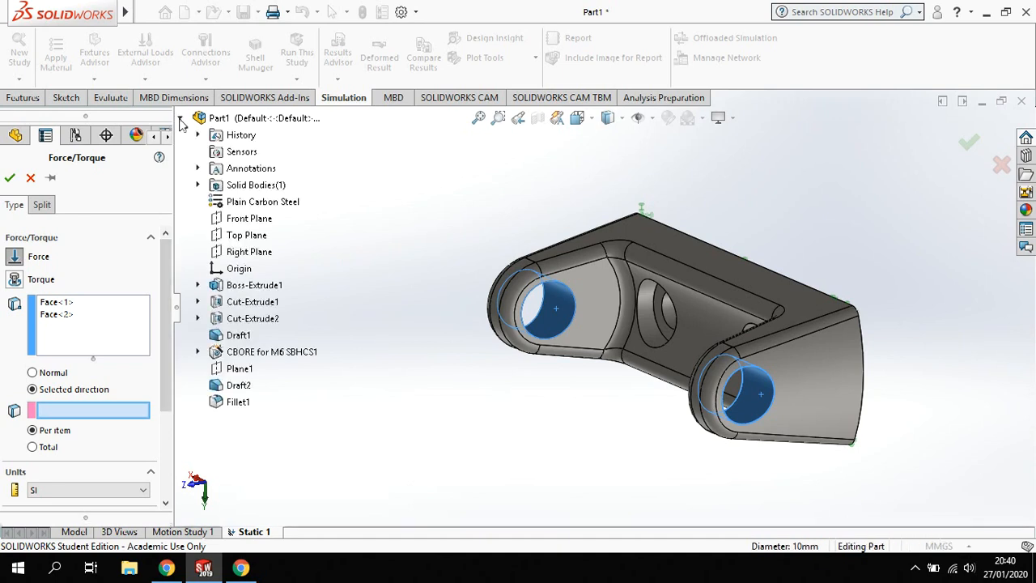
left_click(239, 236)
scroll(139, 453, "down", 2)
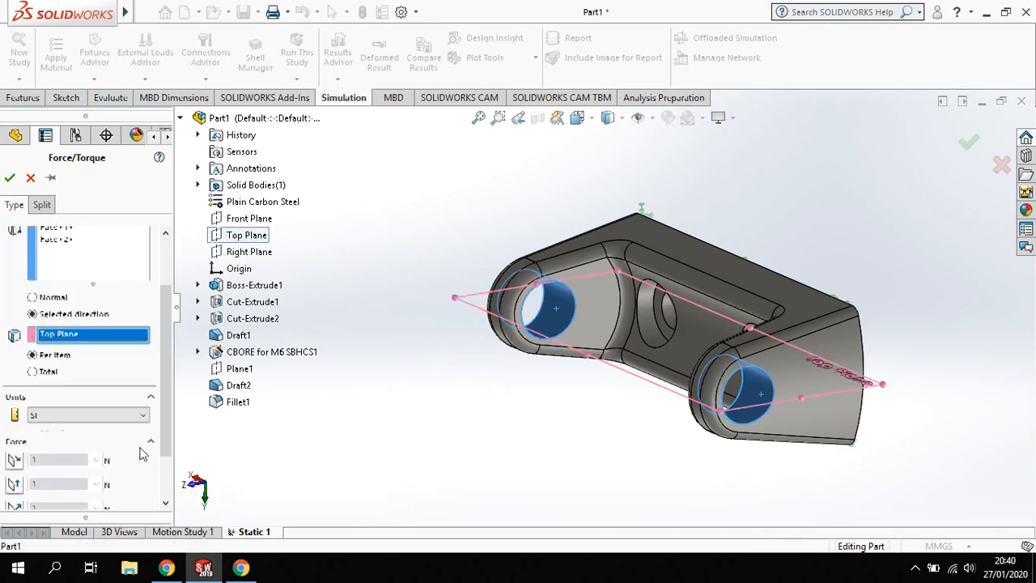
scroll(139, 453, "down", 2)
left_click(16, 444)
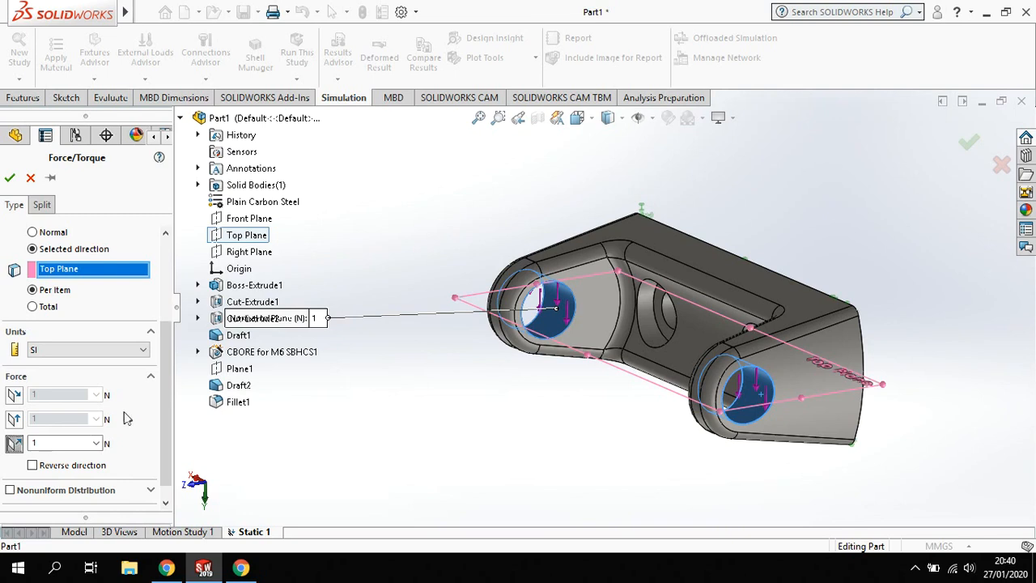
Reverse the normal force so it acts toward the bracket's base, set it to 1000 N per item, and apply the load.
left_click(33, 466)
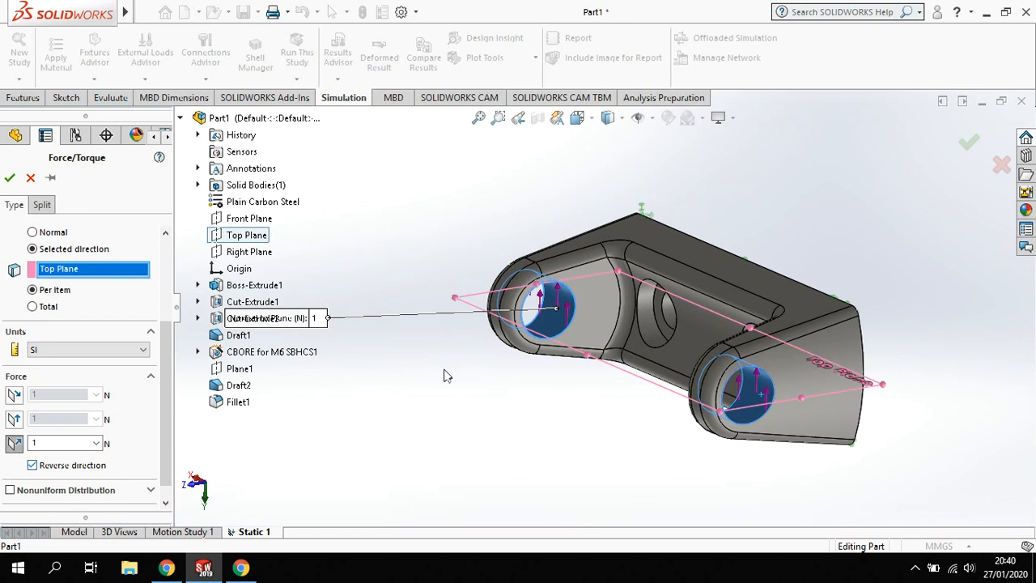
left_click(32, 467)
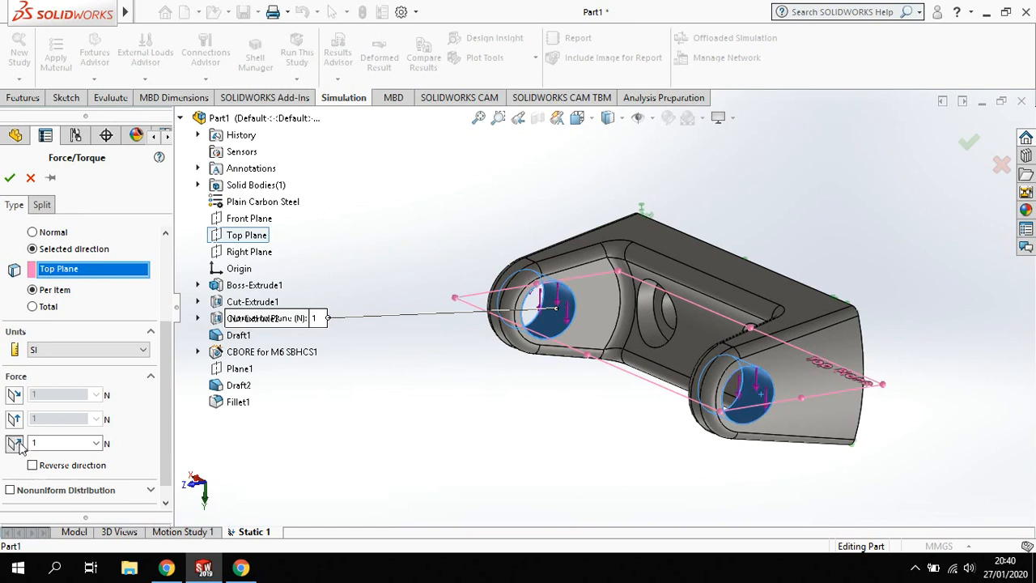
left_click(611, 280)
left_click(611, 279)
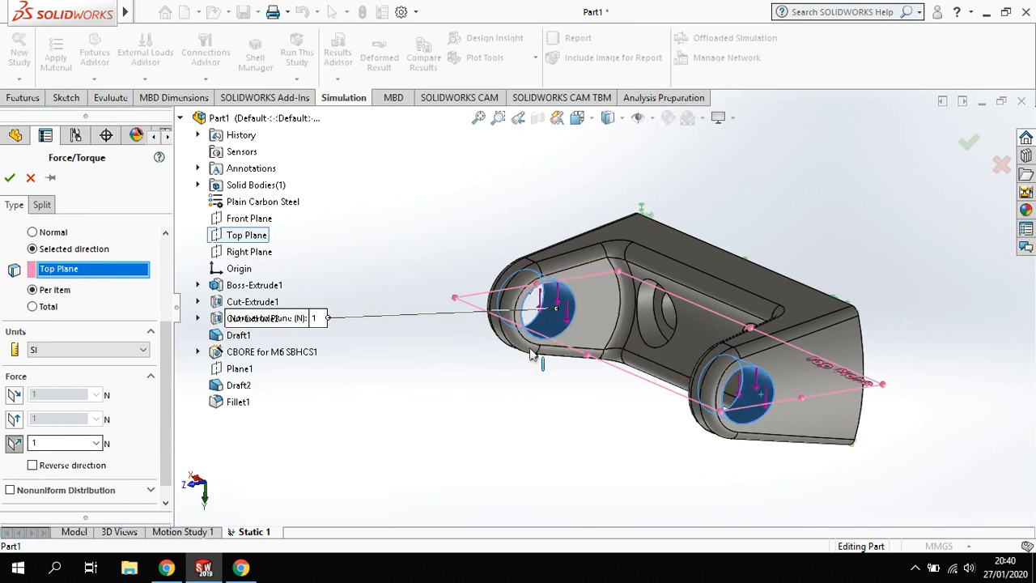
left_click(32, 467)
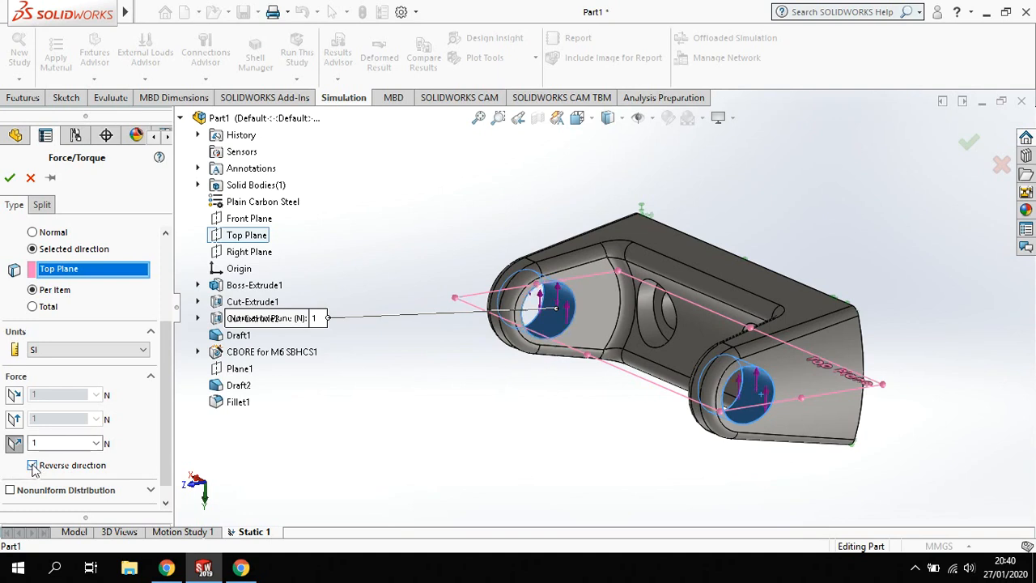
double_click(70, 443)
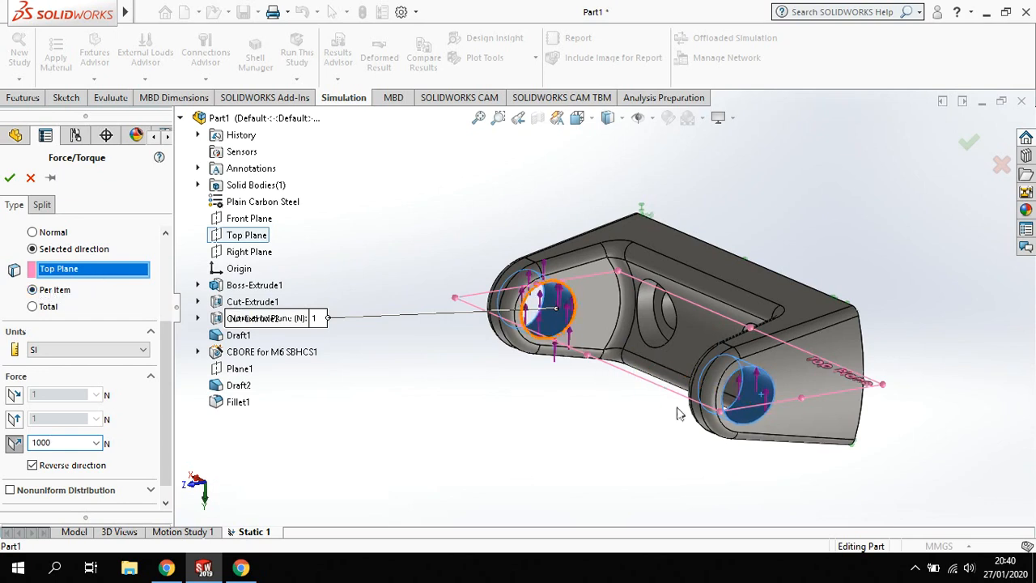
left_click(32, 463)
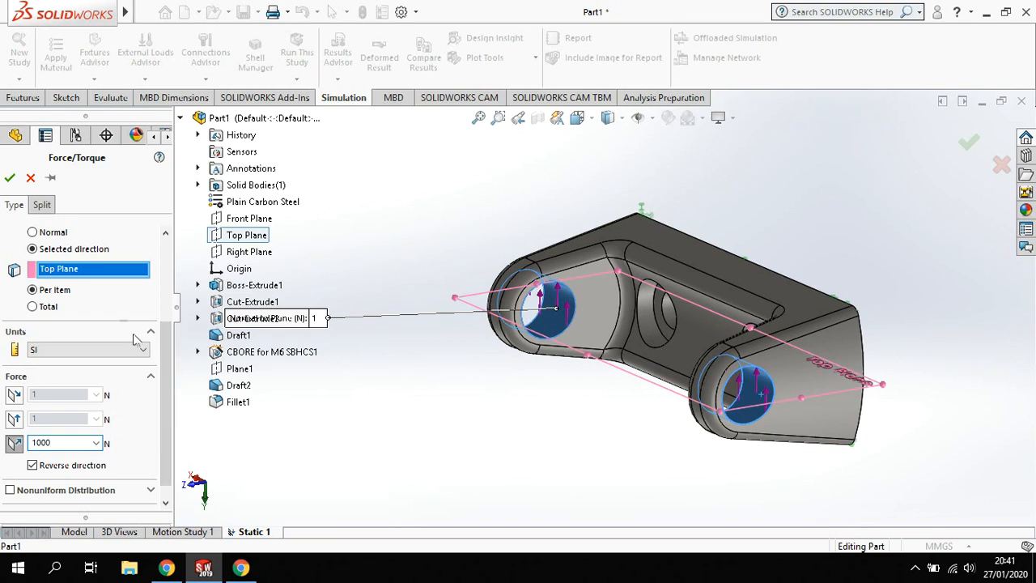
left_click(11, 179)
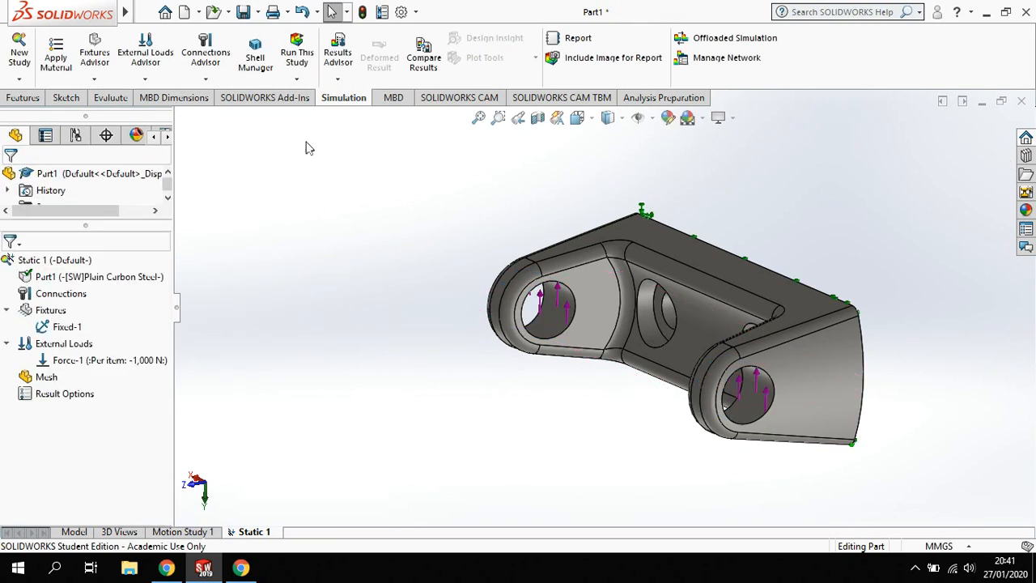
Mesh the bracket at the default mesh density and run the static study.
left_click(297, 78)
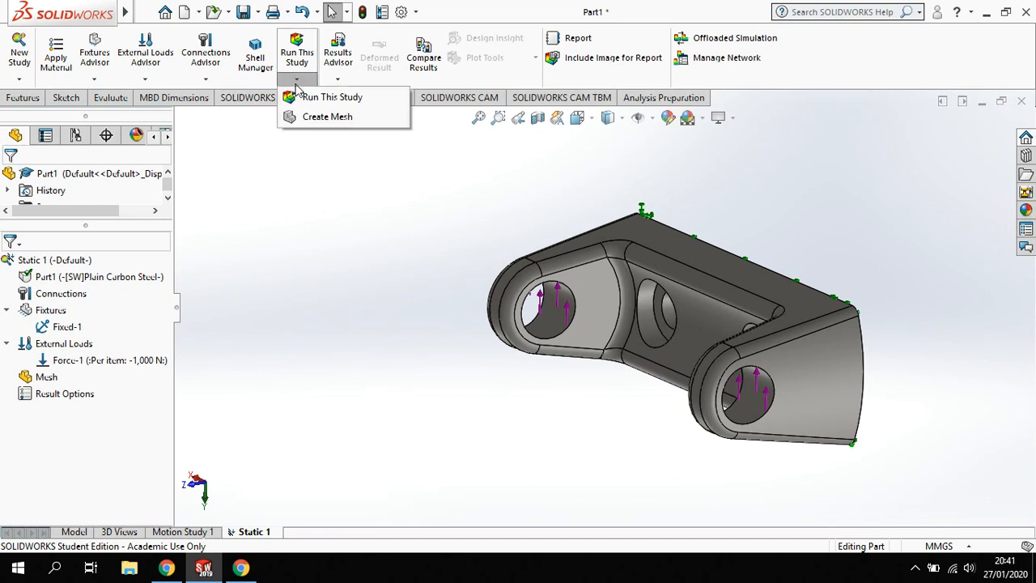
left_click(327, 117)
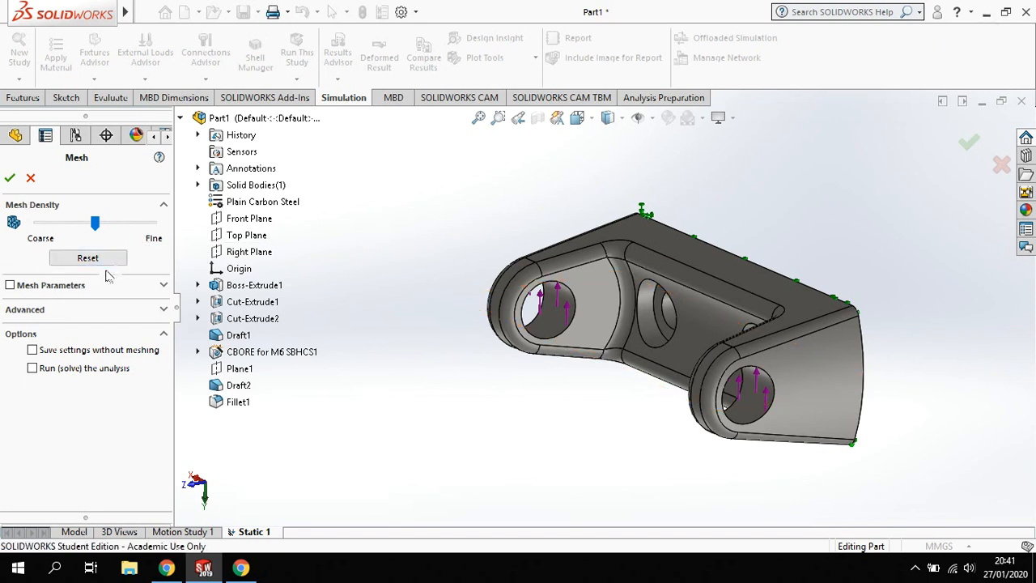
left_click(9, 177)
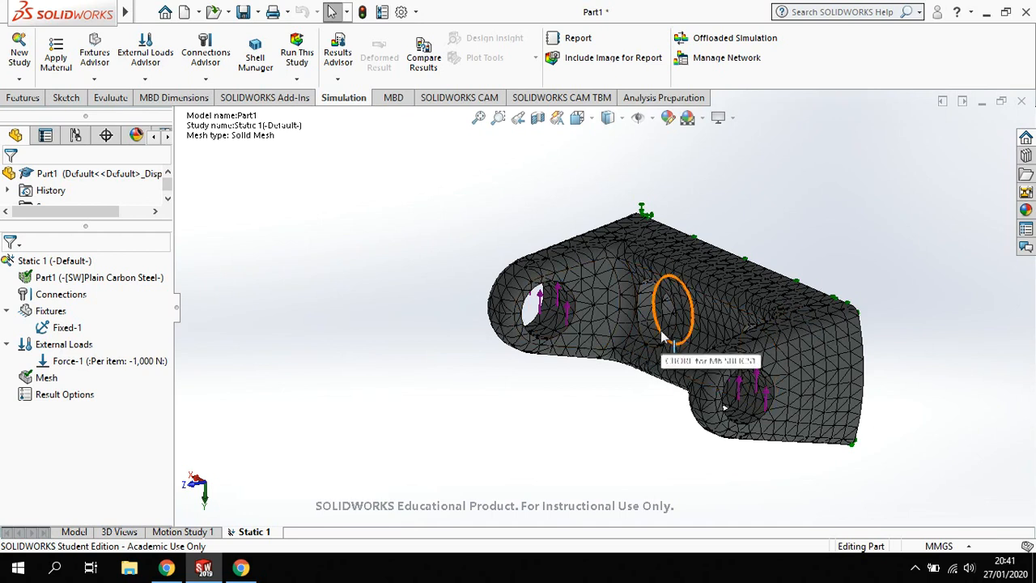
left_click(298, 80)
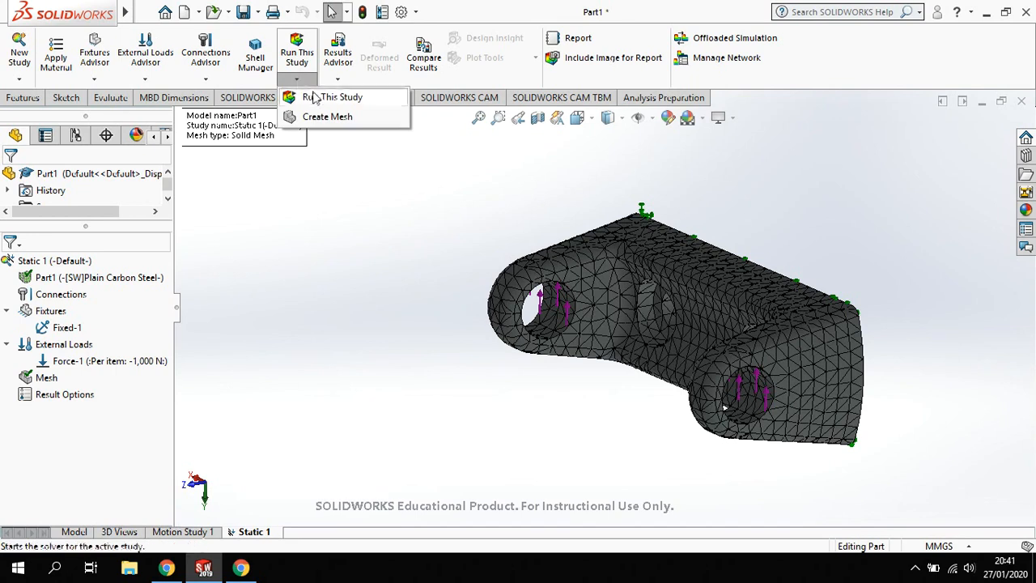
left_click(317, 97)
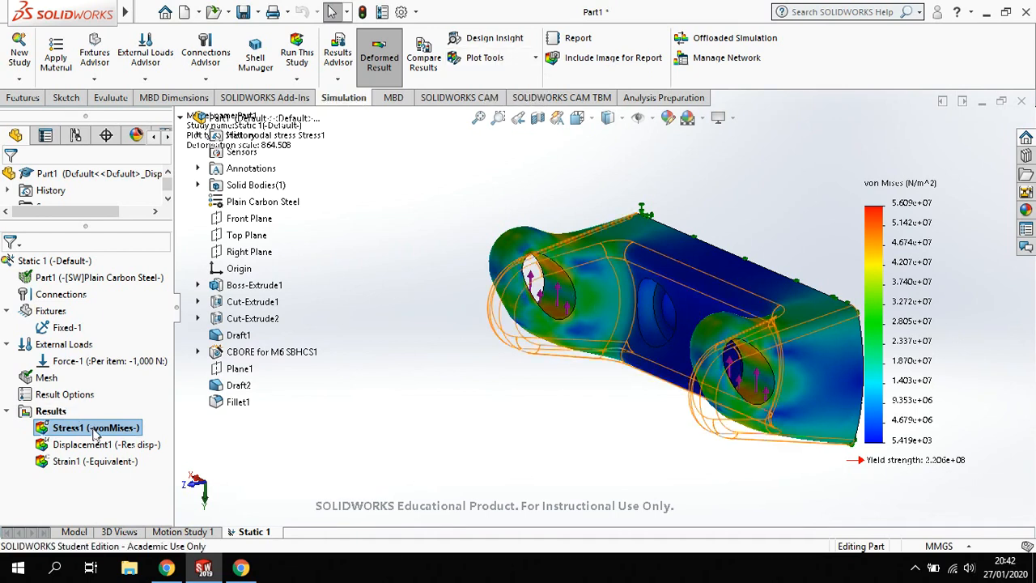
Animate the von Mises stress plot to examine the deformation, and stop and close the animation.
right_click(93, 433)
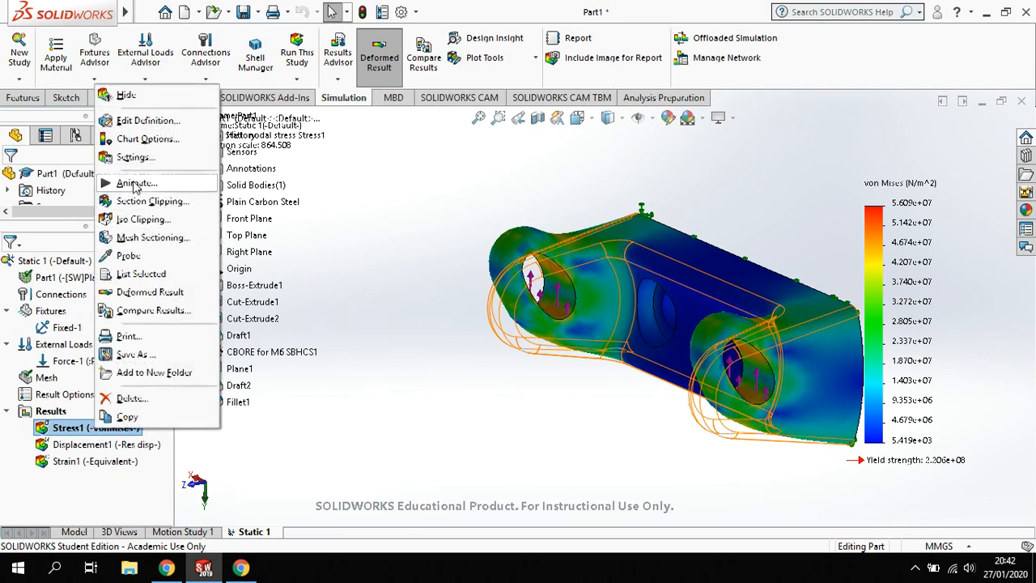
left_click(589, 437)
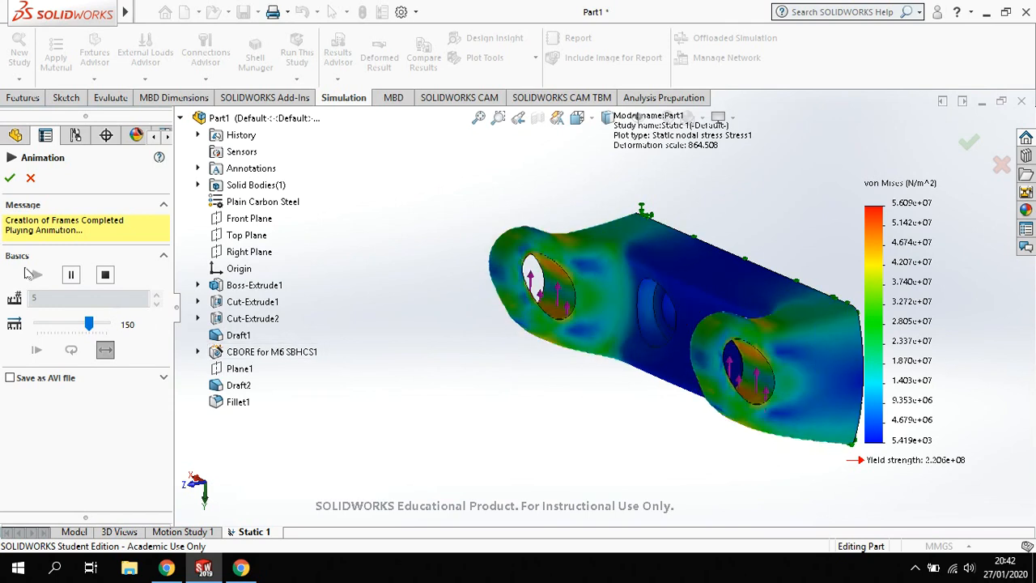
left_click(105, 275)
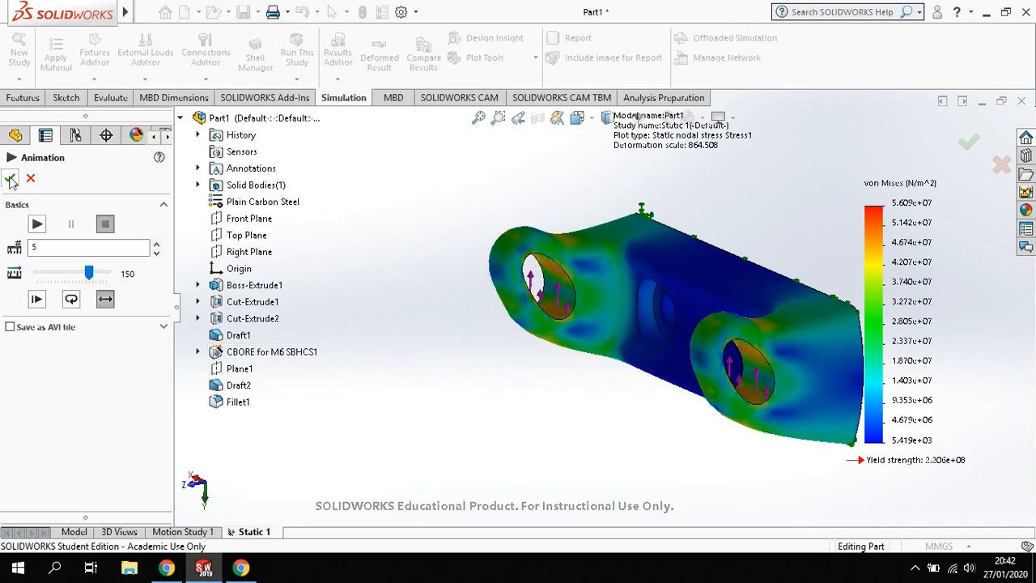
left_click(9, 177)
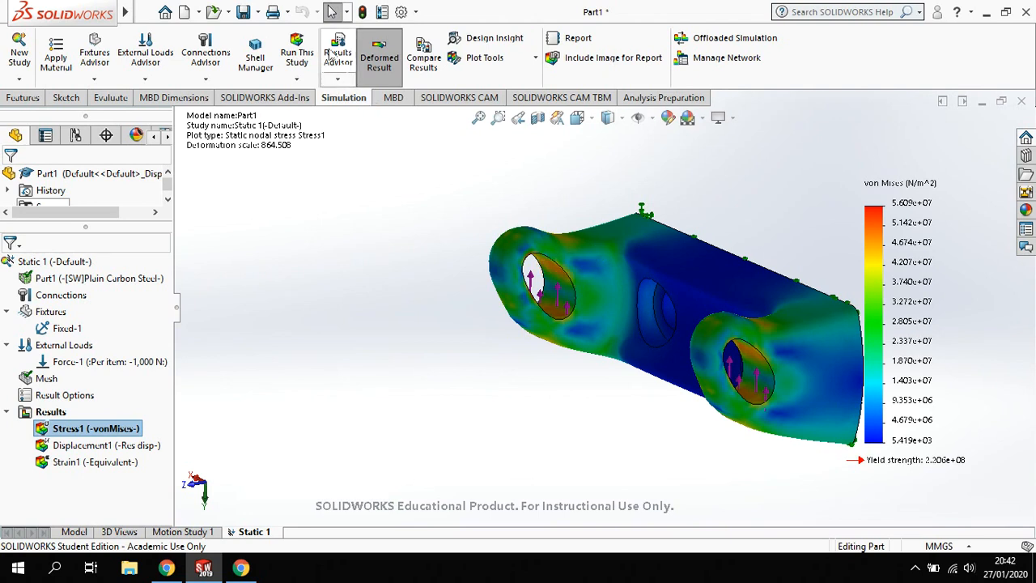
Create a factor of safety plot for all bodies using the Automatic failure criterion.
left_click(338, 80)
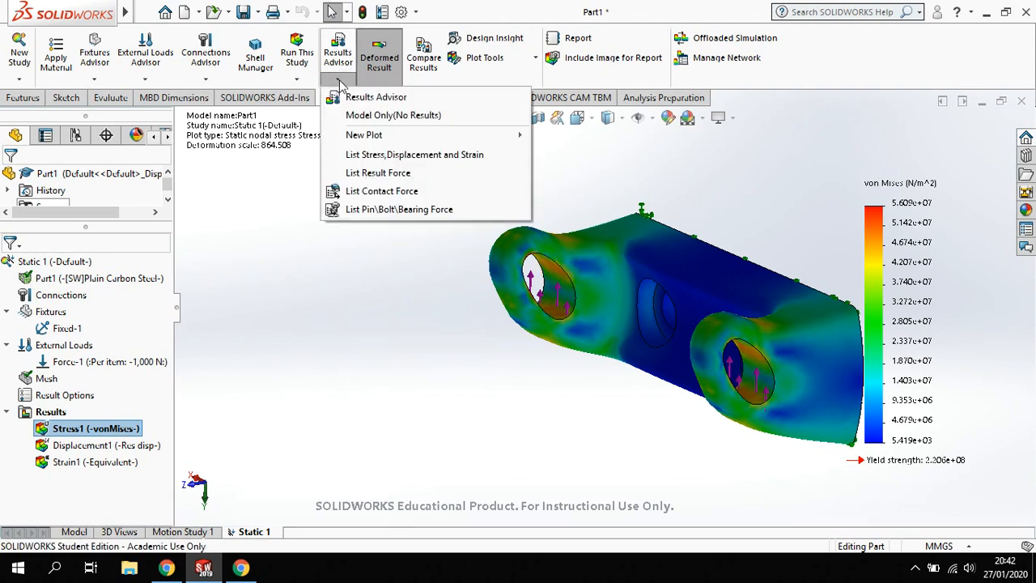
mouse_move(377, 138)
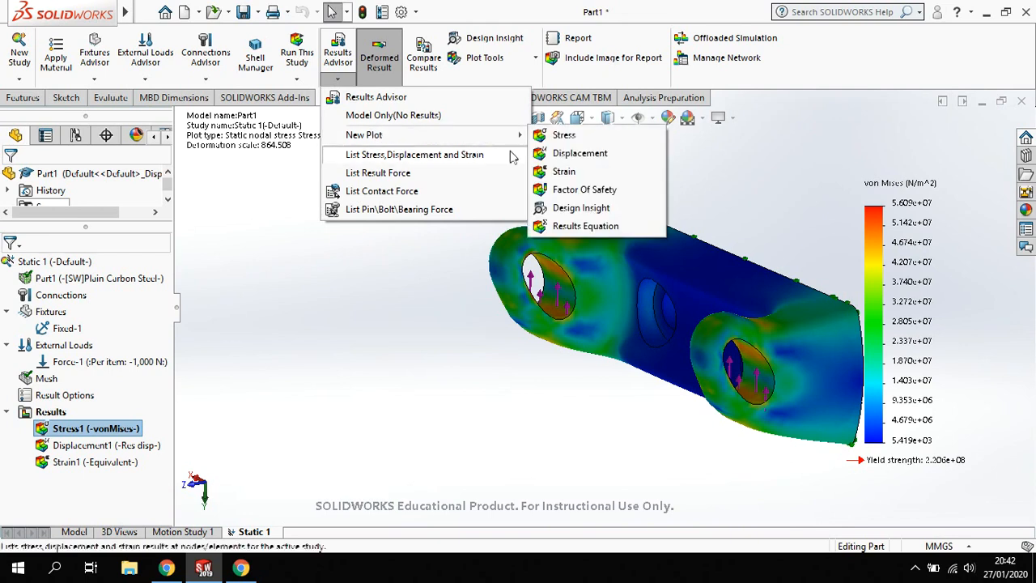
left_click(573, 189)
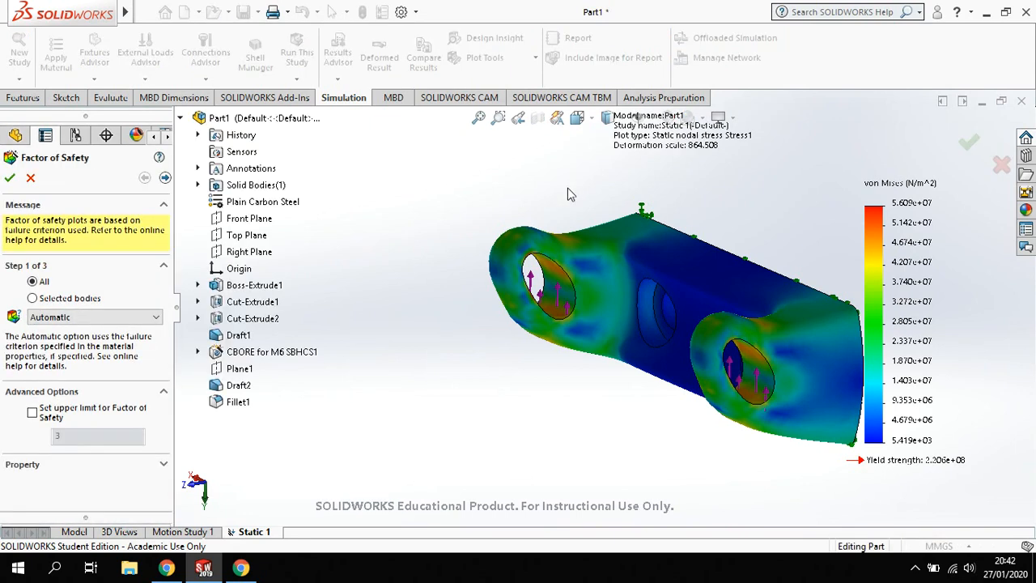
left_click(9, 179)
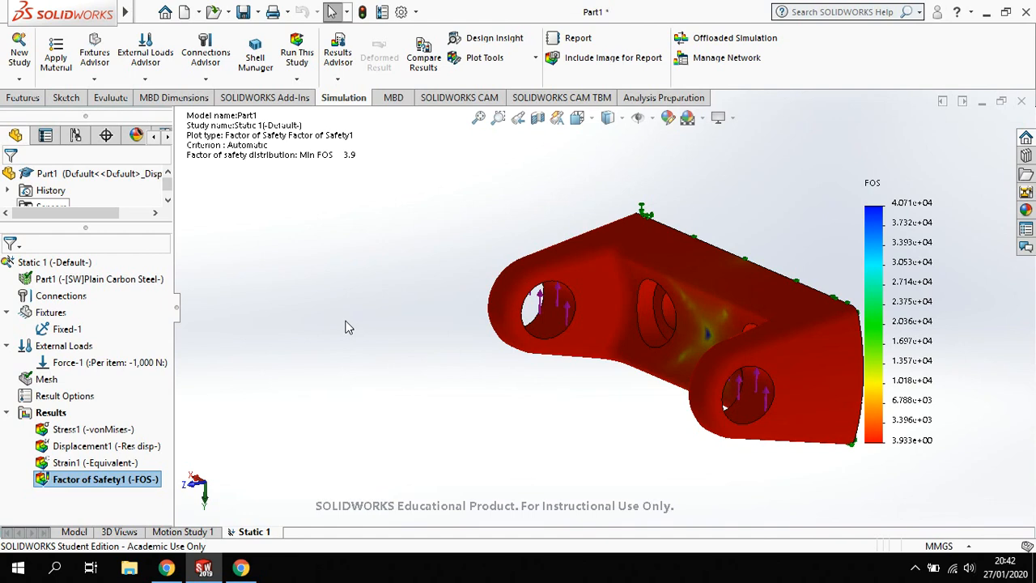